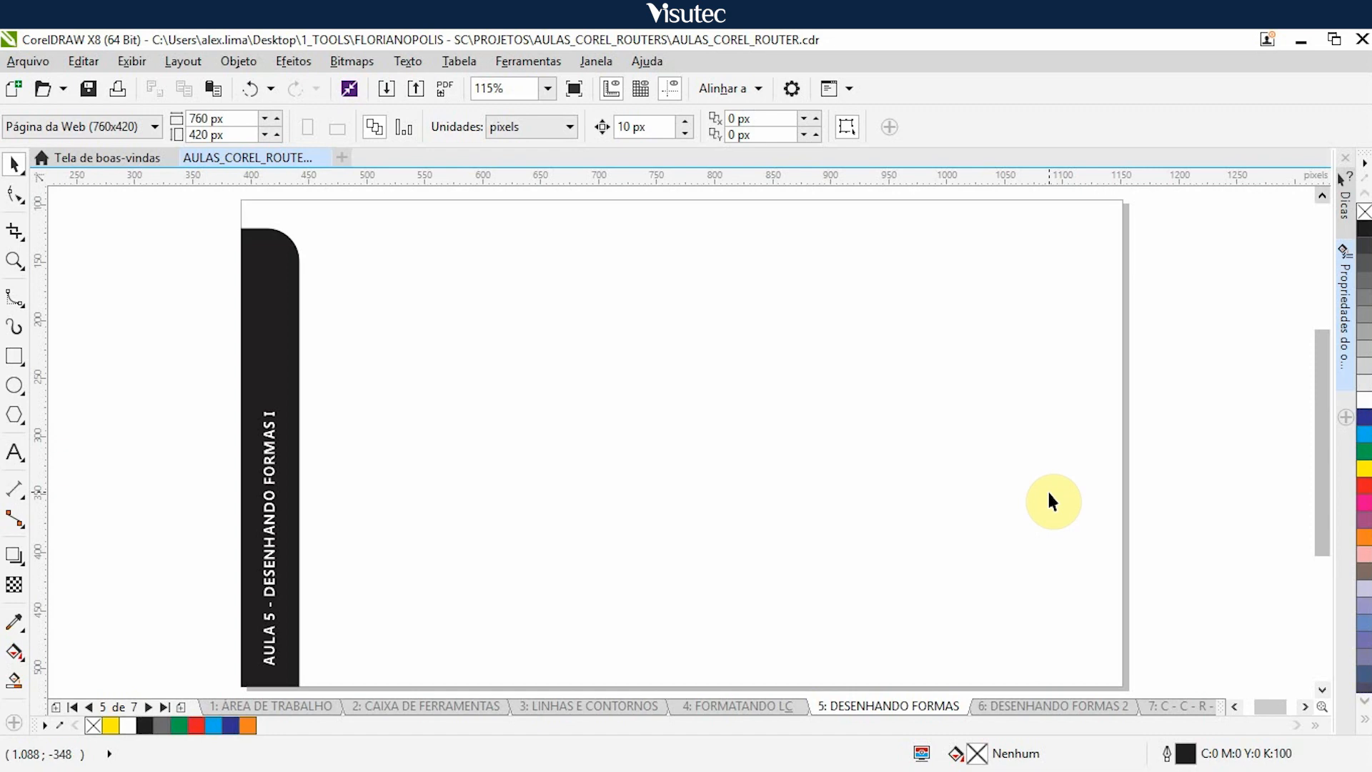
Step: Draw a rectangle of about 183 × 144 px in the page's upper area, next to the black title bar
left_click(15, 367)
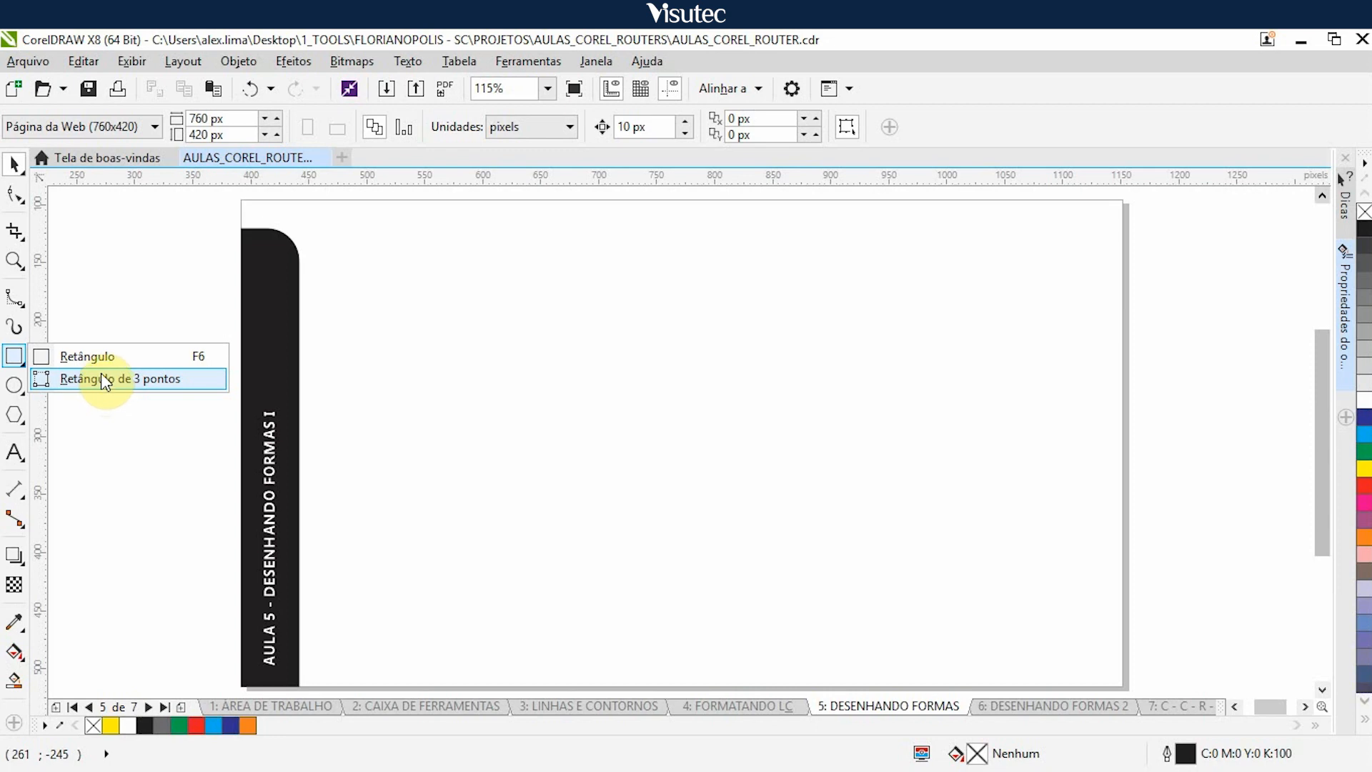
left_click(96, 357)
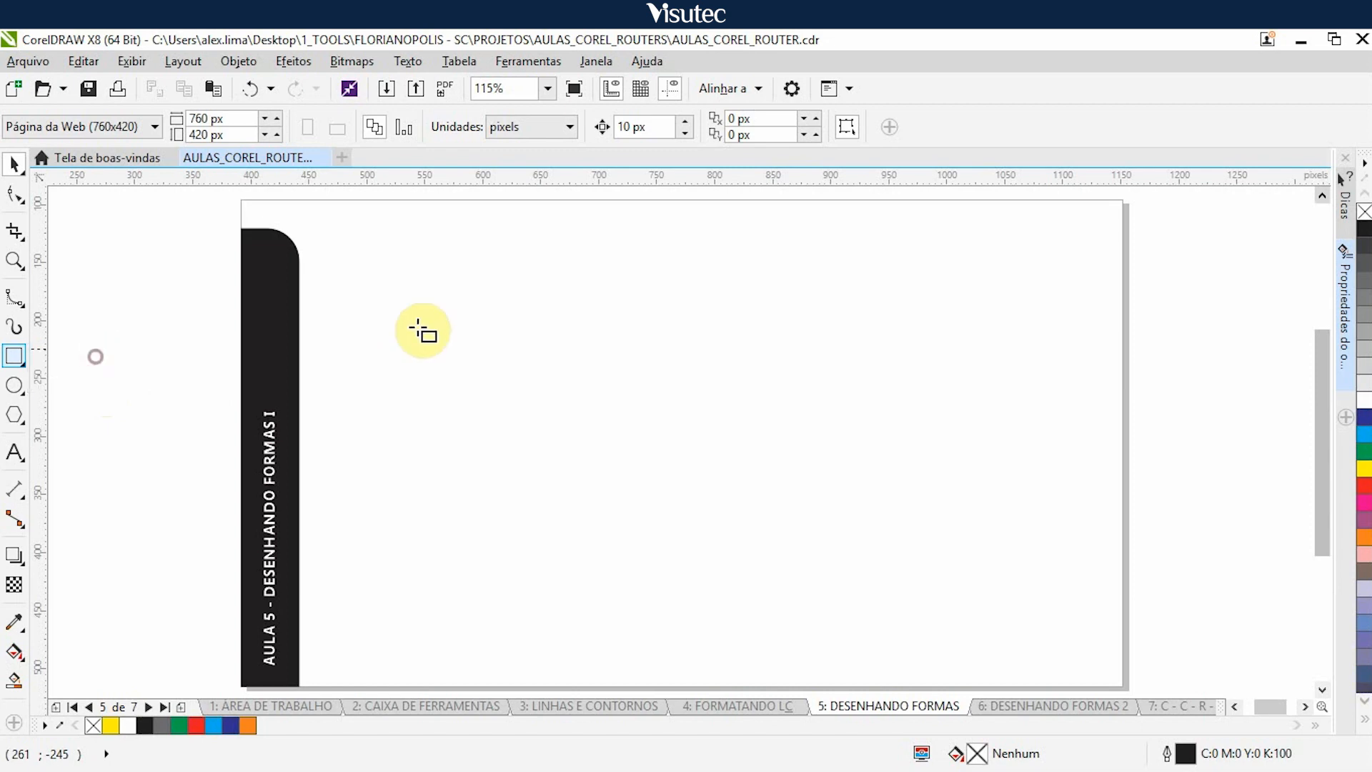
left_click_drag(356, 249, 569, 417)
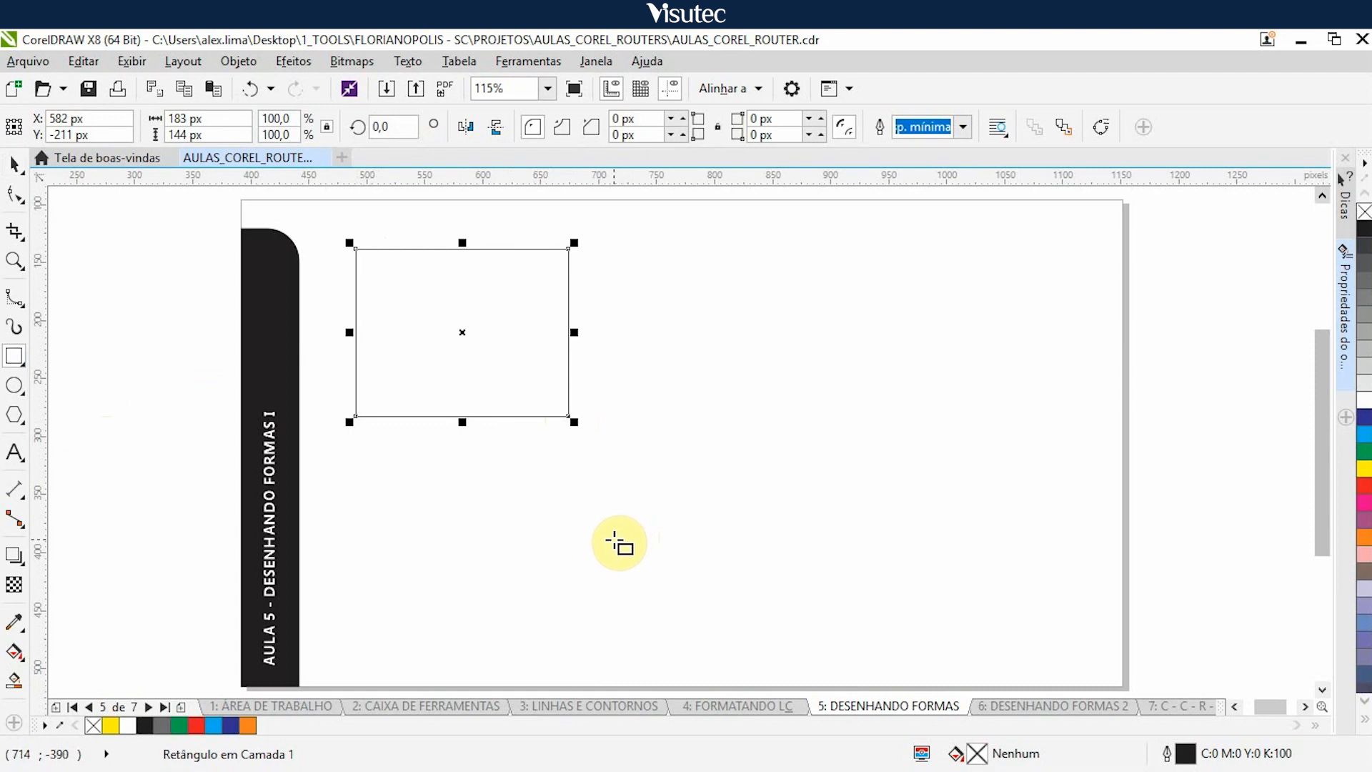
Step: Draw a tilted rectangle beside the first one with the 3-point rectangle tool, rotated about 314 degrees
left_click(15, 359)
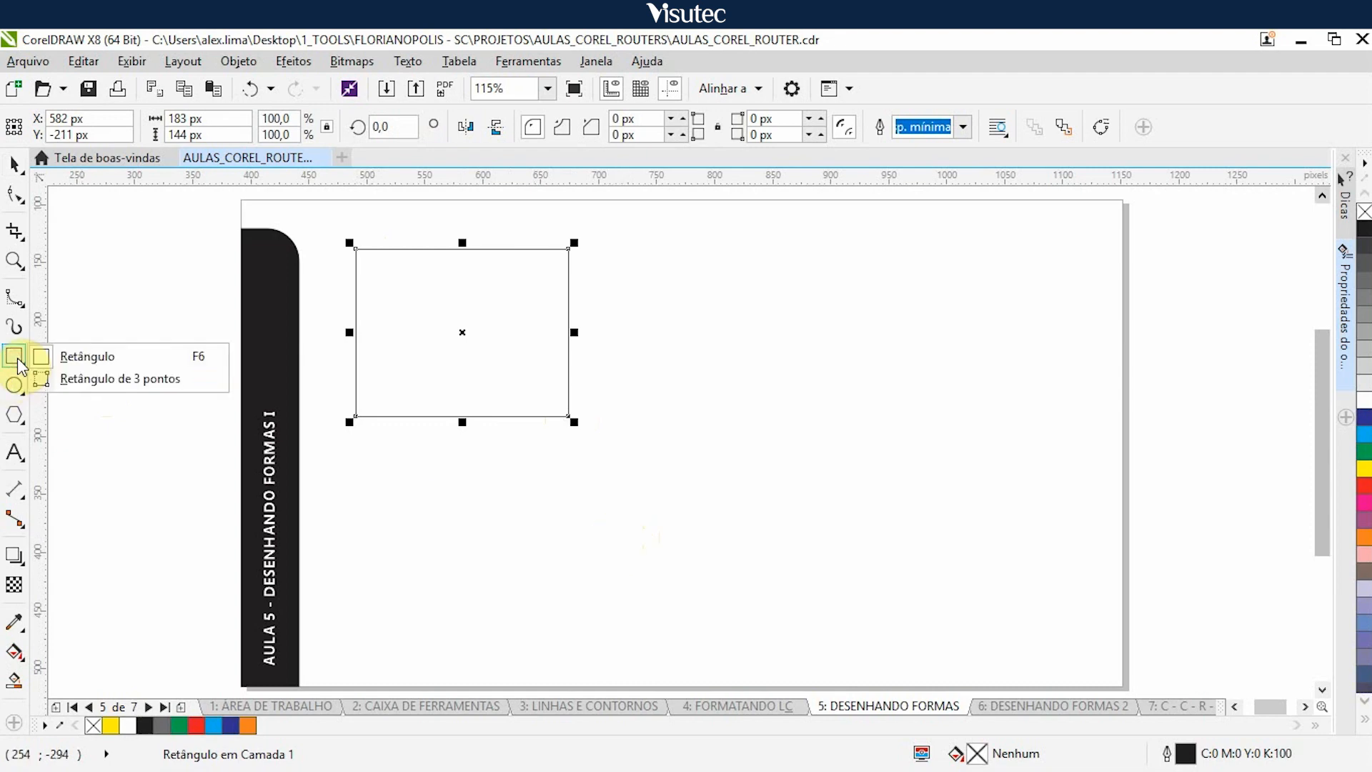
left_click(82, 384)
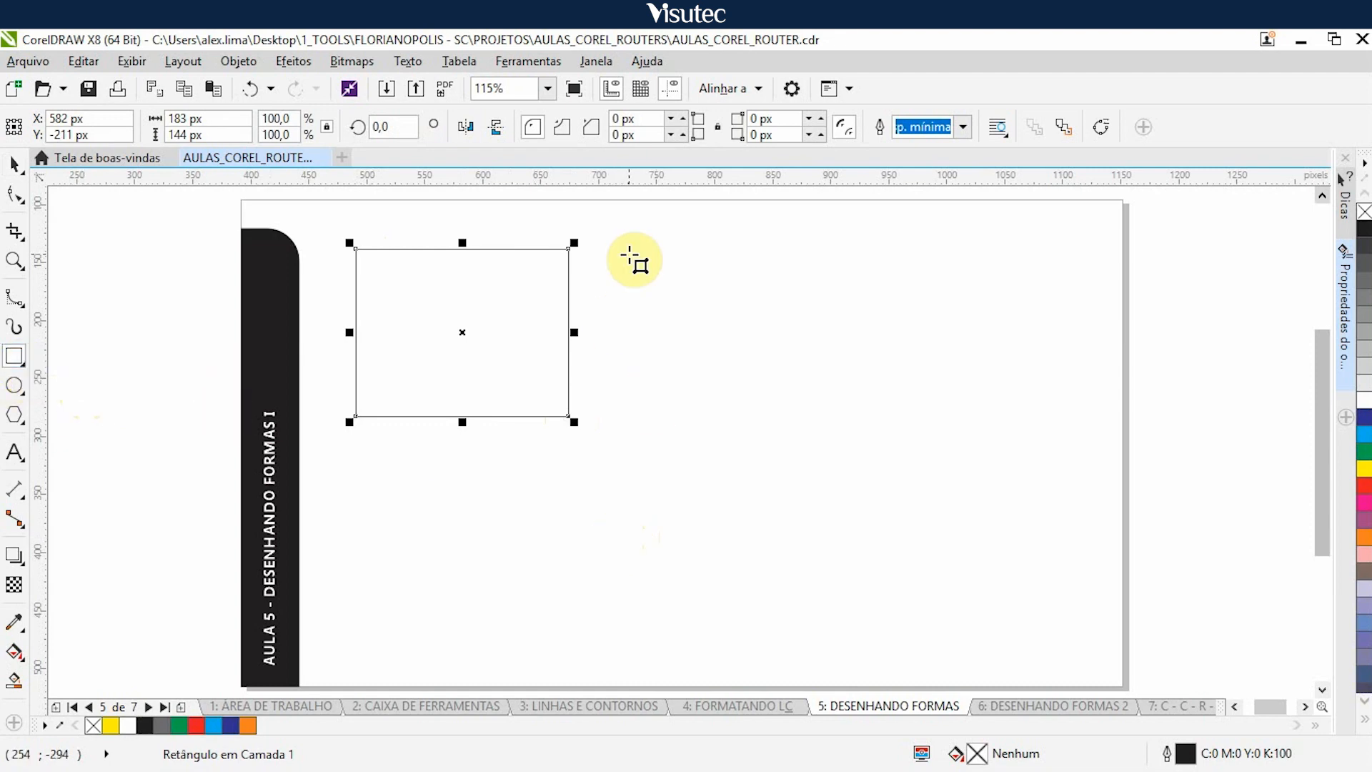
left_click_drag(668, 288, 778, 408)
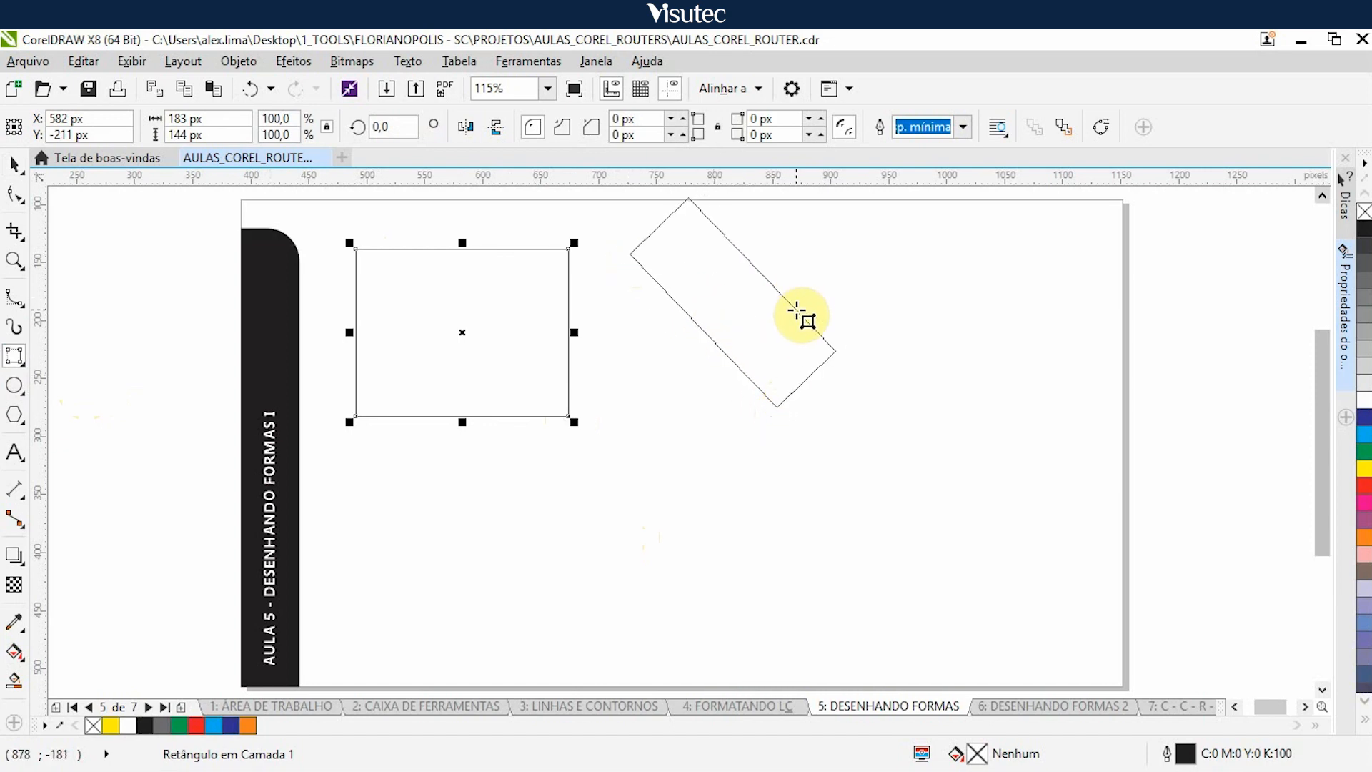
left_click(889, 345)
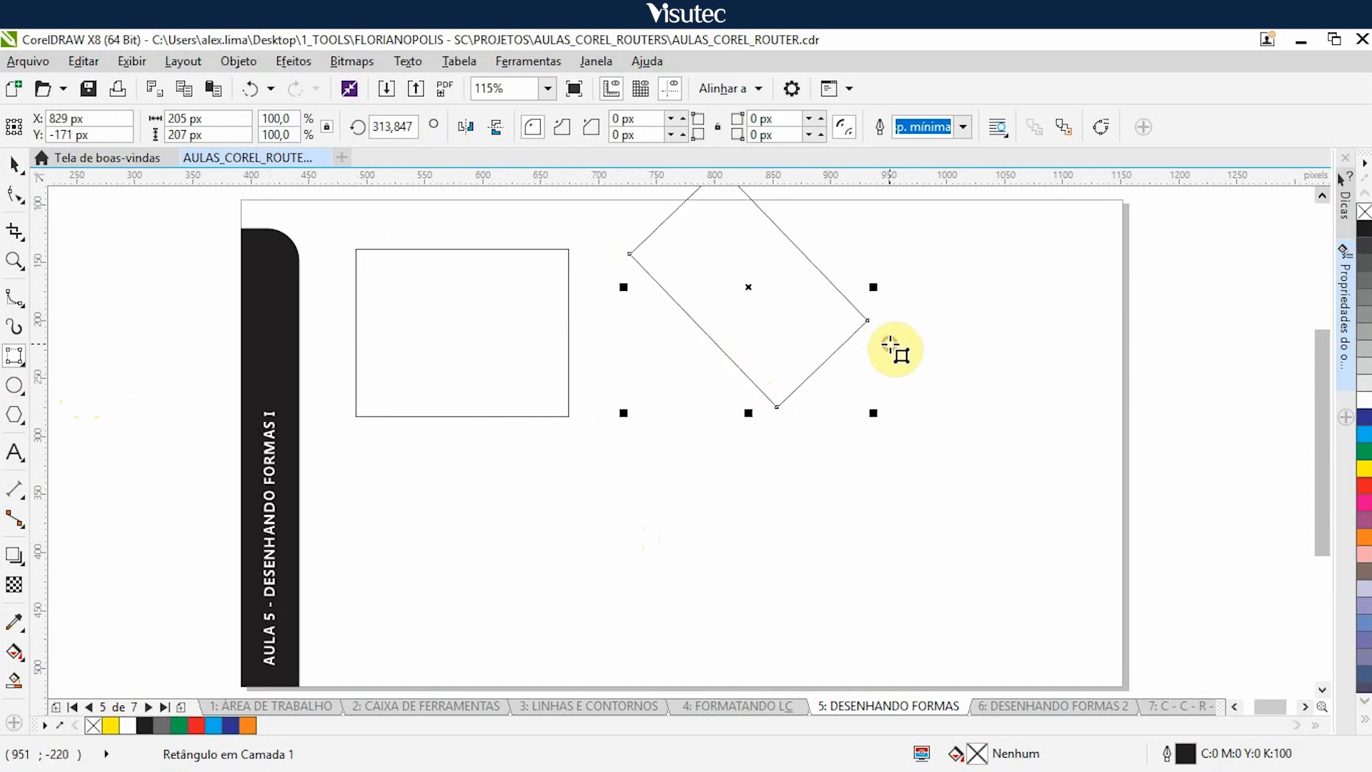
Step: Move the tilted rectangle lower on the page and delete it
left_click(14, 166)
left_click(745, 295)
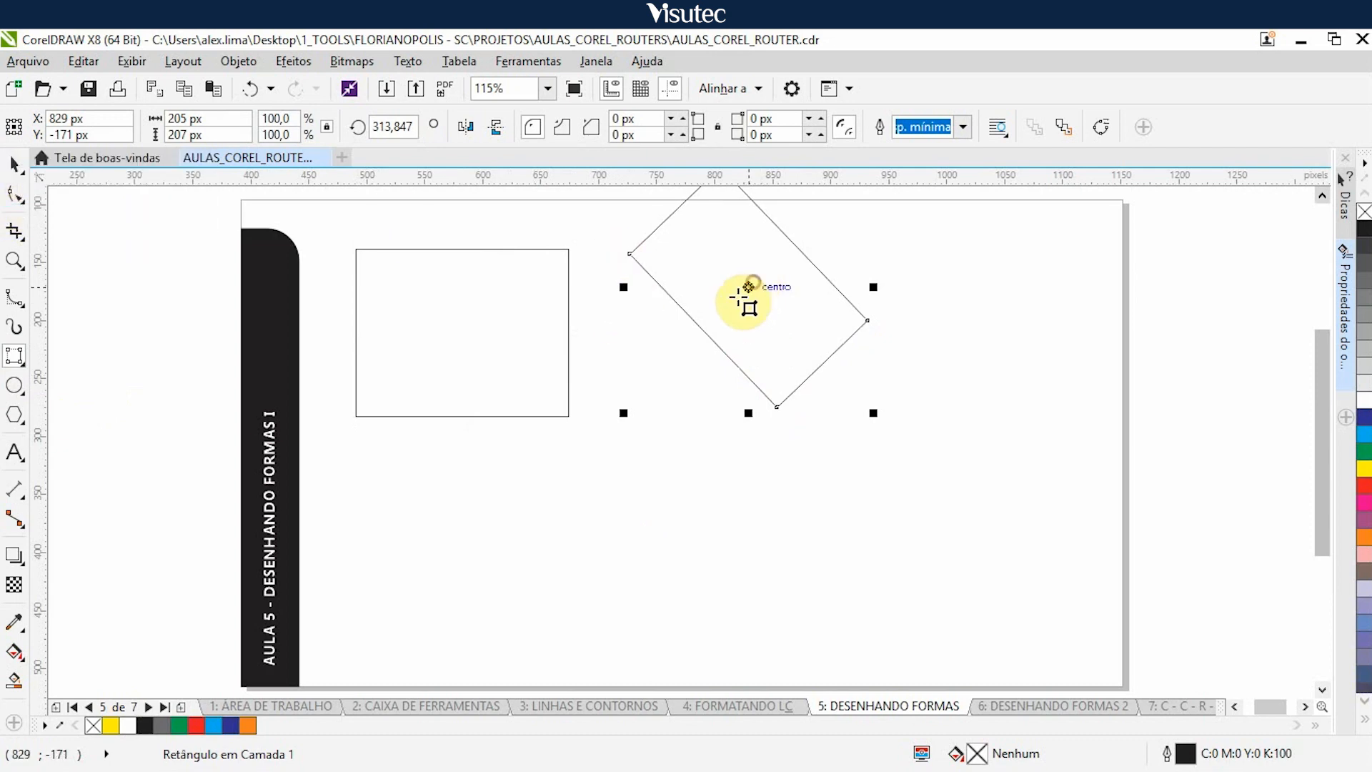
left_click_drag(729, 285, 771, 375)
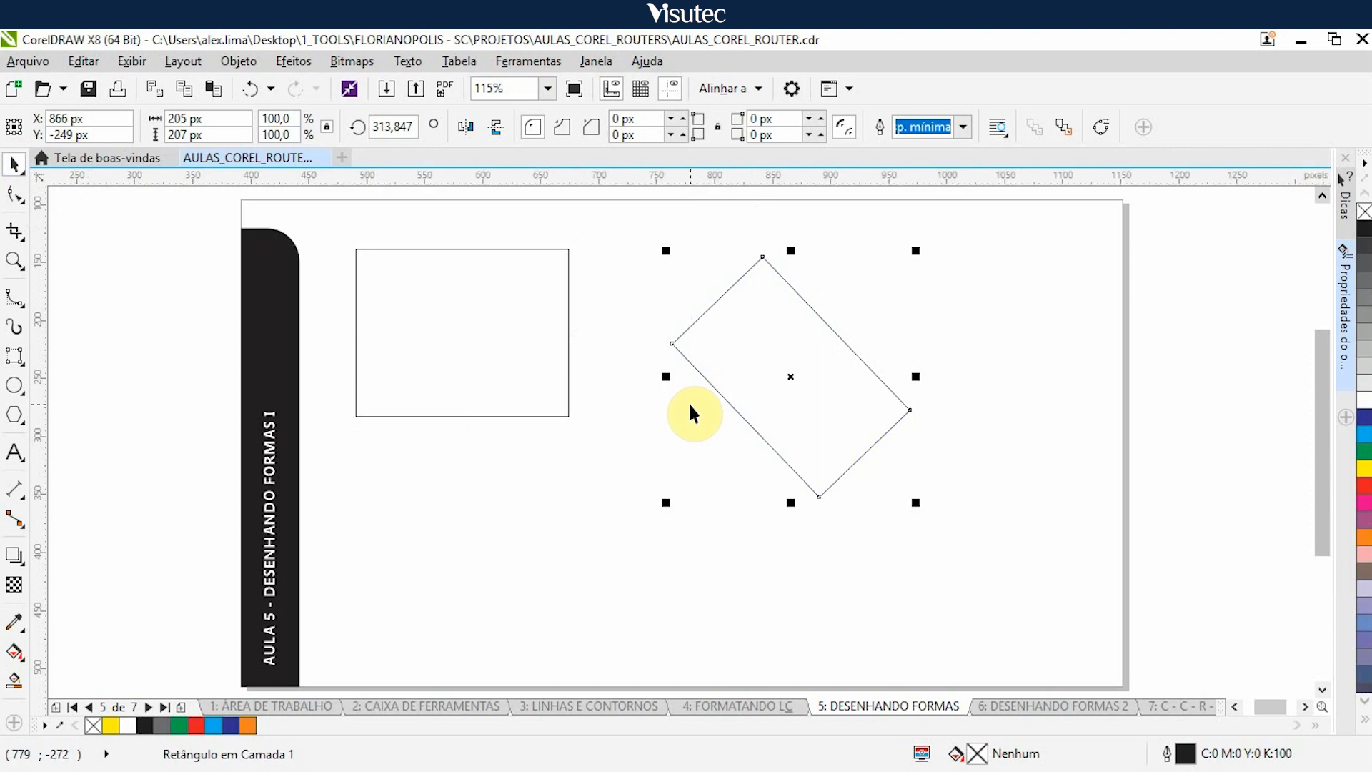
key("Delete")
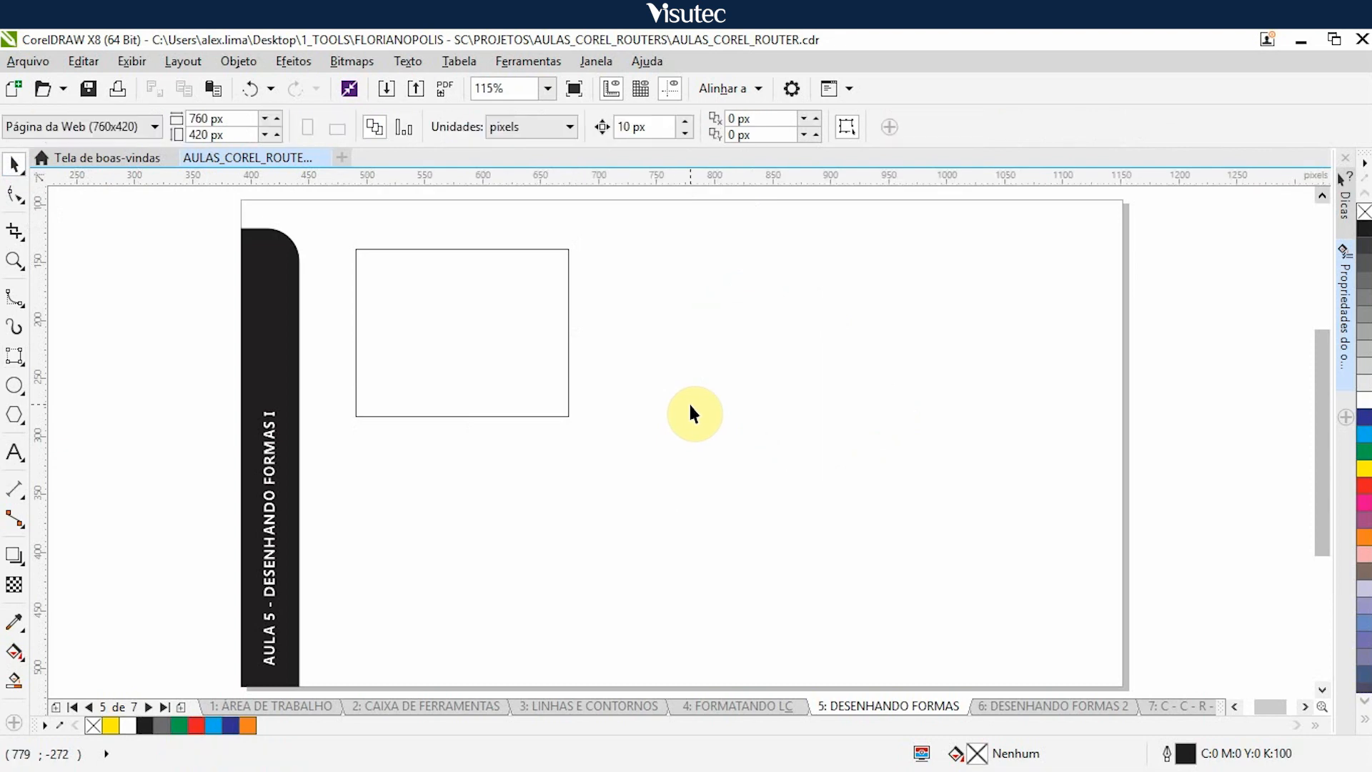
Step: Move the remaining rectangle to about X 566 px, Y -215 px and deselect it
left_click(471, 328)
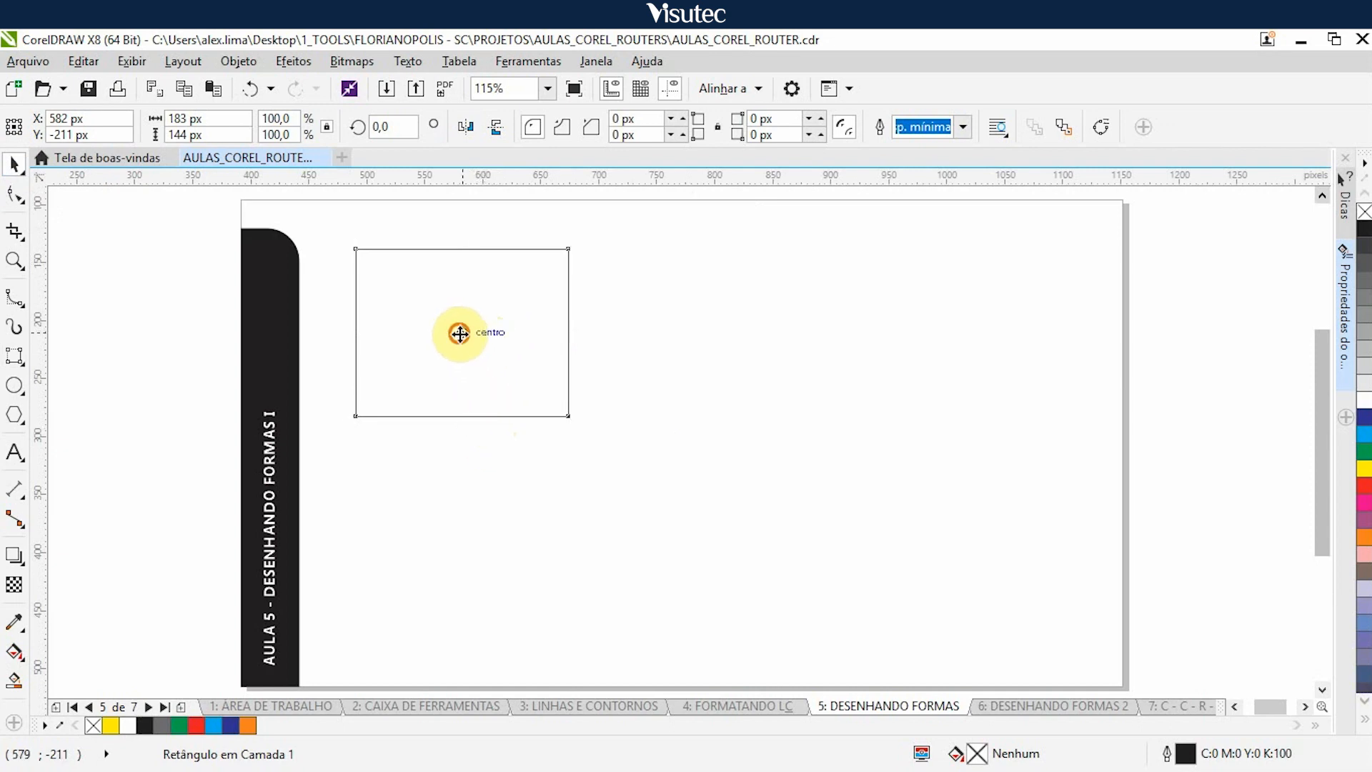
left_click_drag(460, 331, 472, 367)
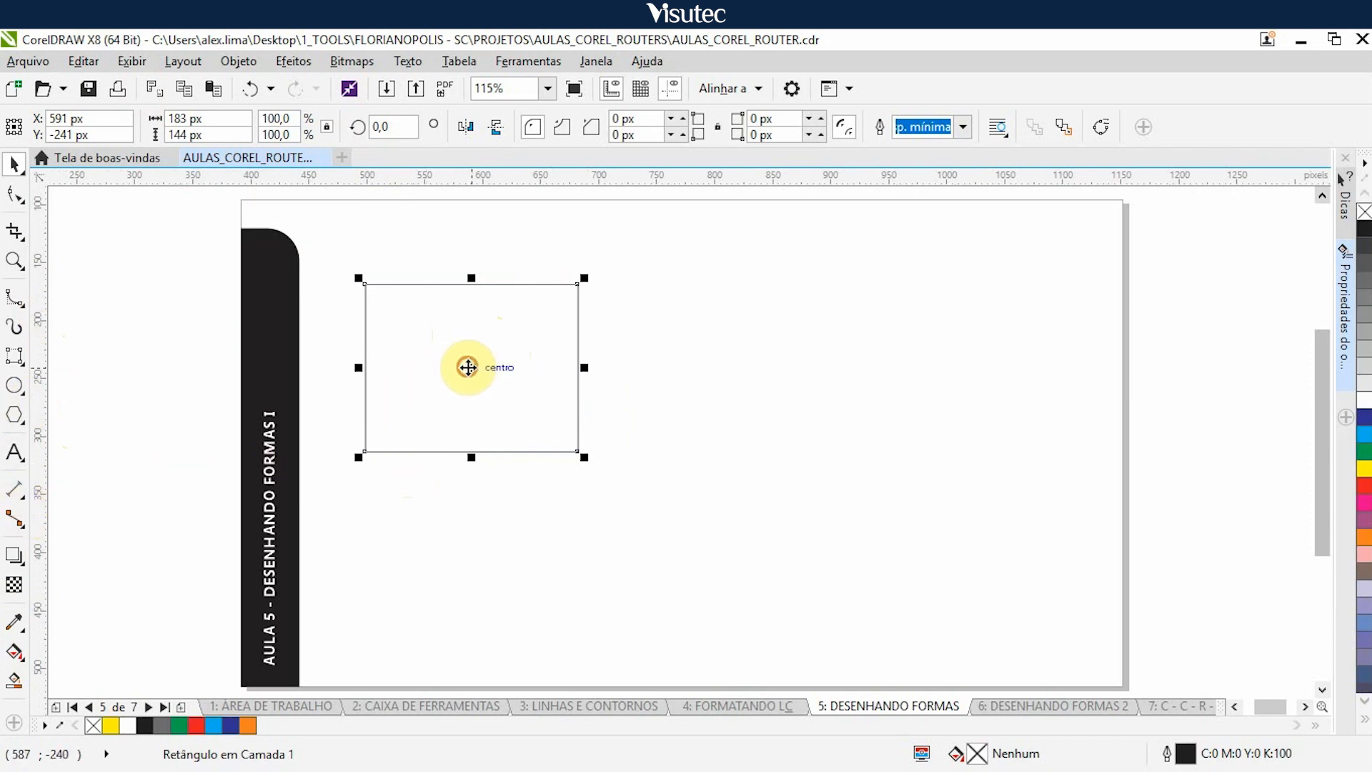
left_click_drag(468, 367, 444, 337)
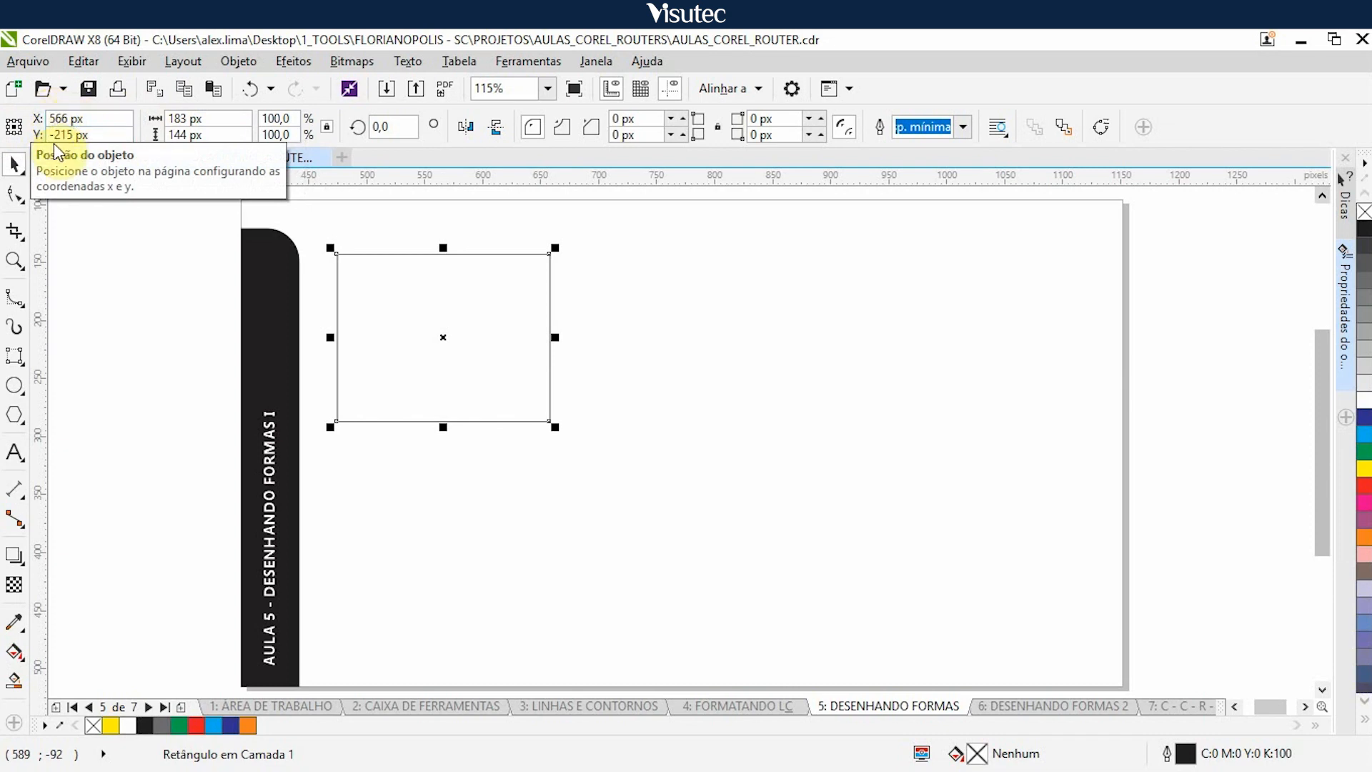
left_click(91, 136)
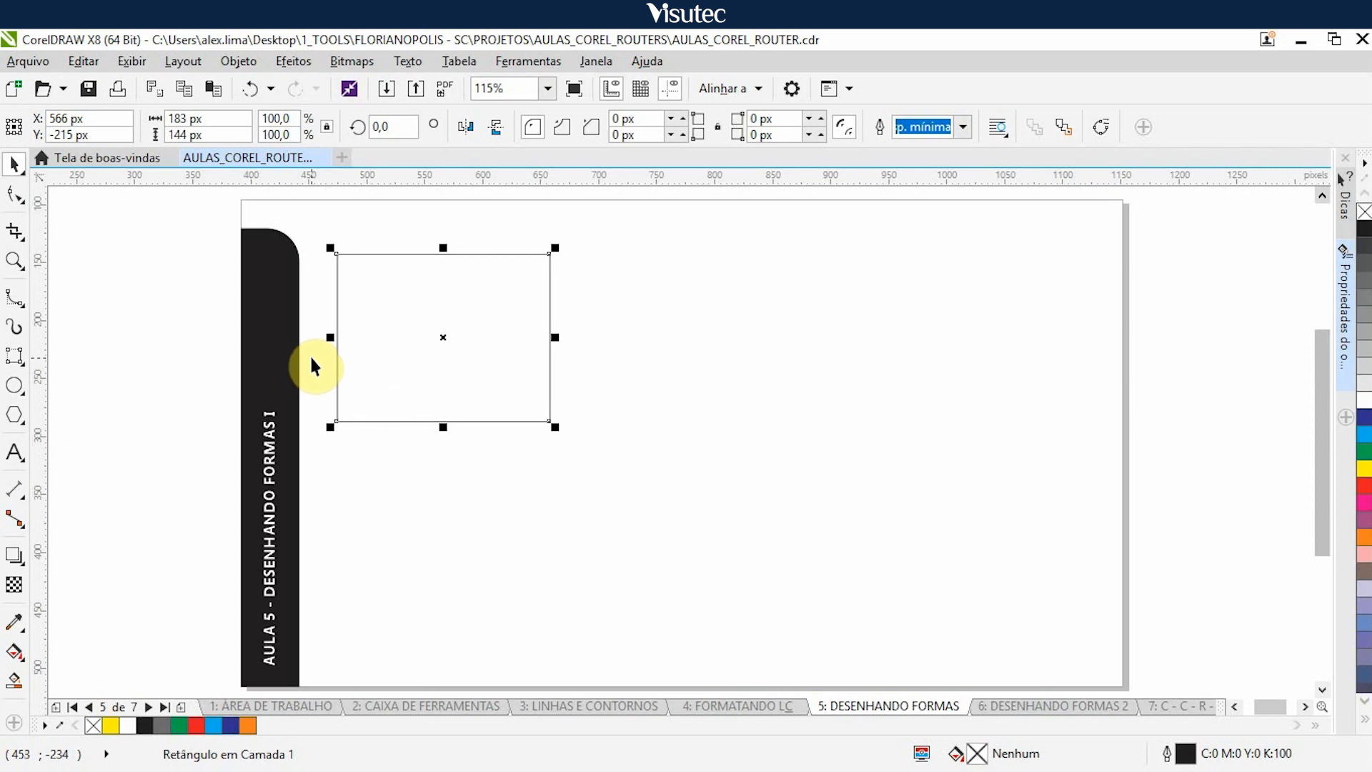
left_click(134, 311)
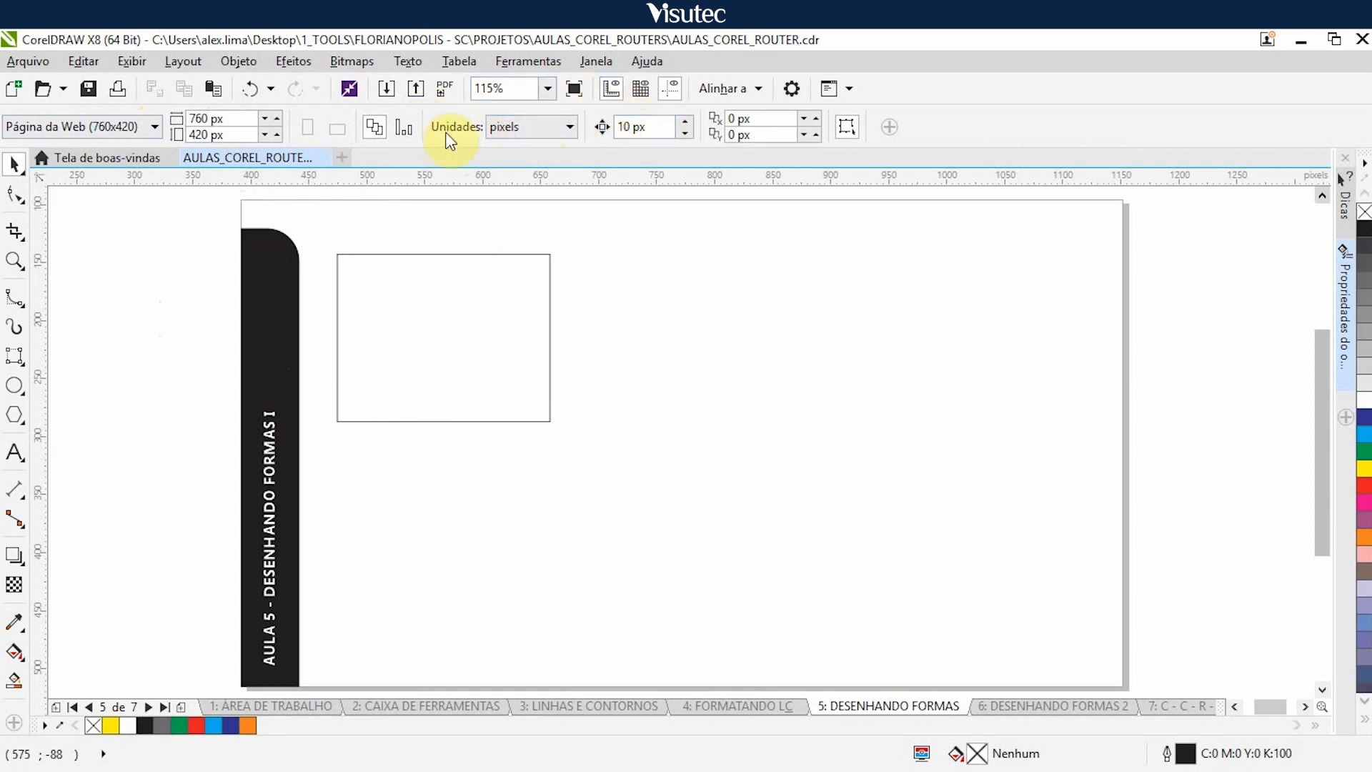
Step: Set the drawing units to millimetres and select the rectangle to check its position and size
left_click(518, 127)
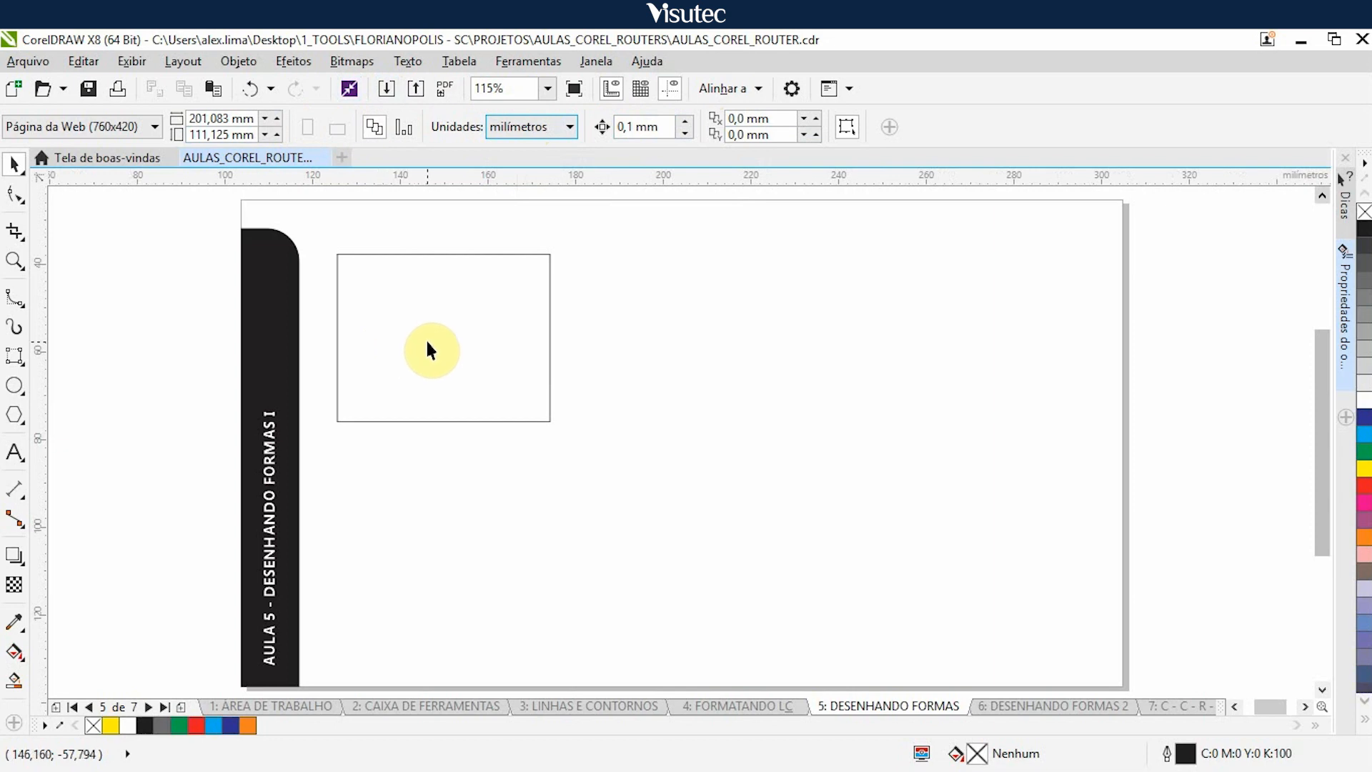
left_click(381, 335)
left_click(380, 333)
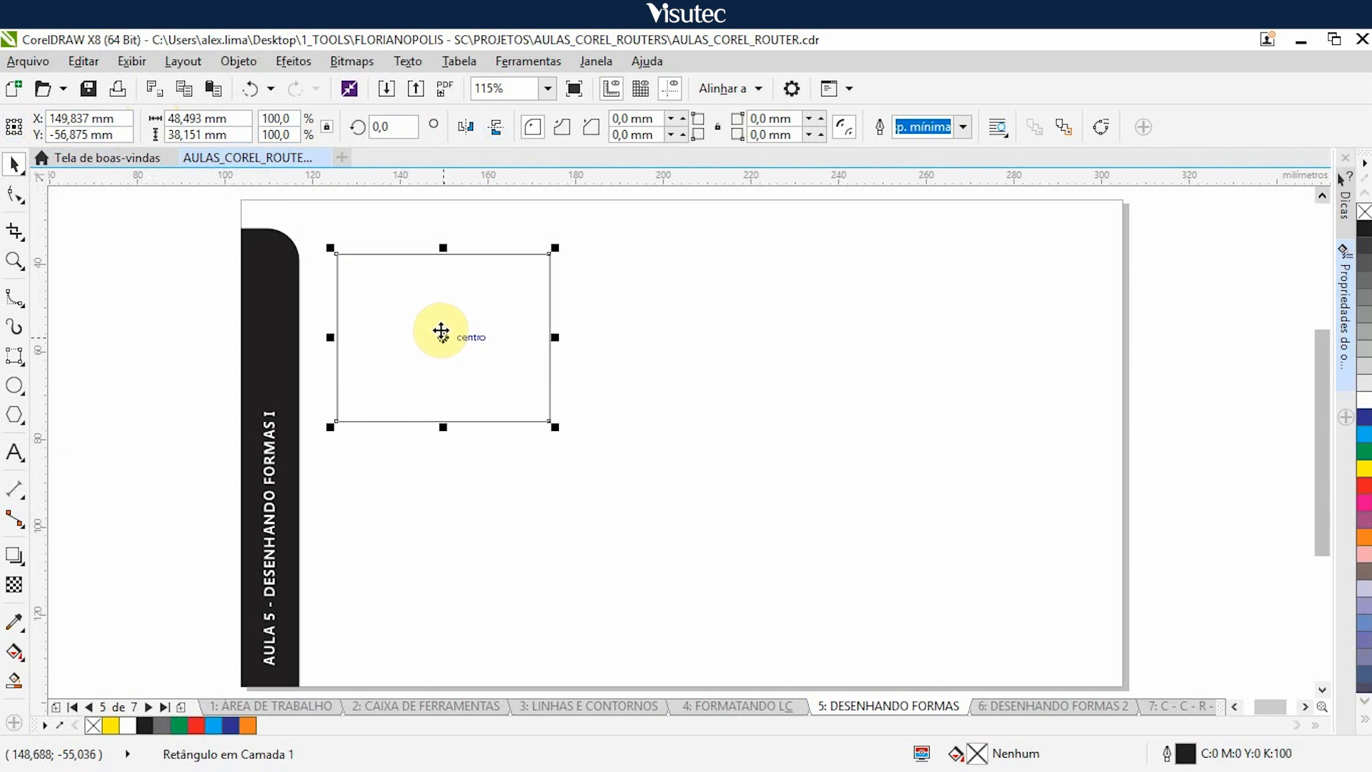
left_click(80, 120)
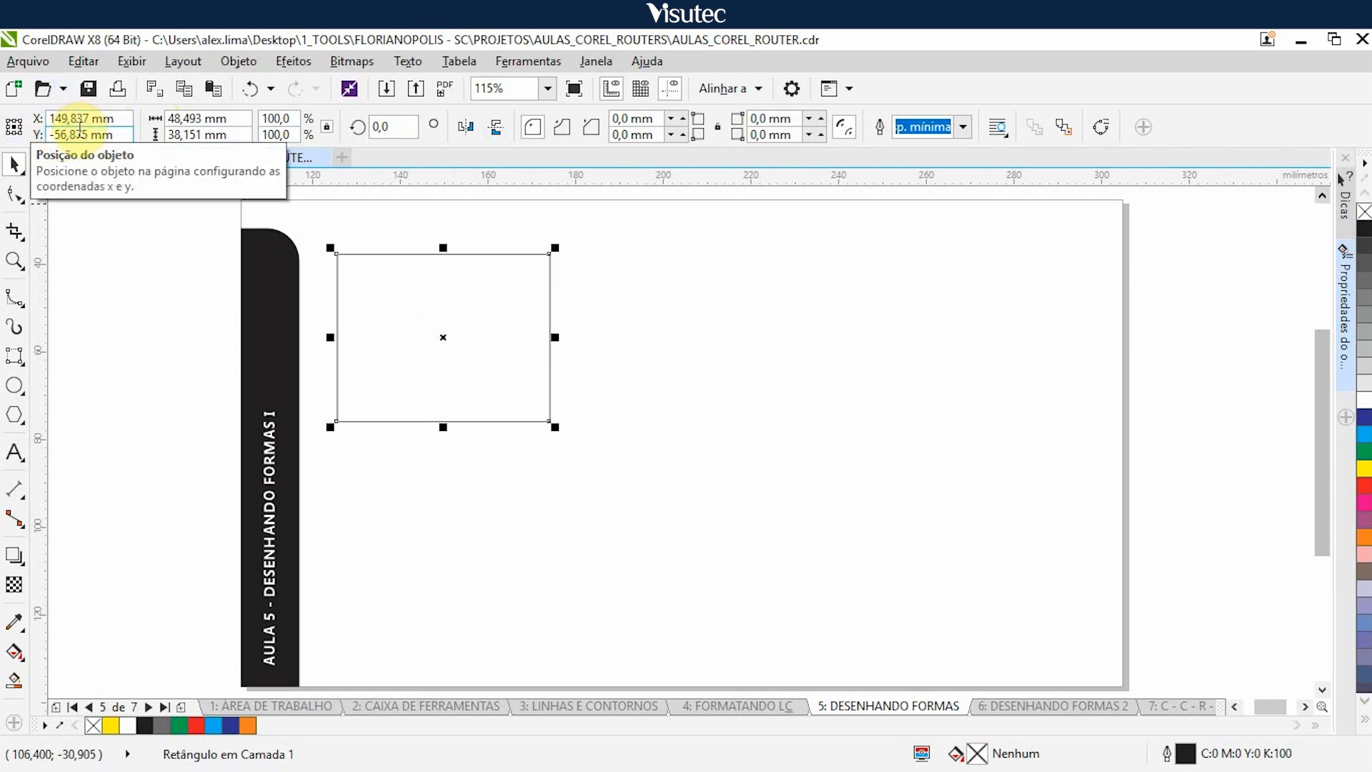
left_click(85, 134)
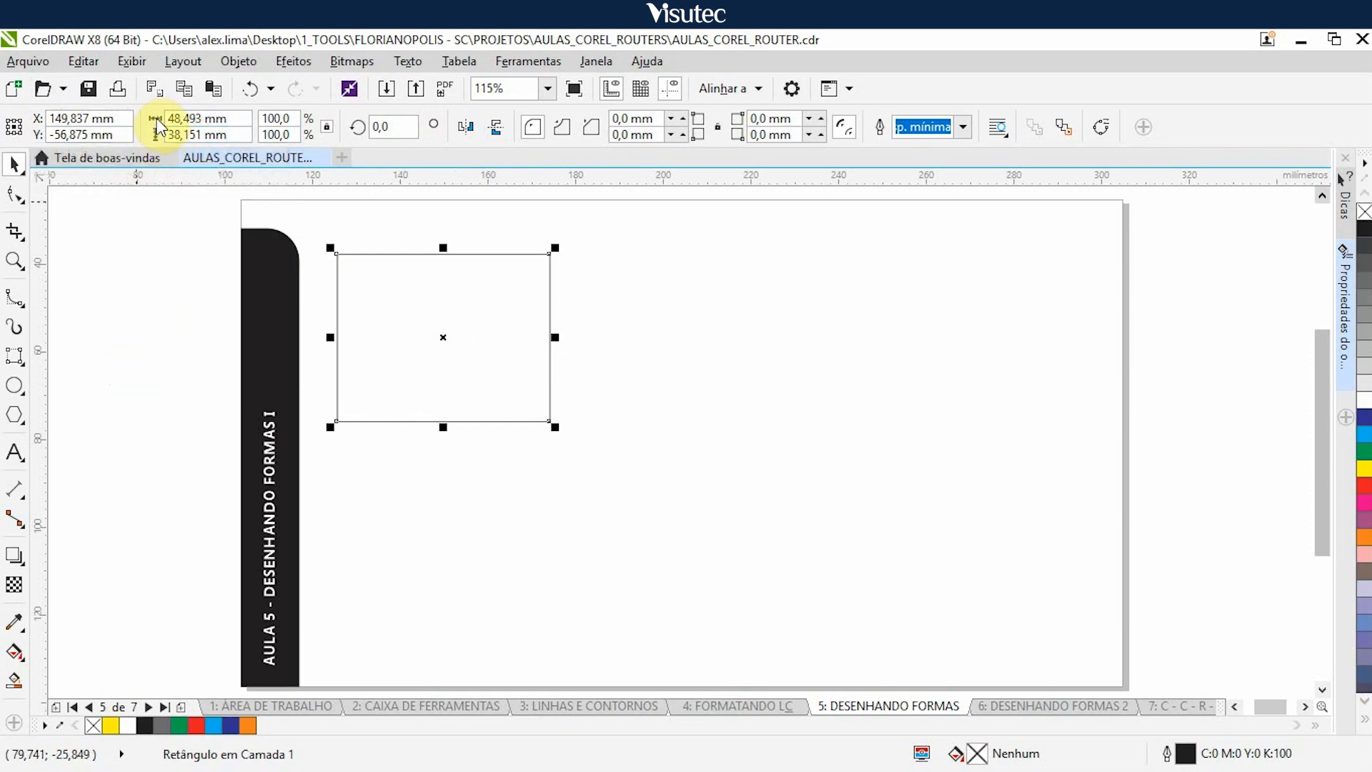
left_click(177, 129)
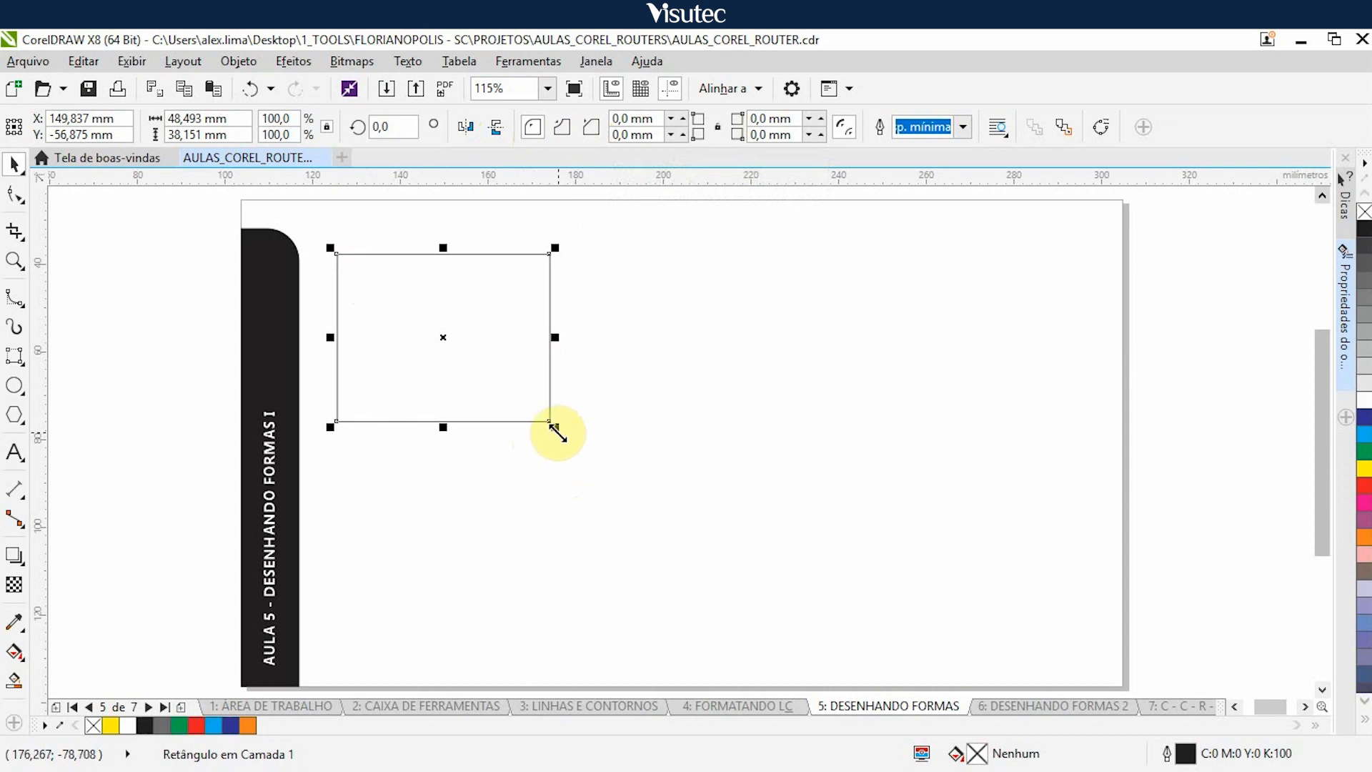
Step: Enlarge the rectangle proportionally to about 110 × 87 mm, and set its width to 200 mm
left_click_drag(555, 427, 884, 643)
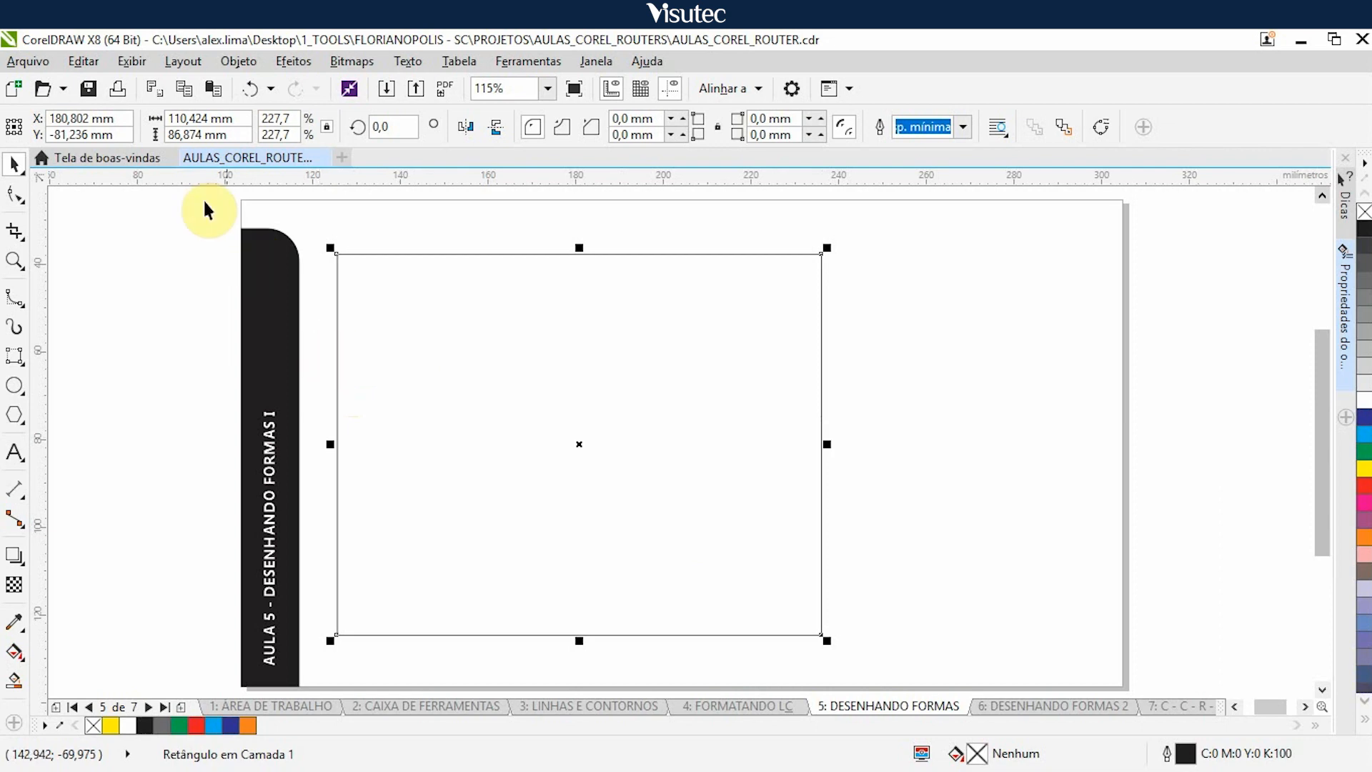
double_click(185, 118)
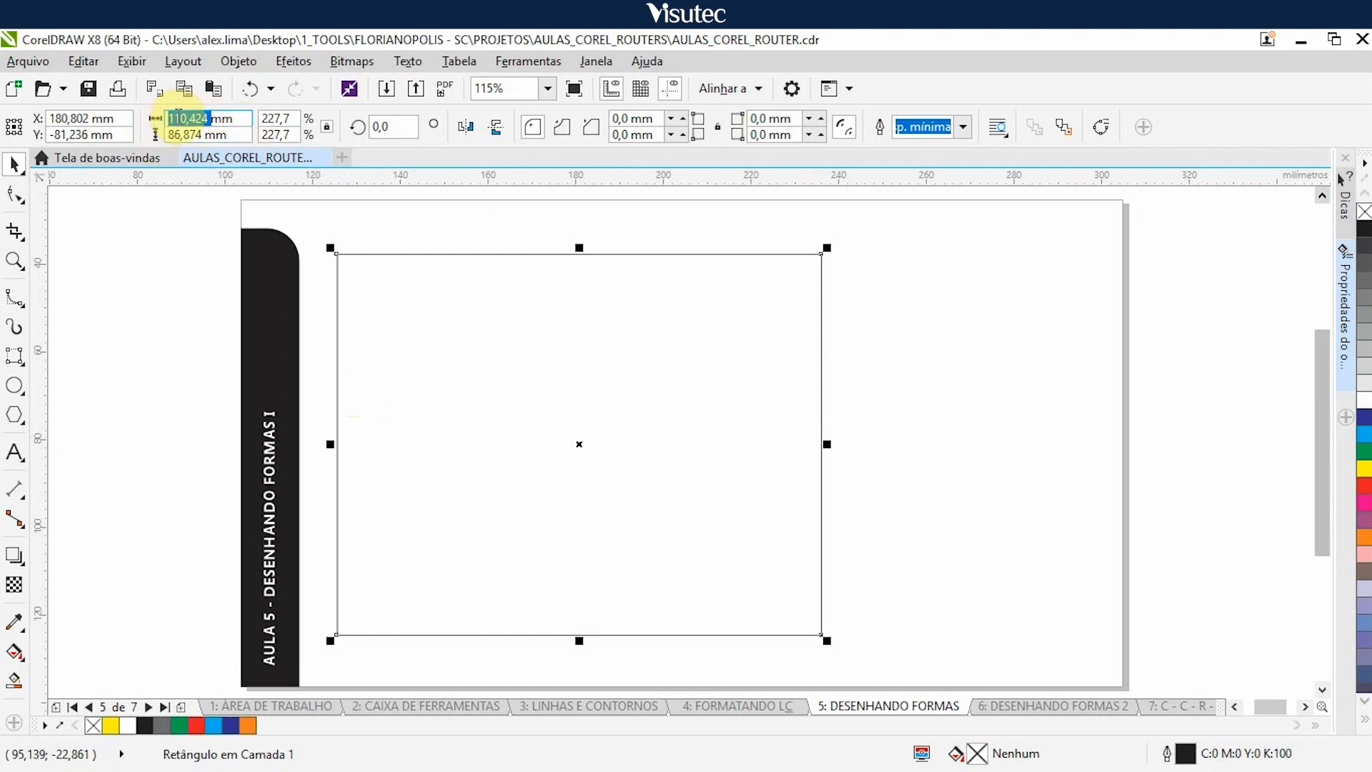
type("200")
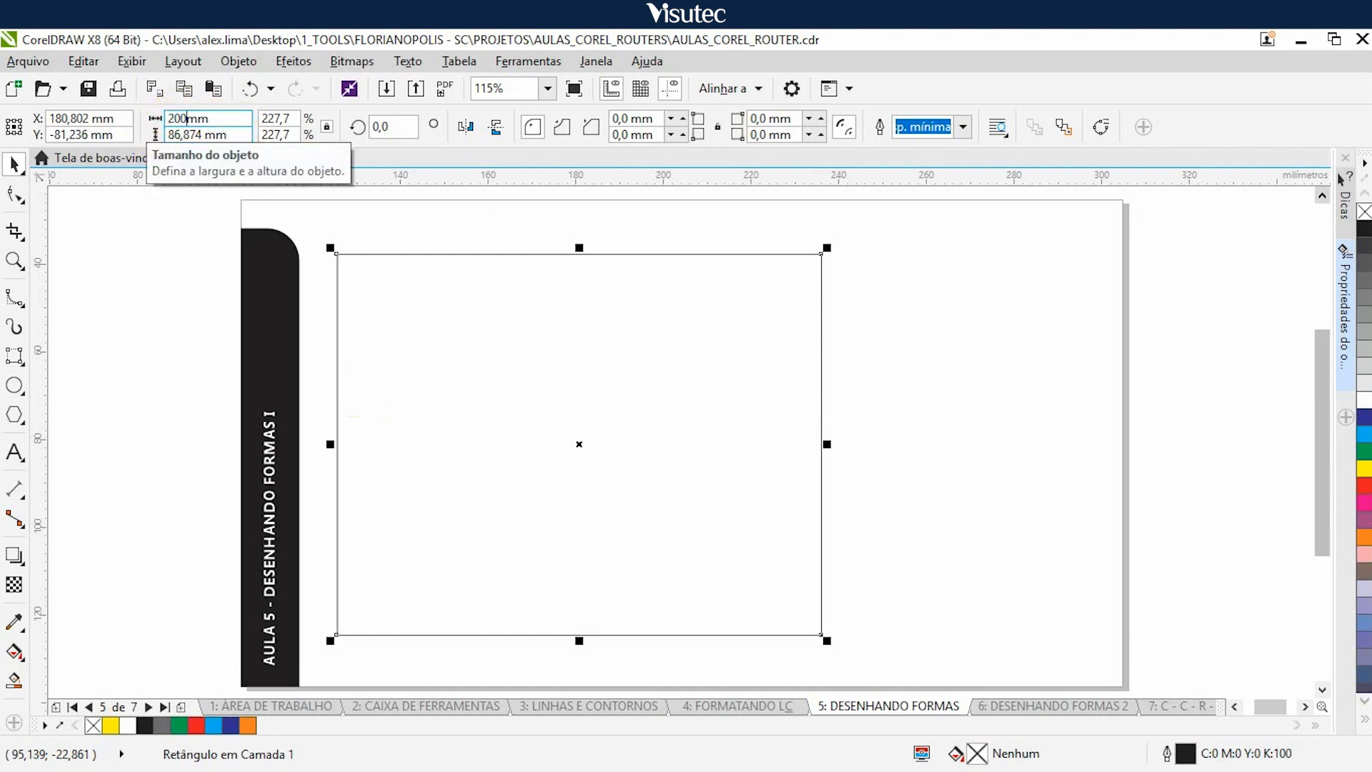
key("Return")
Step: Set the rectangle's width to 50 mm with its proportions locked
left_click(238, 135)
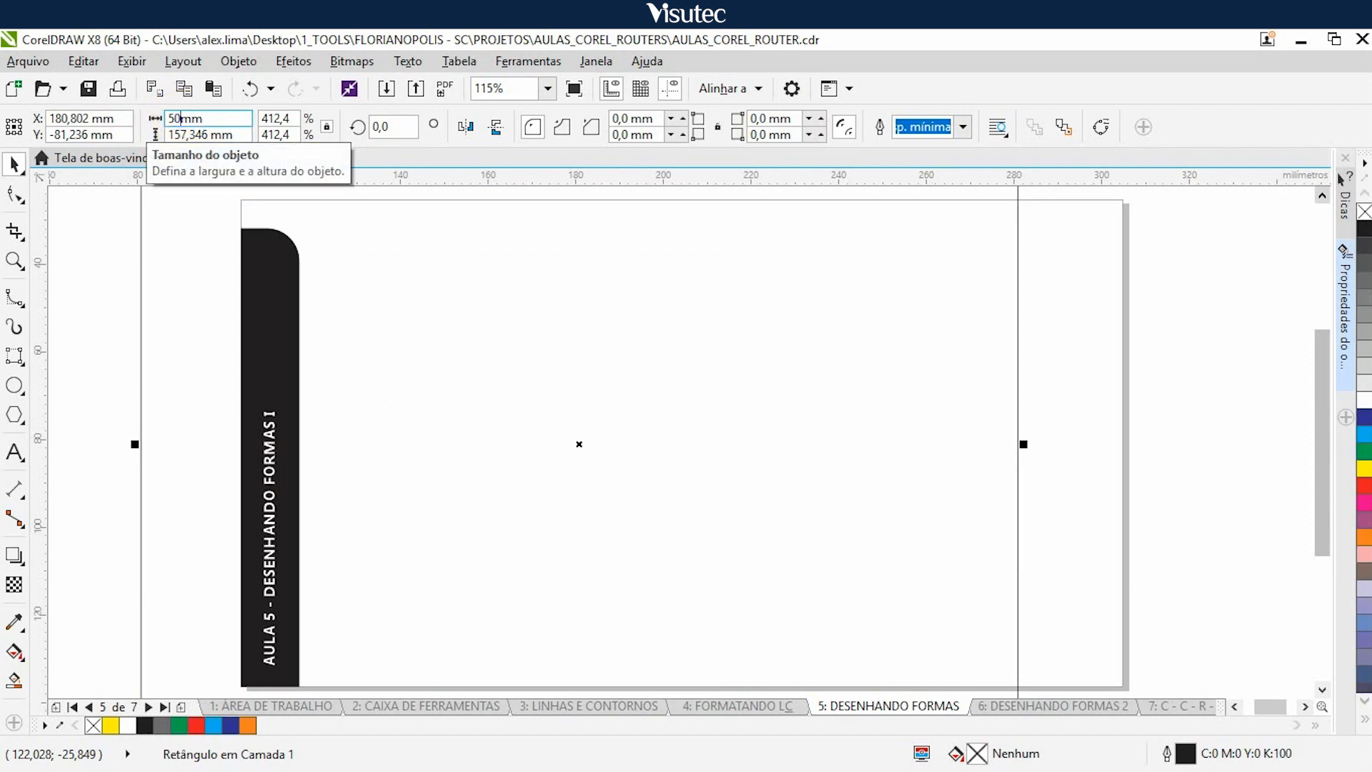
type("50")
key("Return")
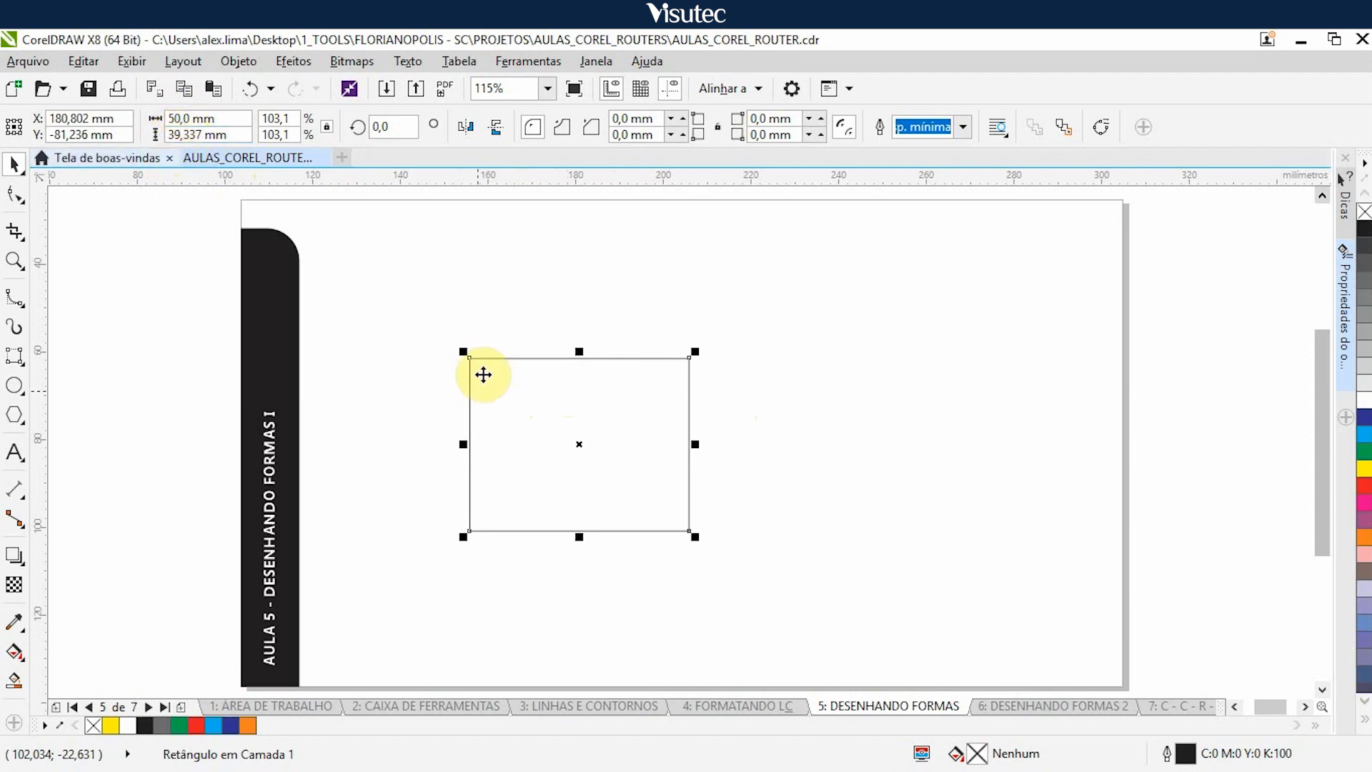
Step: Unlock the rectangle's proportions, set its width to 70 mm and deselect it
left_click(328, 129)
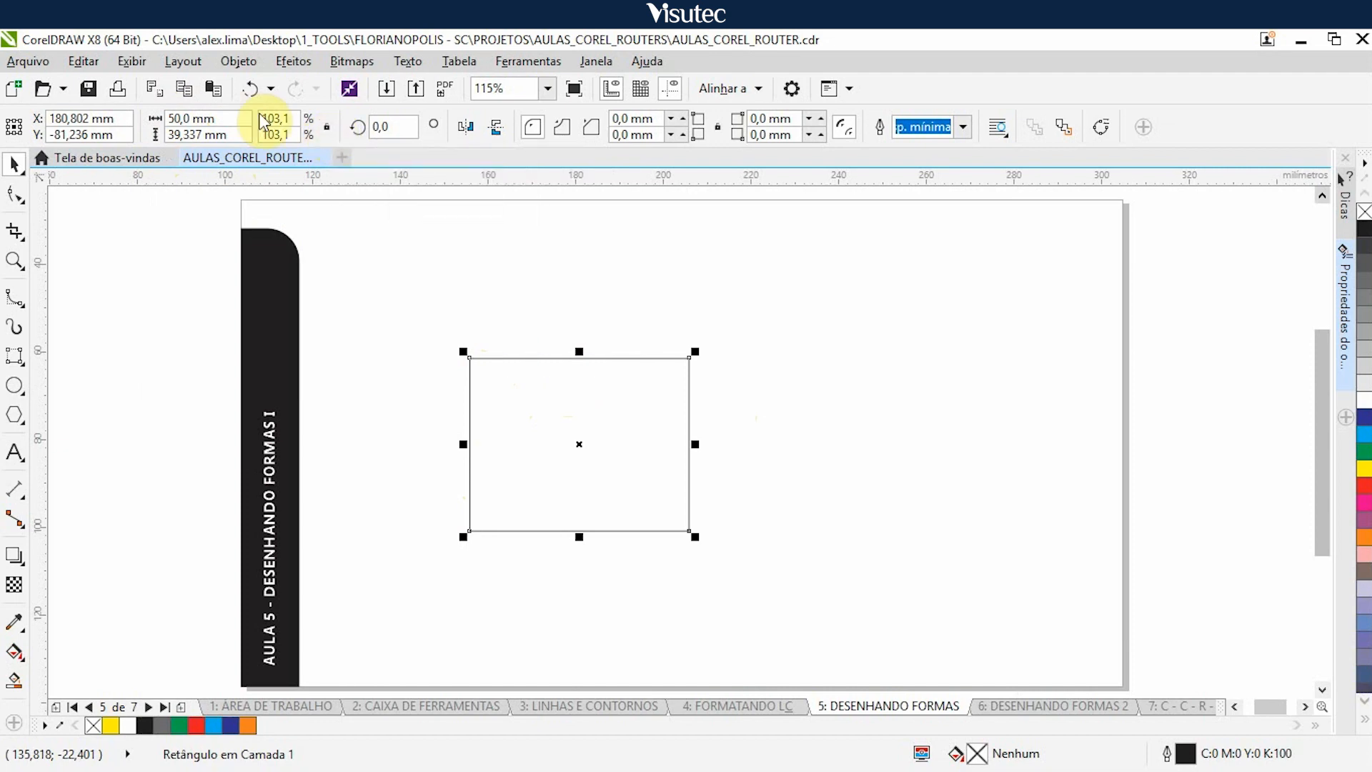
double_click(180, 119)
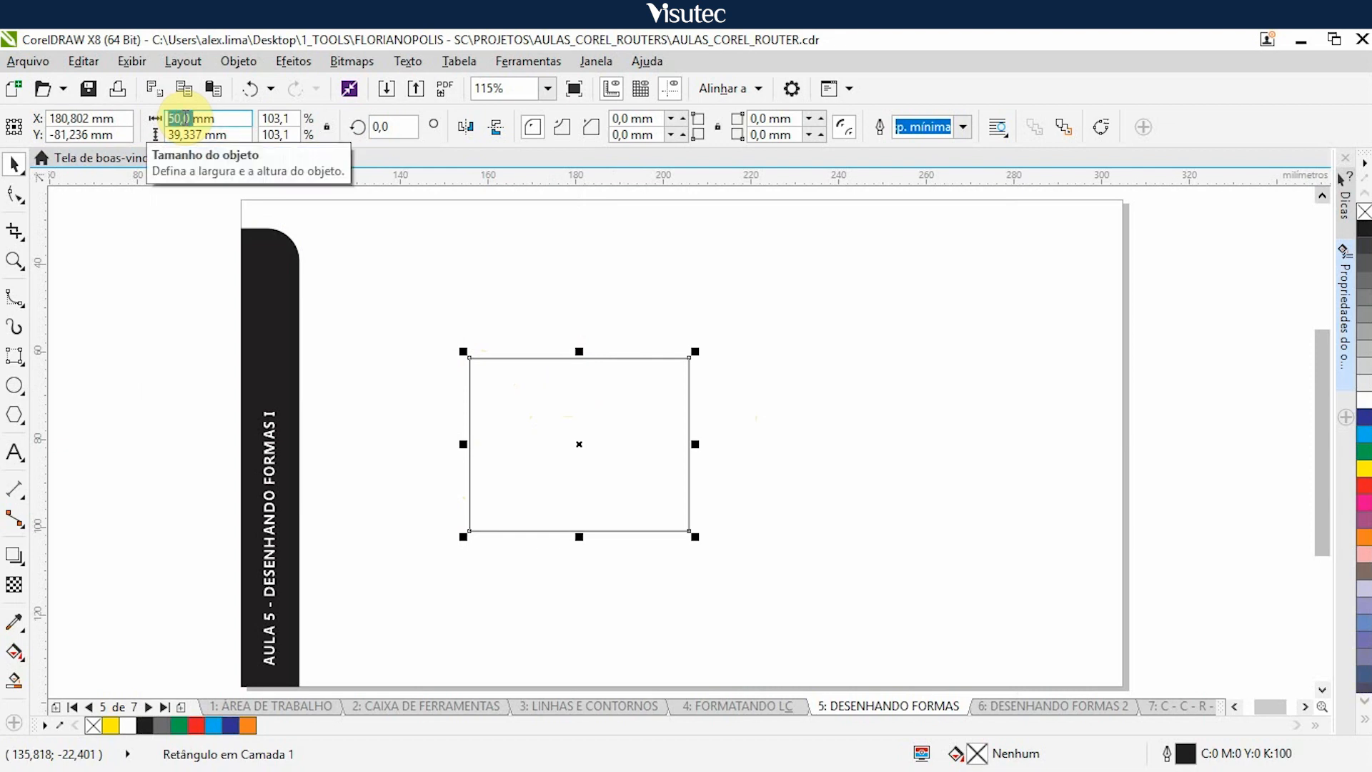
type("70,0 ")
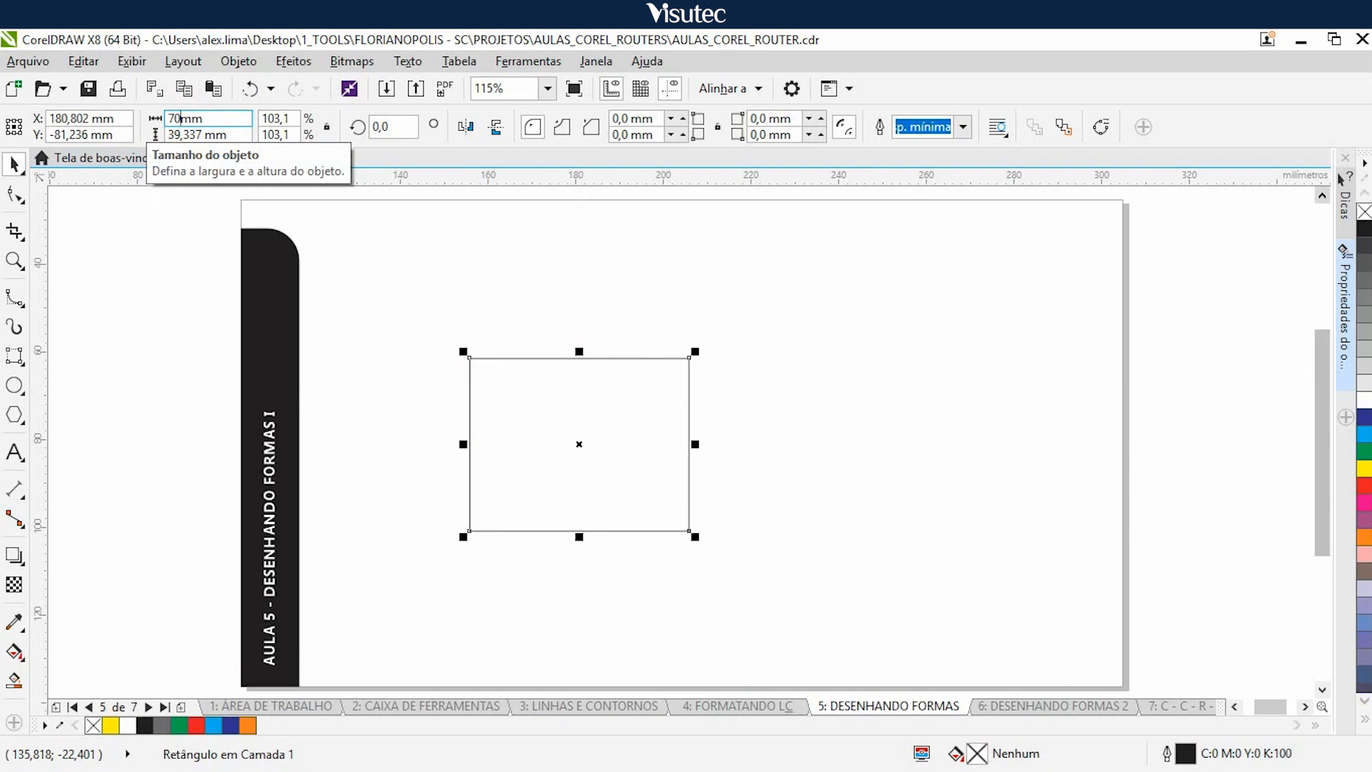
type("mm")
key("Return")
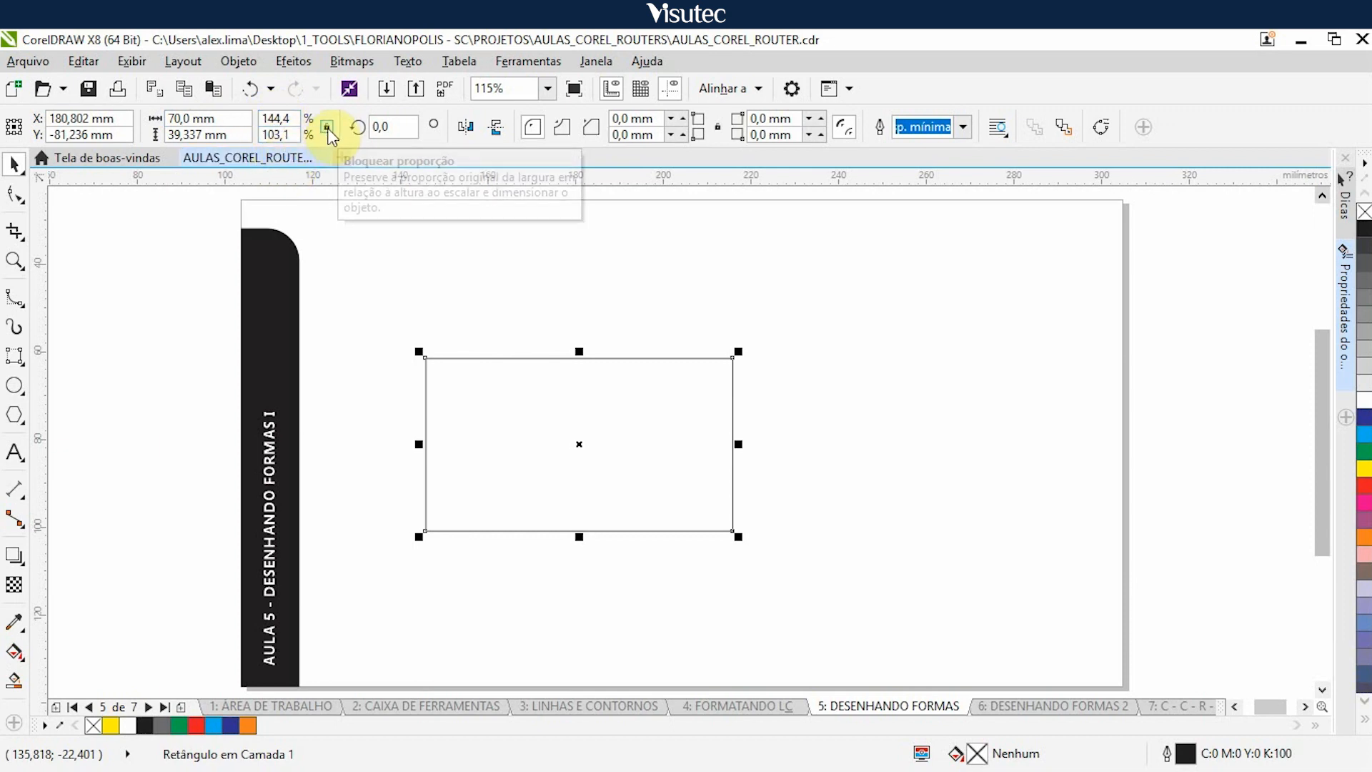
left_click(358, 232)
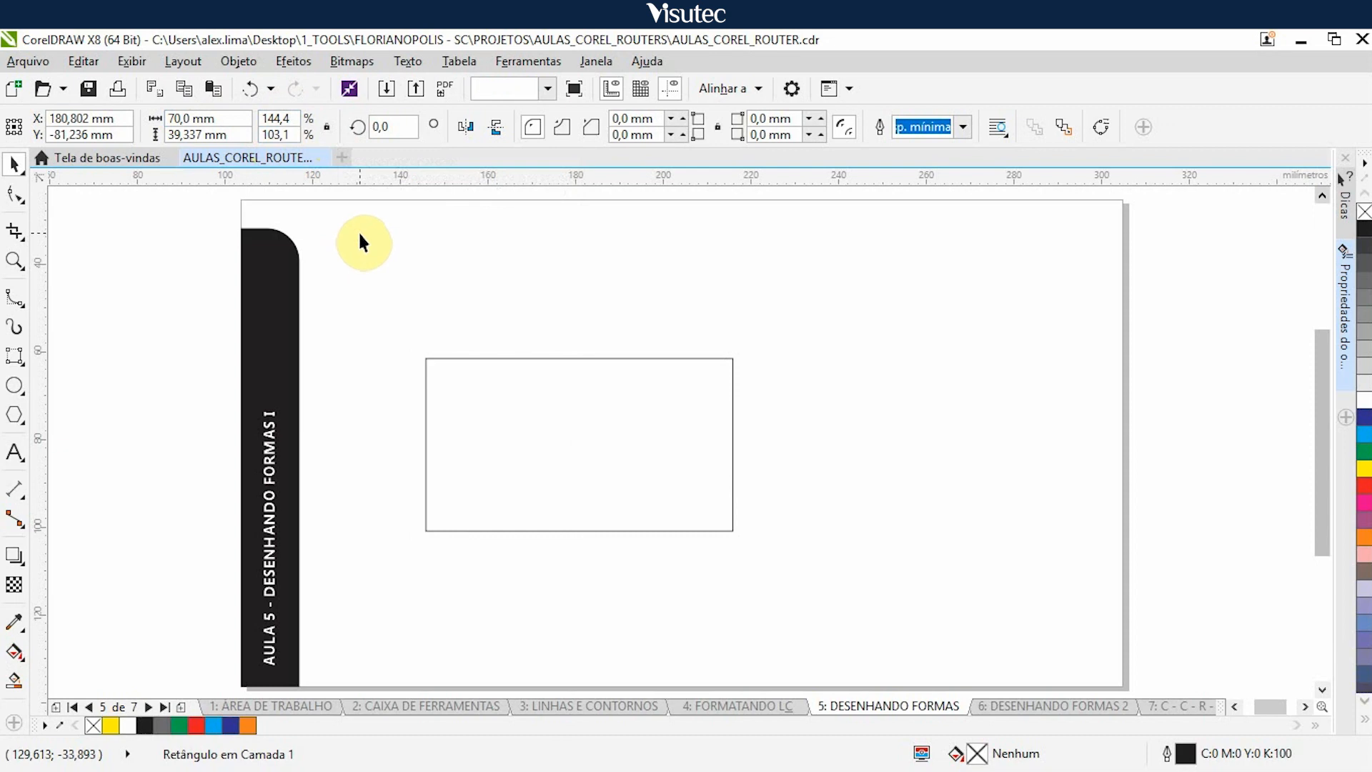
Step: Undo the rectangle's size changes and move it to about X 169 mm, Y -71 mm
key("ctrl+z")
key("ctrl+z")
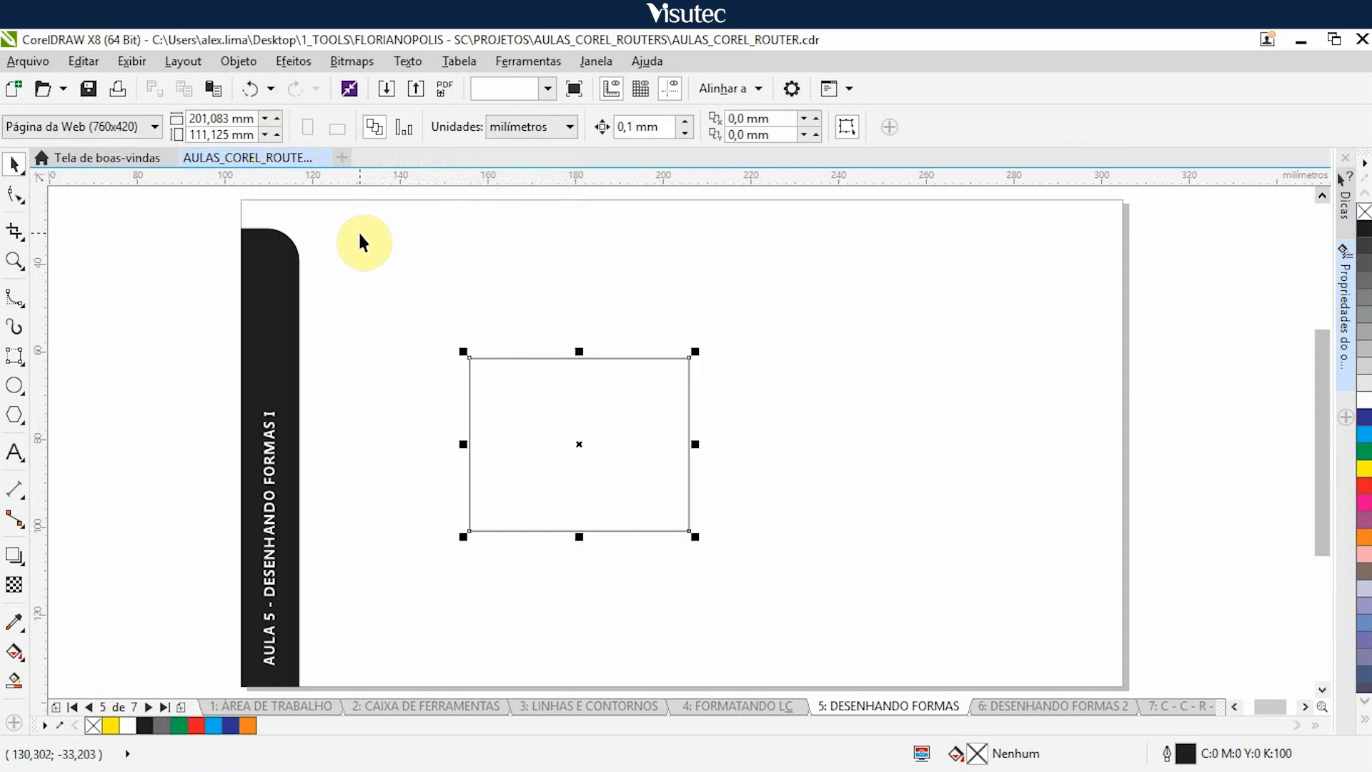
key("ctrl+z")
key("ctrl+z")
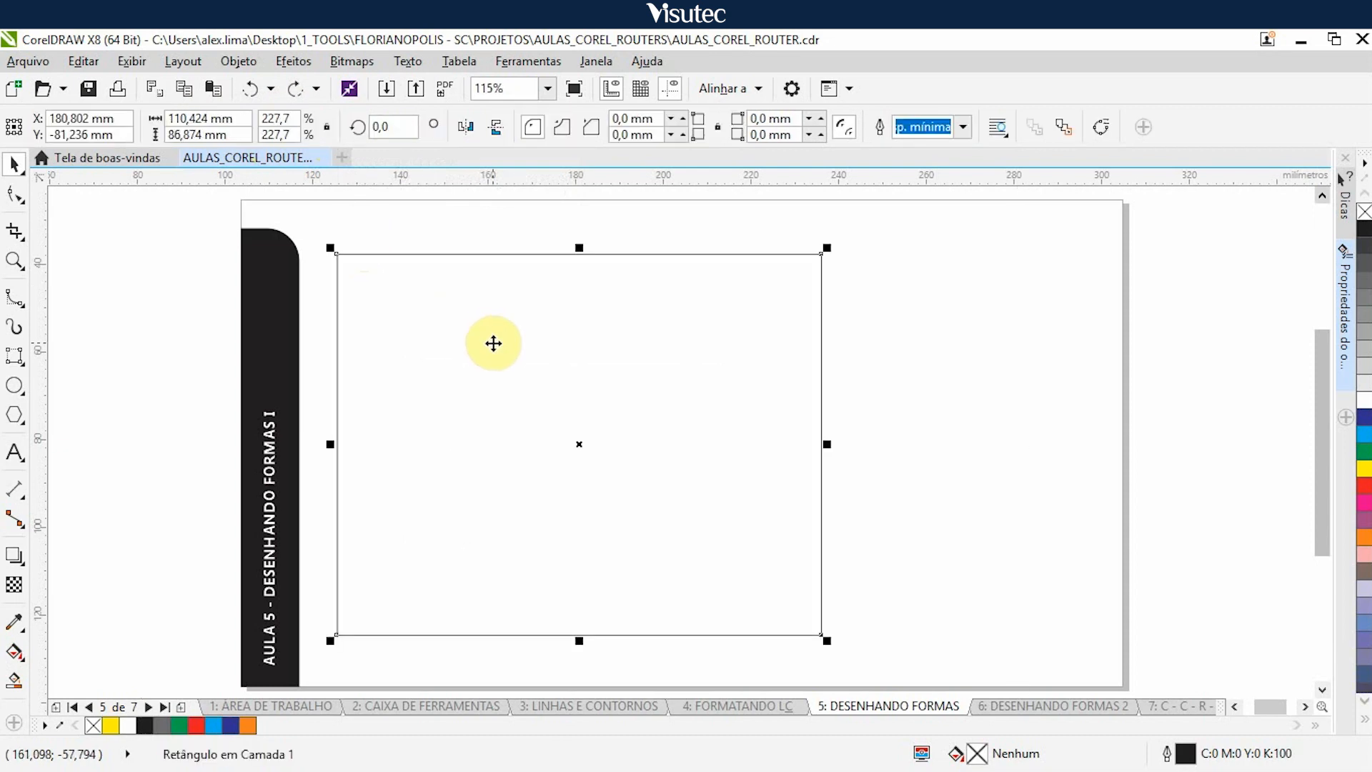
left_click_drag(453, 318, 538, 378)
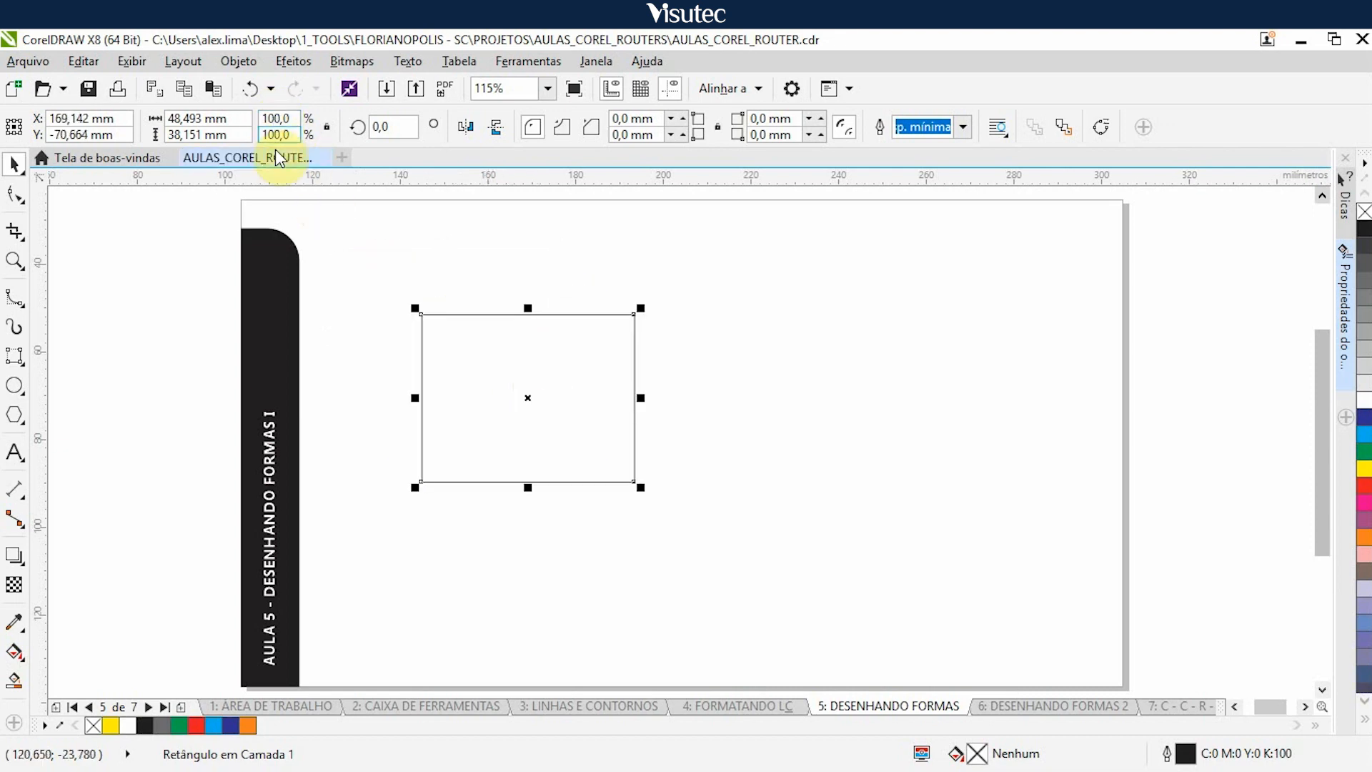
Step: Lock the rectangle's proportions and scale it to 150%
left_click(327, 127)
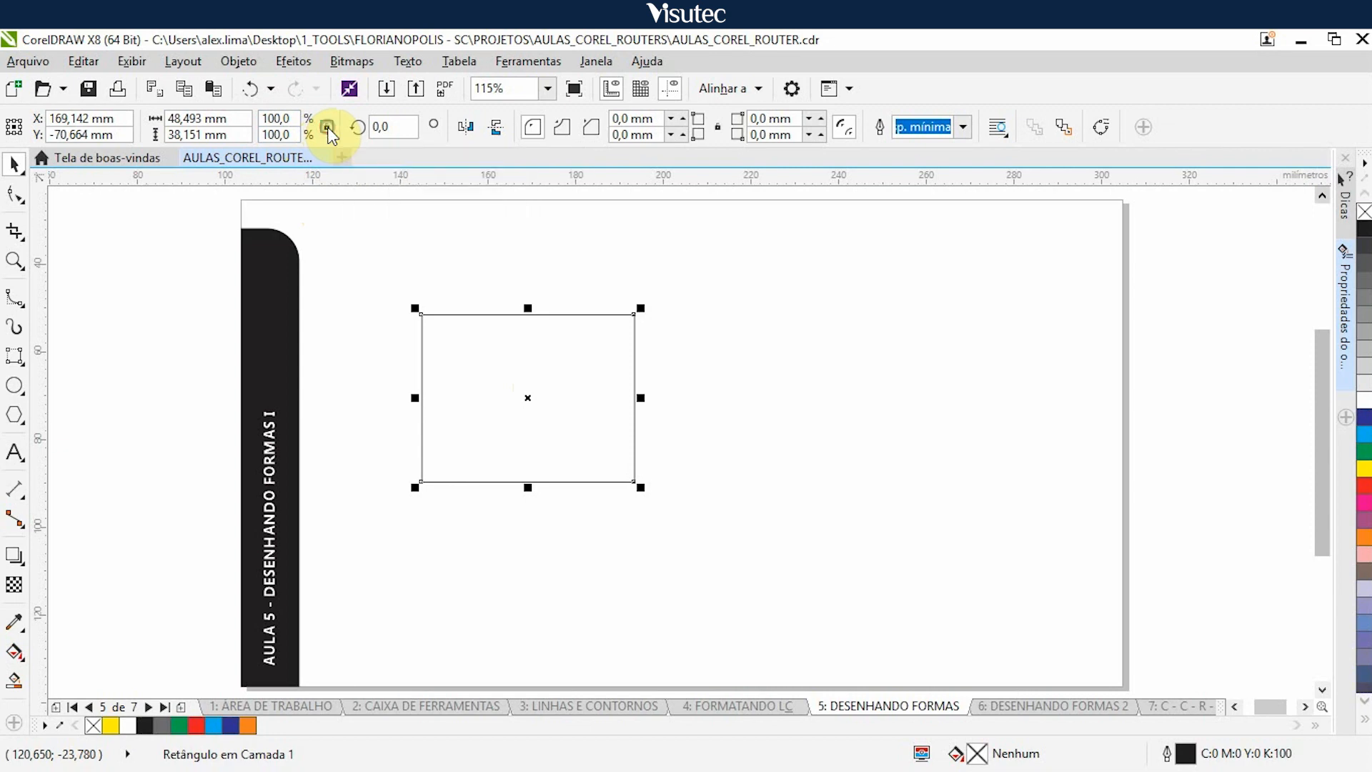
left_click(274, 118)
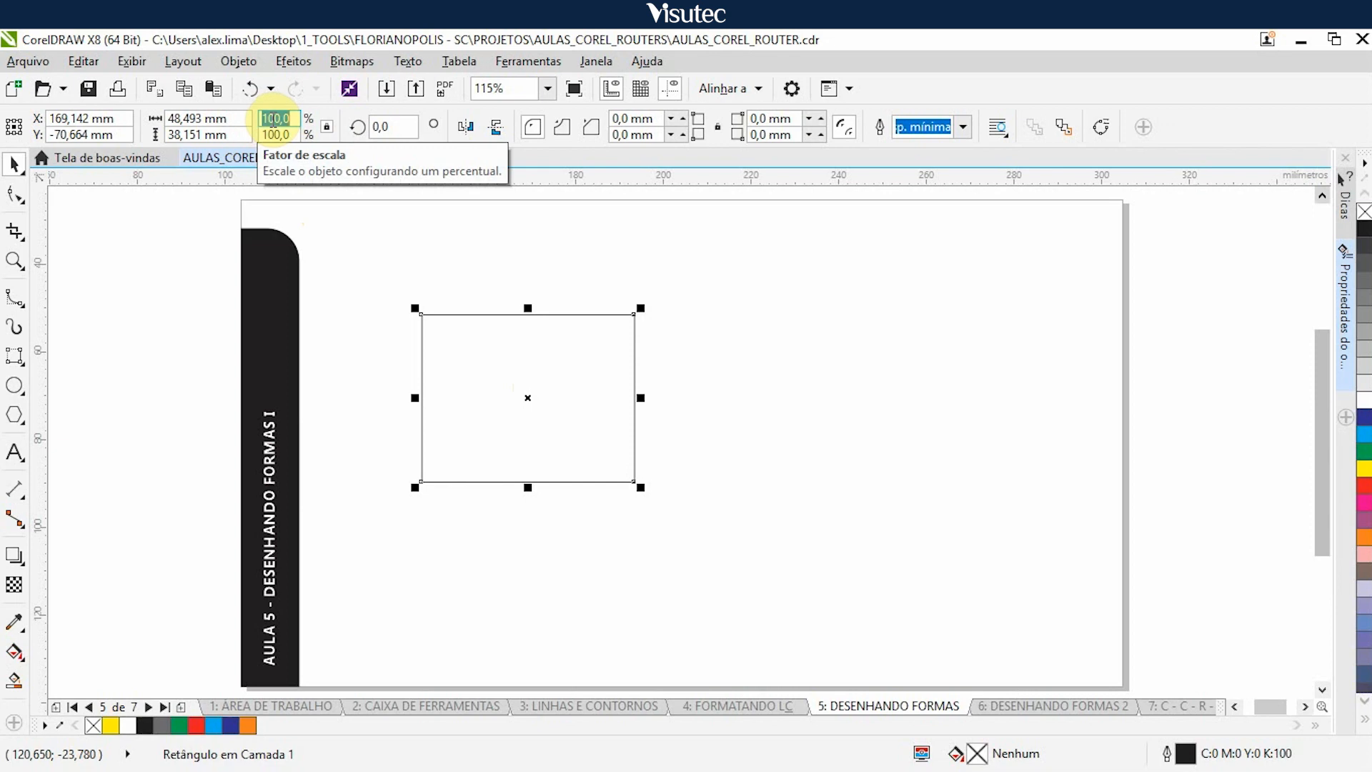
type("150")
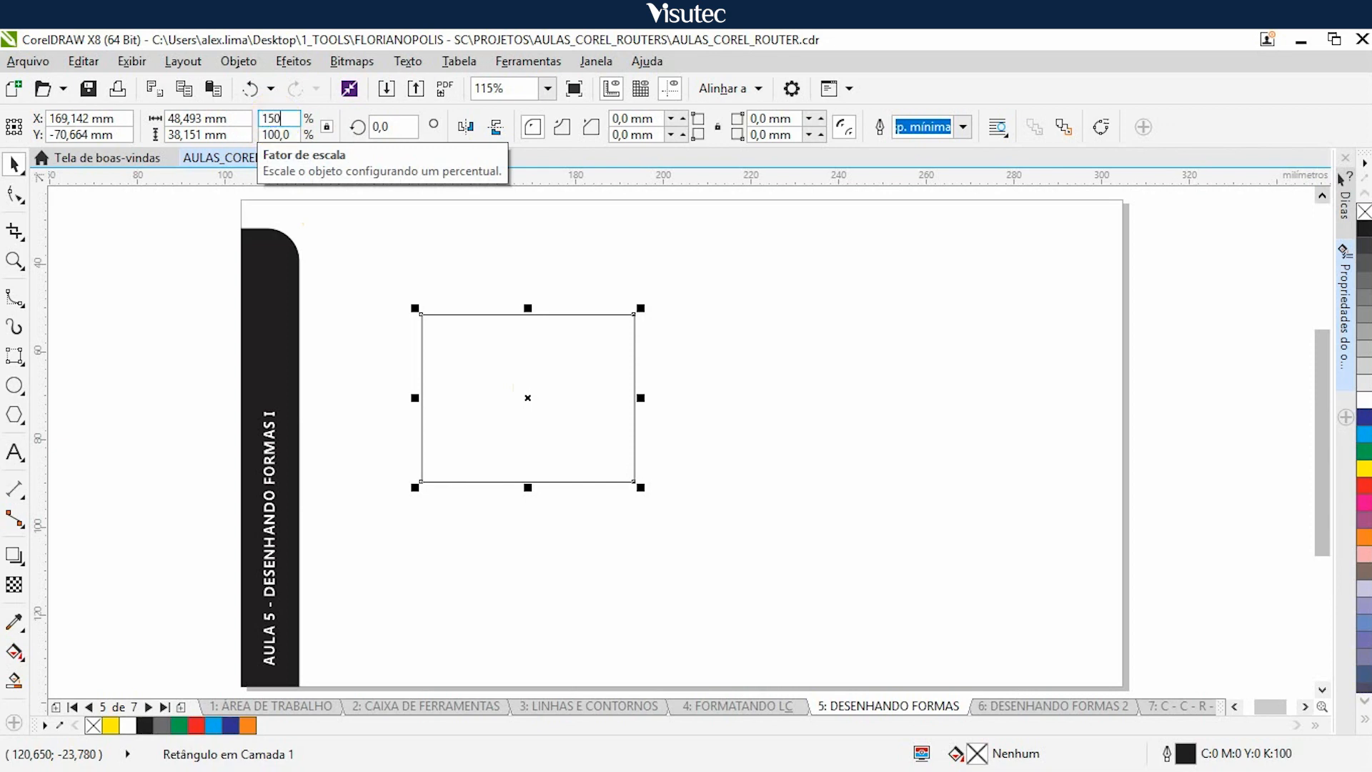
key("Return")
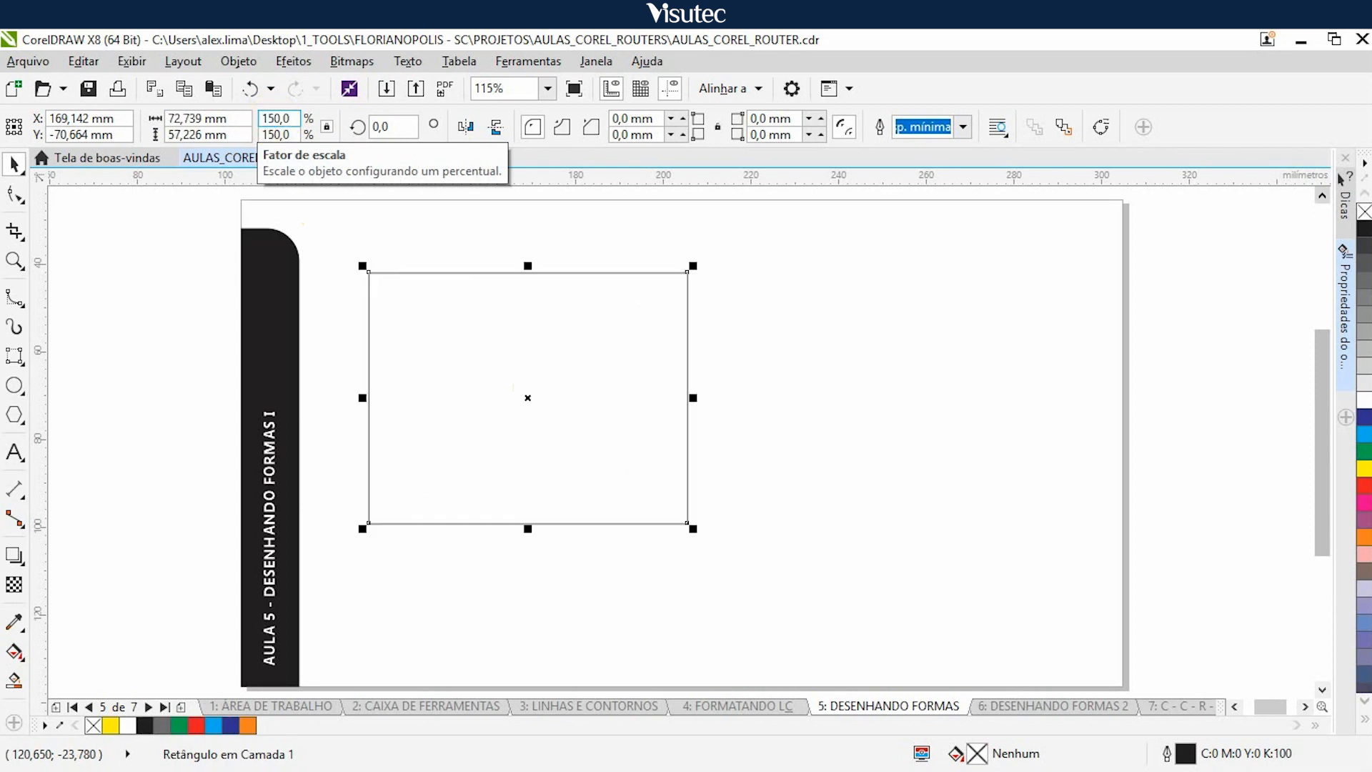
Step: Scale the rectangle to 50% in both directions with its proportions locked
double_click(273, 119)
type("50")
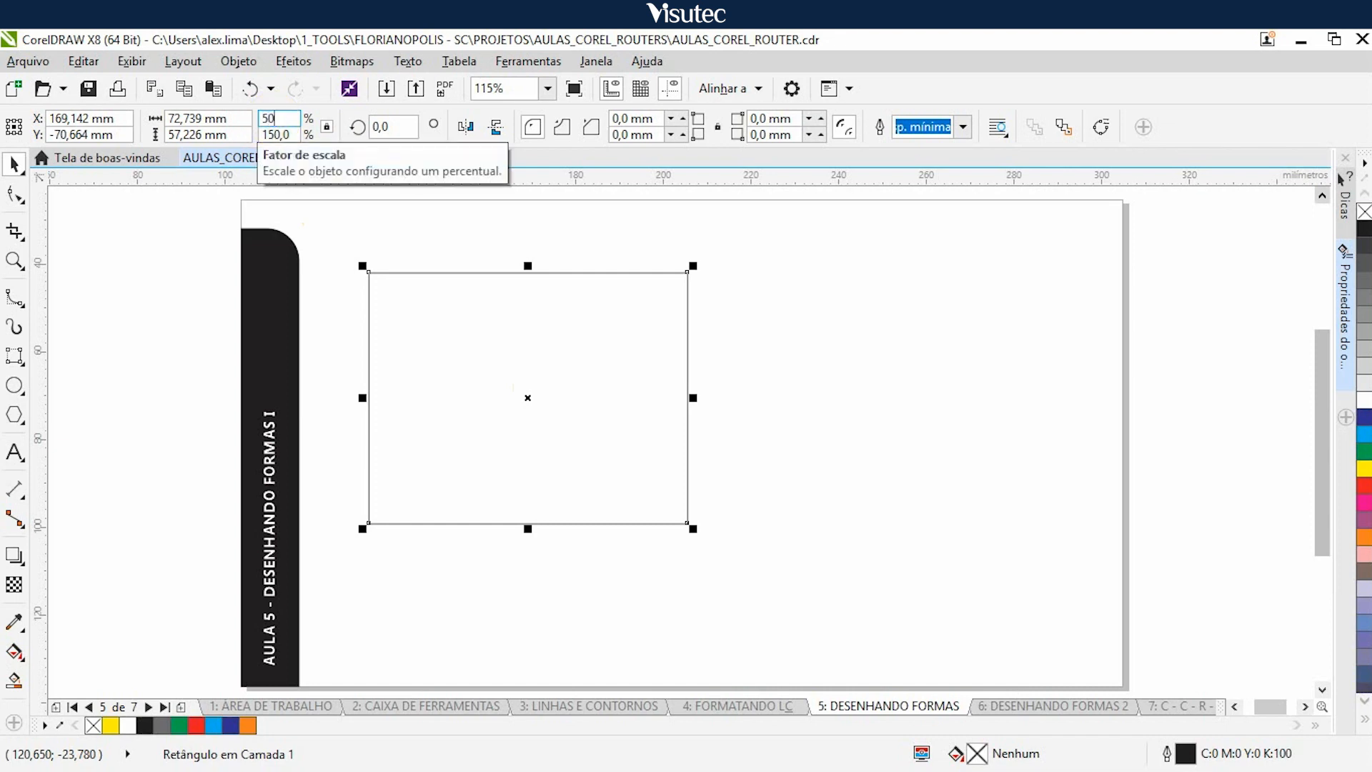
key("Return")
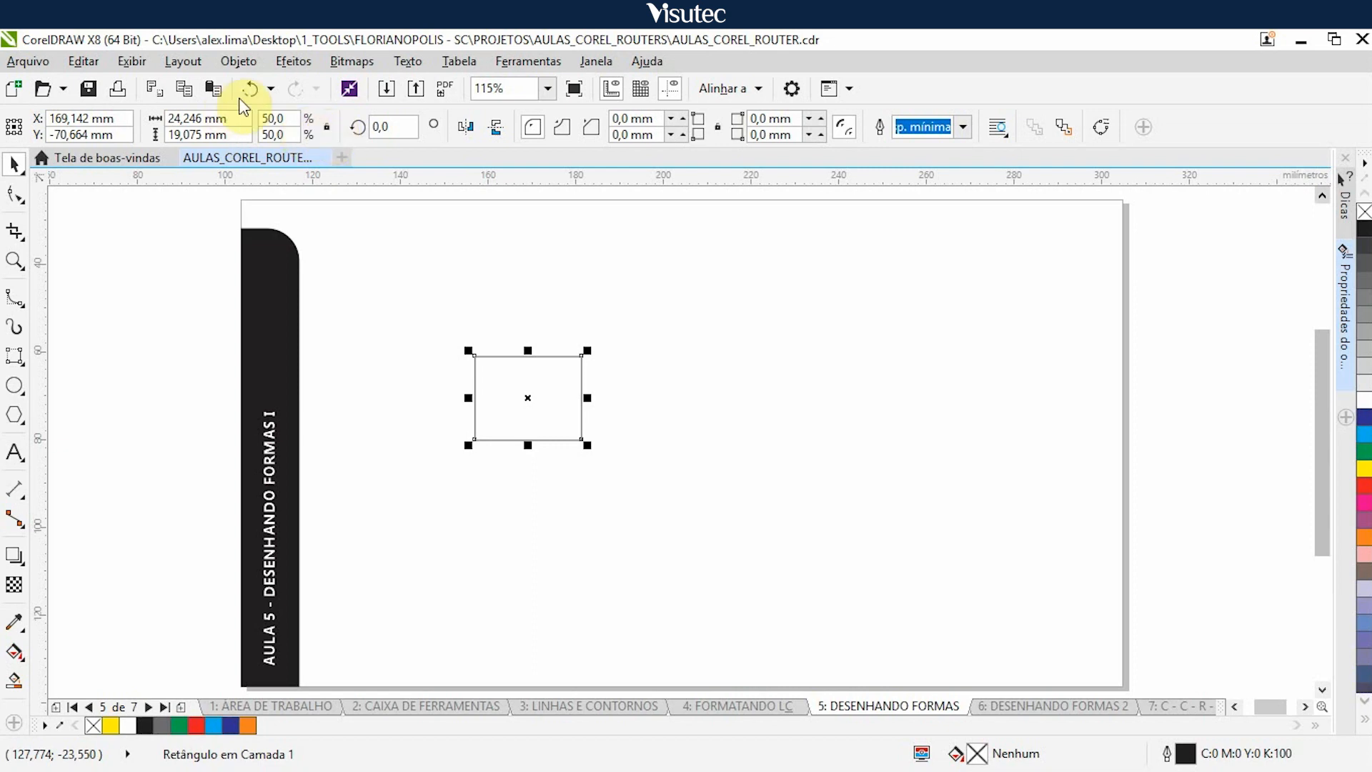
Step: Set only the rectangle's vertical scale to 100%, independently of its horizontal scale
left_click(273, 120)
left_click(272, 134)
type("10")
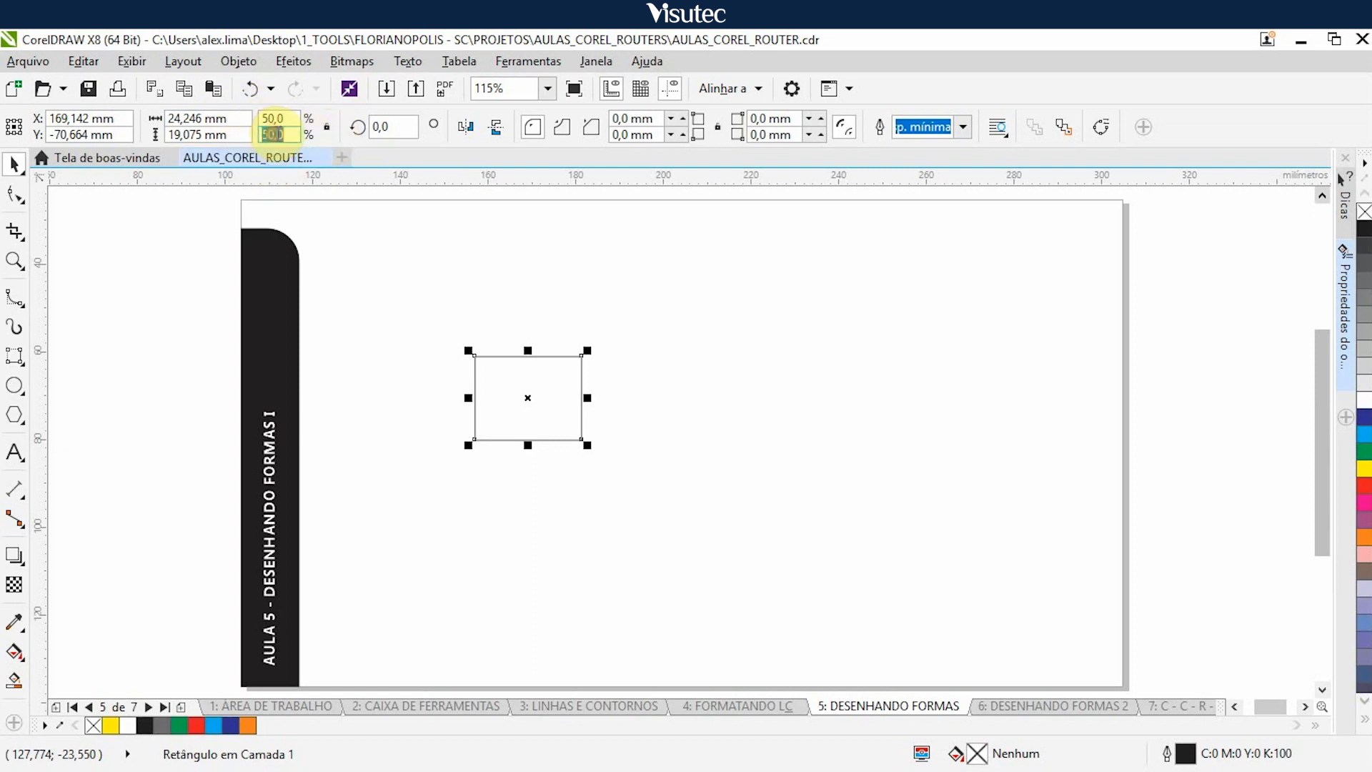
type("0")
key("Return")
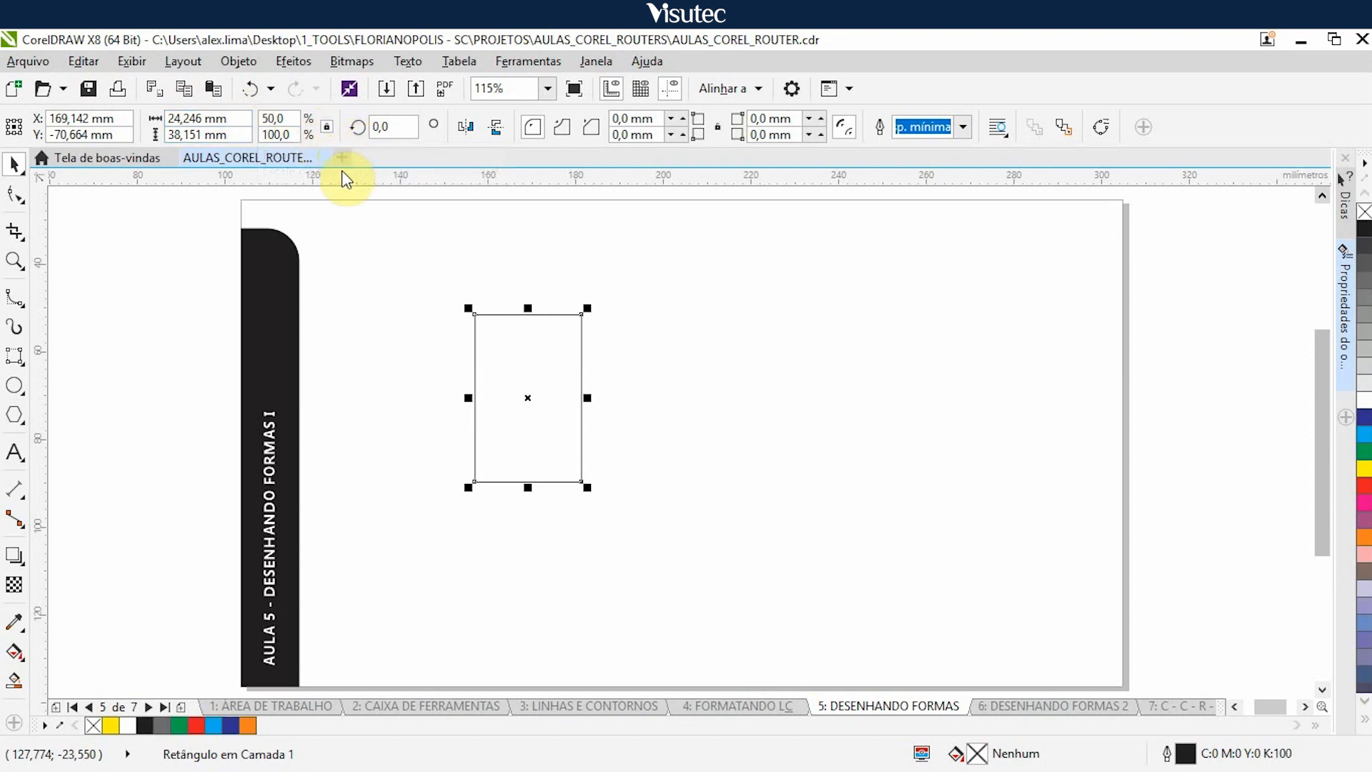
Step: Set the rectangle's rotation angle to 45°, and then to -45°
left_click(398, 129)
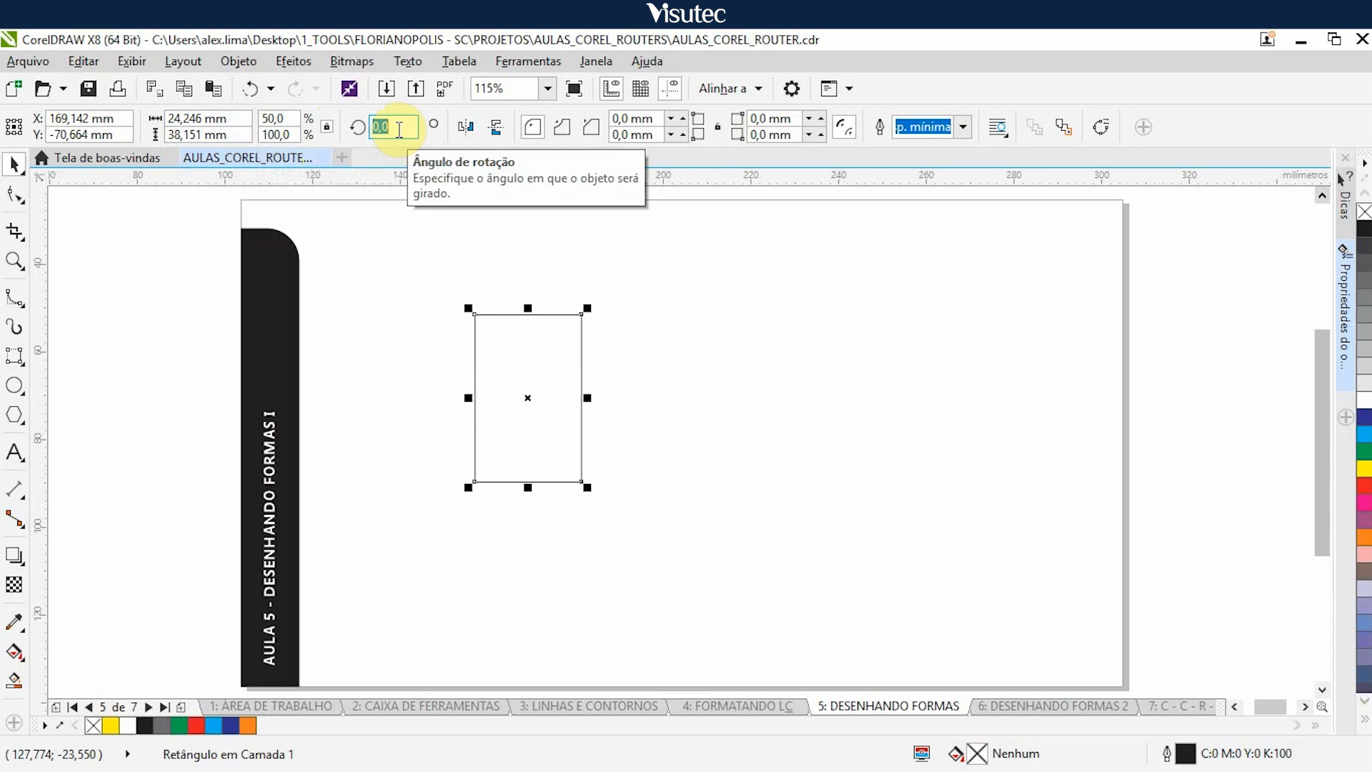
type("45")
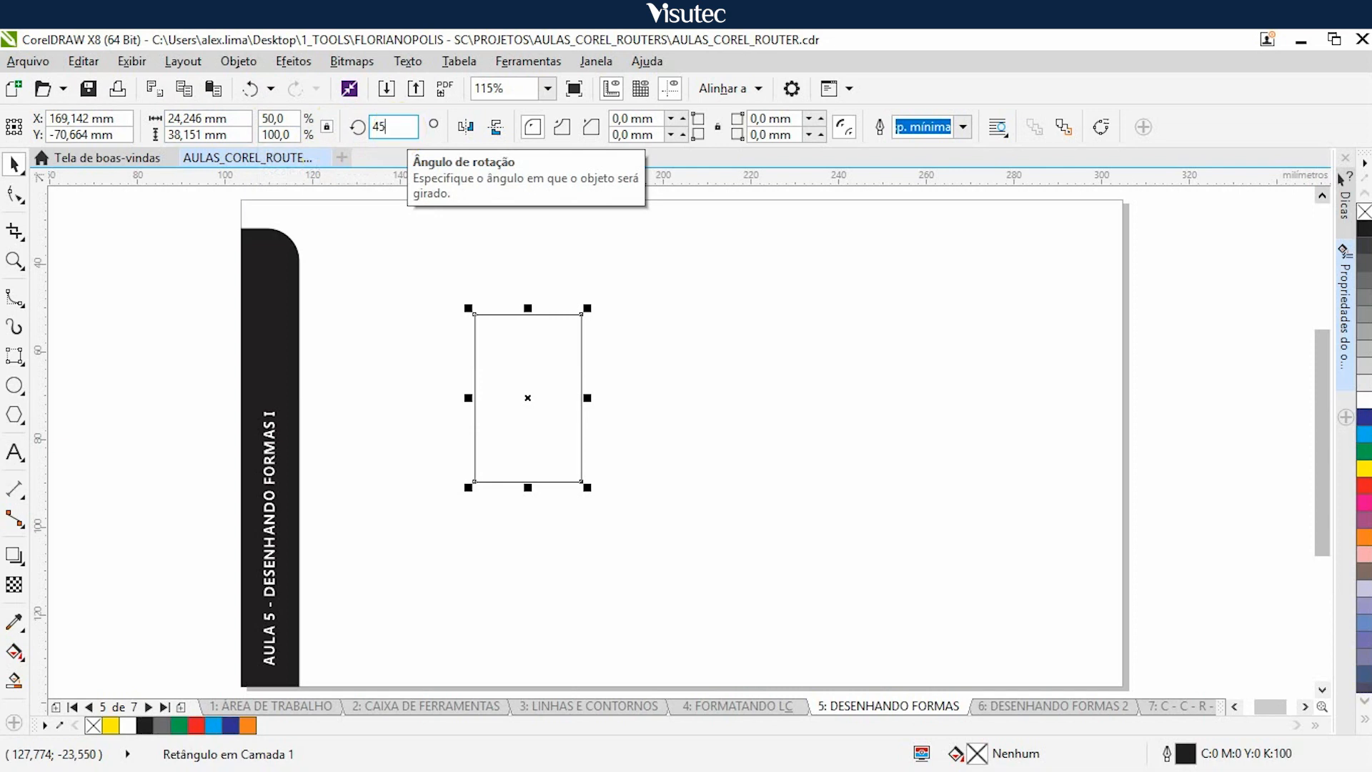
key("Return")
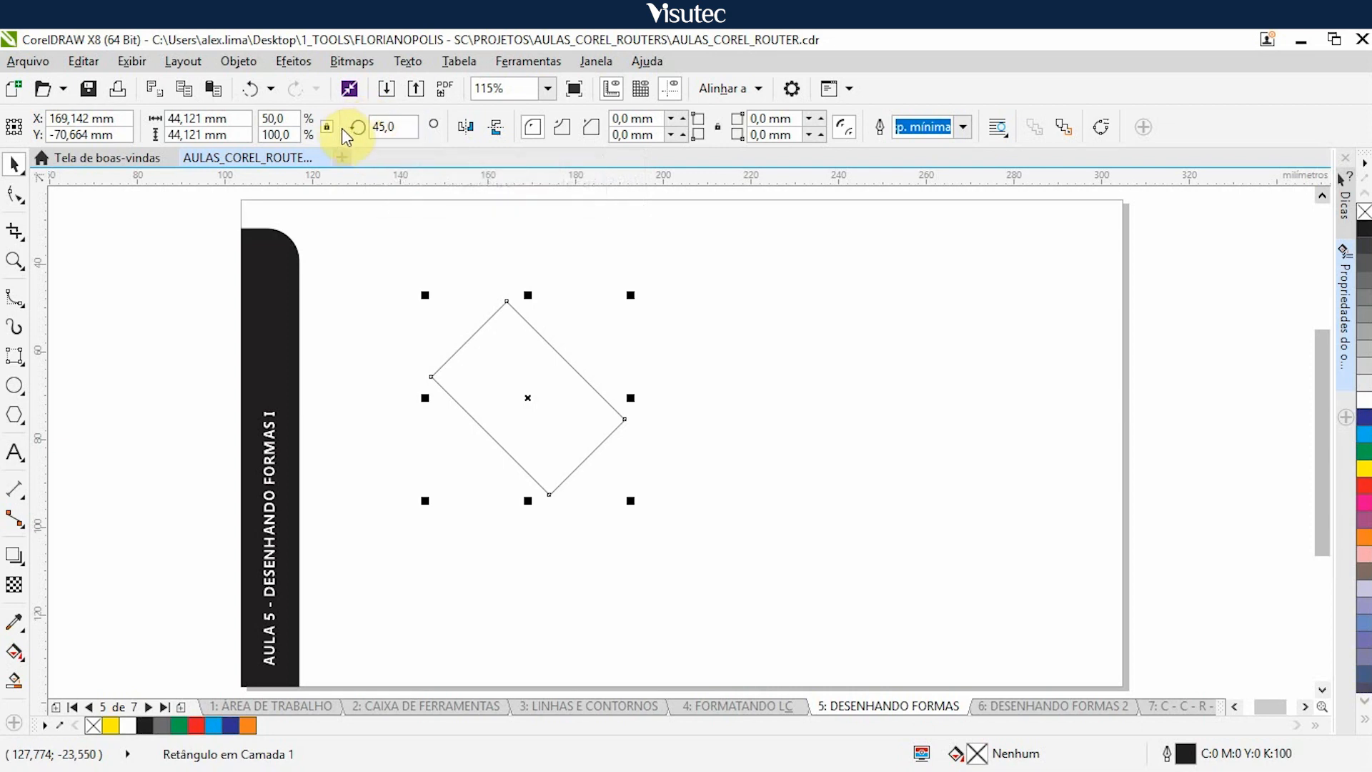
double_click(384, 126)
type("-45")
key("Return")
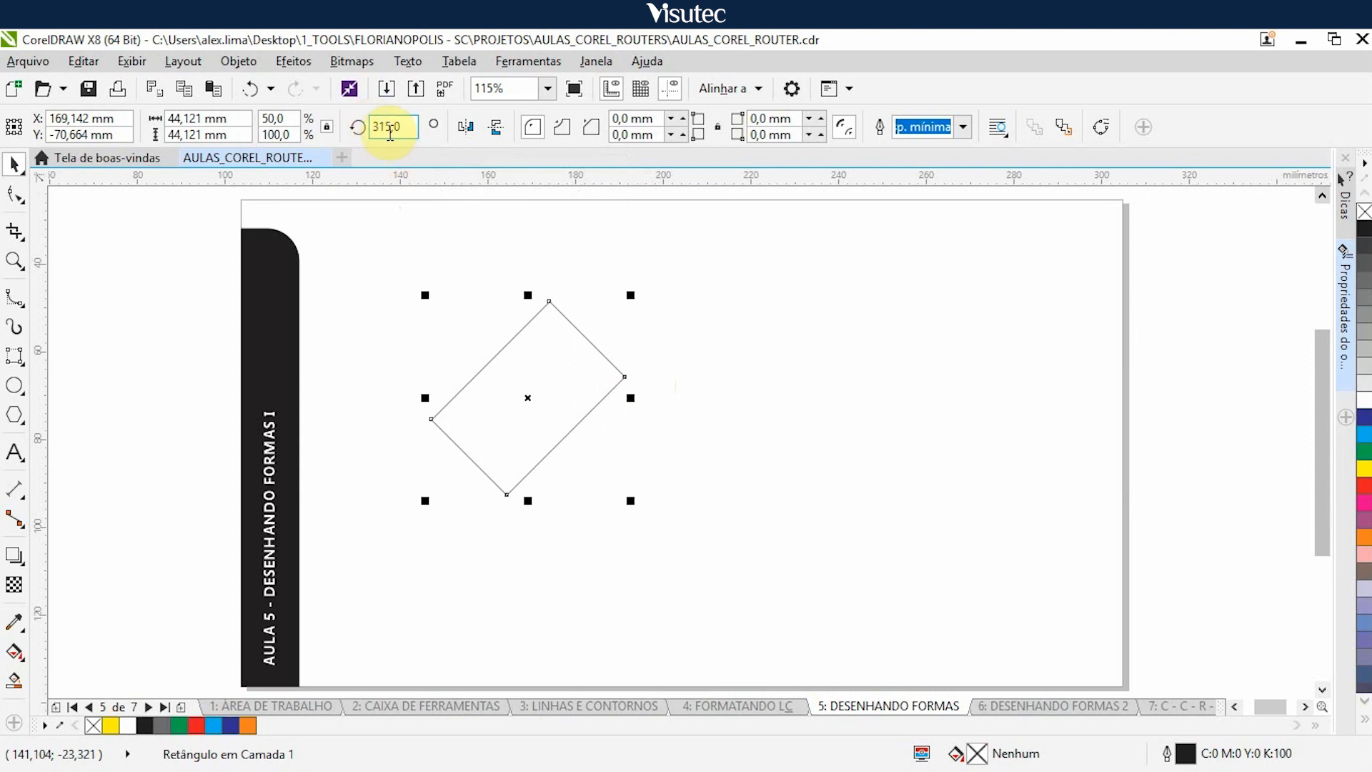
Step: Mirror the rotated rectangle horizontally back and forth several times
left_click(465, 130)
left_click(465, 130)
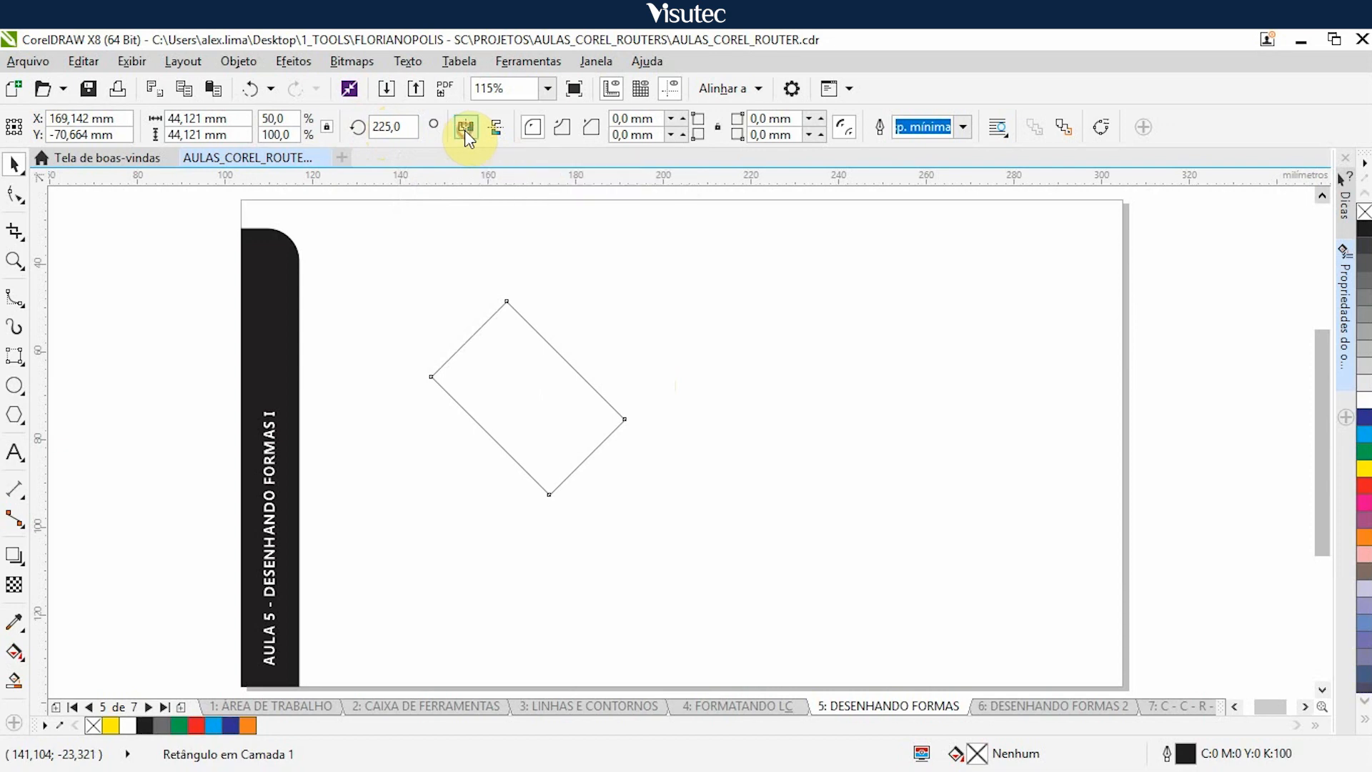
left_click(465, 130)
left_click(465, 130)
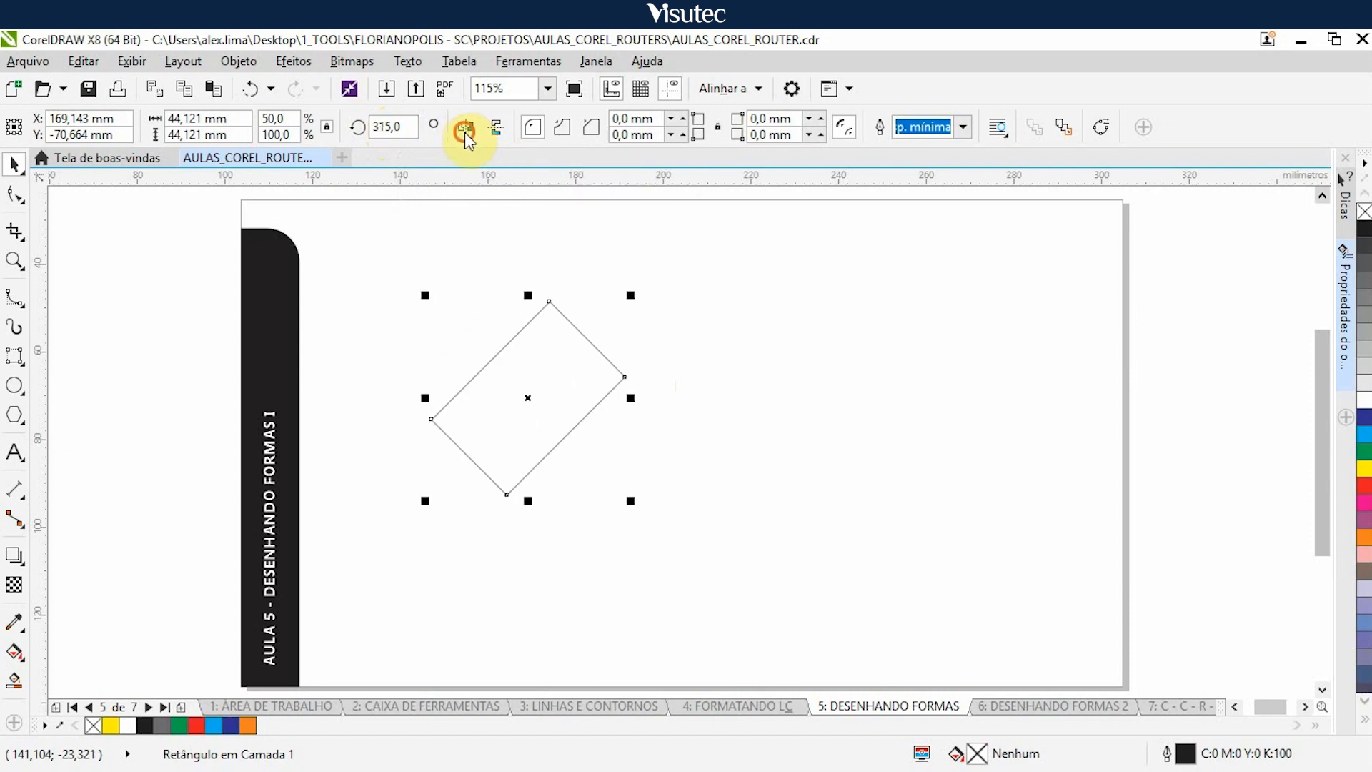
left_click(465, 130)
left_click(465, 130)
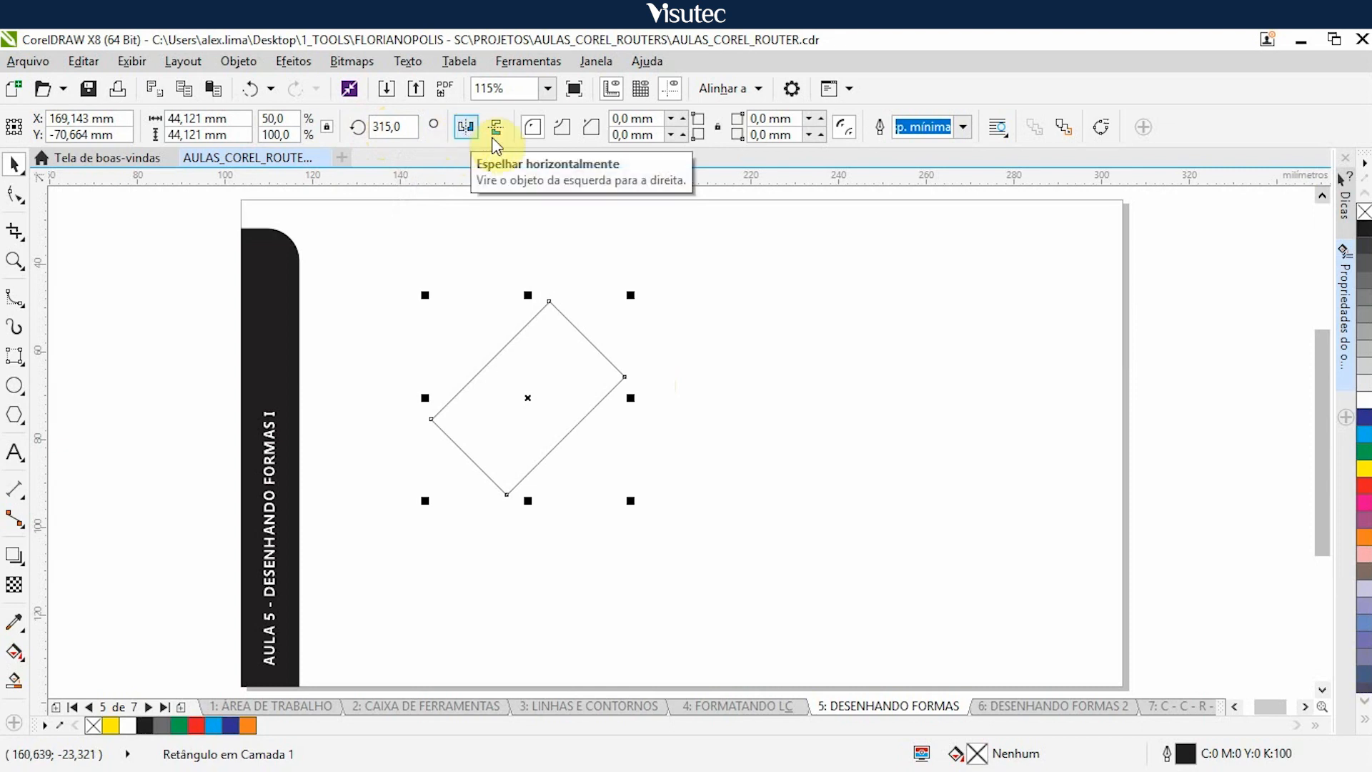
Step: Mirror the rotated rectangle vertically back and forth several times
left_click(497, 129)
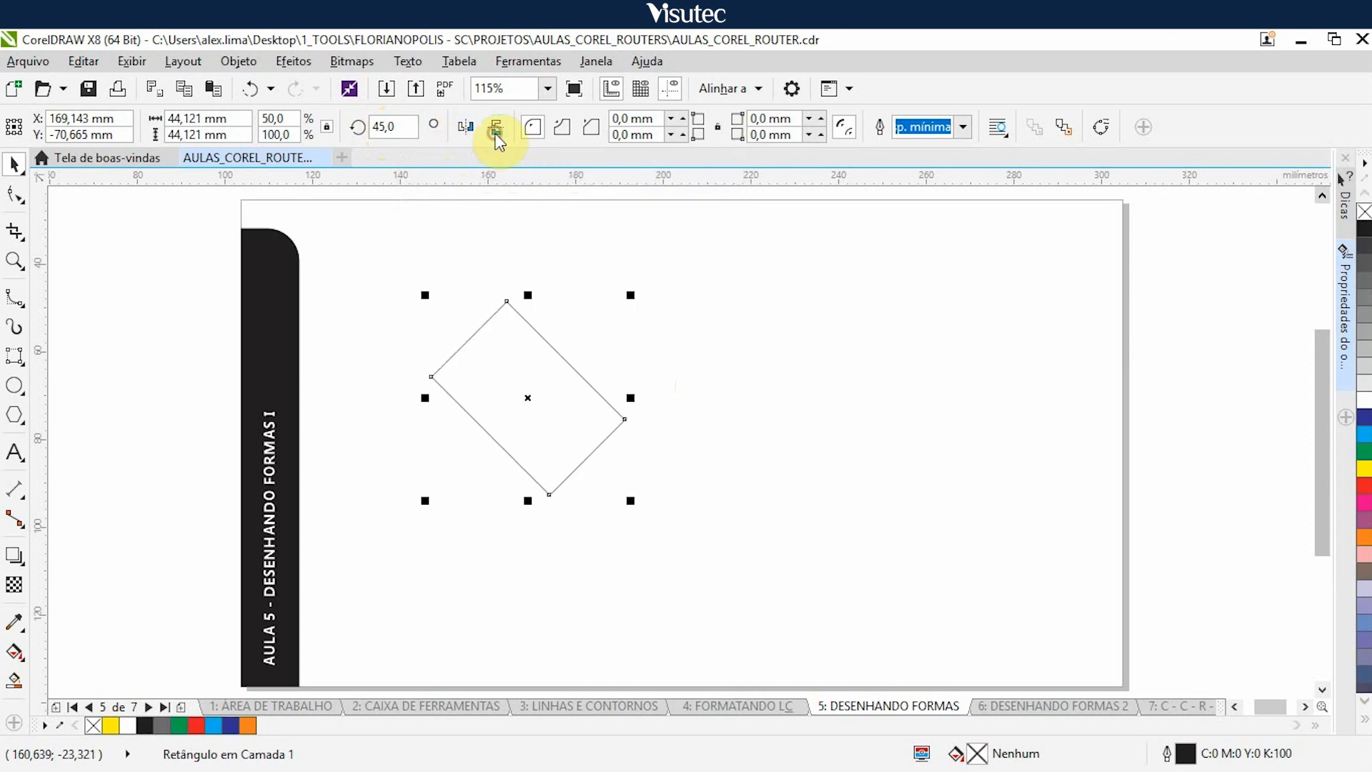
left_click(496, 128)
left_click(497, 129)
left_click(496, 129)
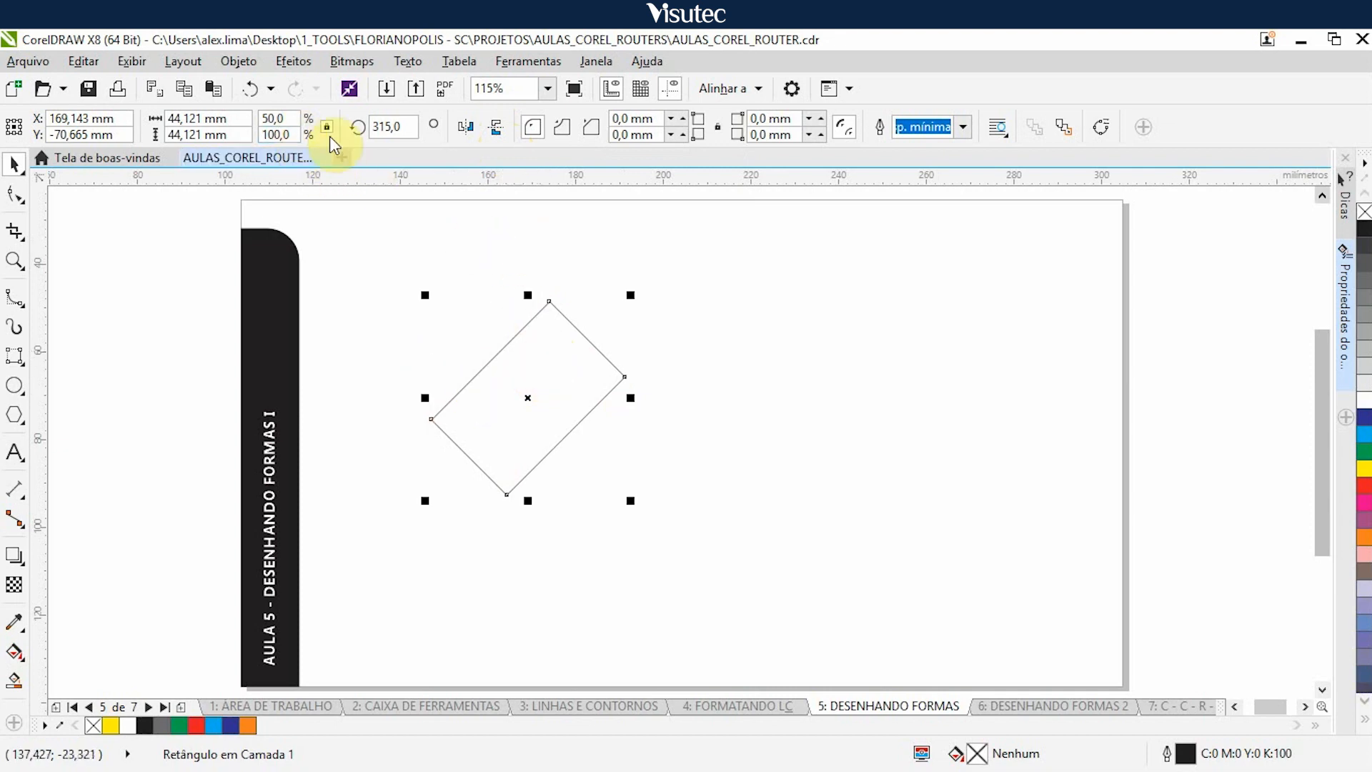
Step: Undo the rectangle's mirroring, rotation and separate vertical scaling
key("ctrl+z")
key("ctrl+z")
key("ctrl+shift+z")
key("ctrl+z")
key("ctrl+z")
key("ctrl+shift+z")
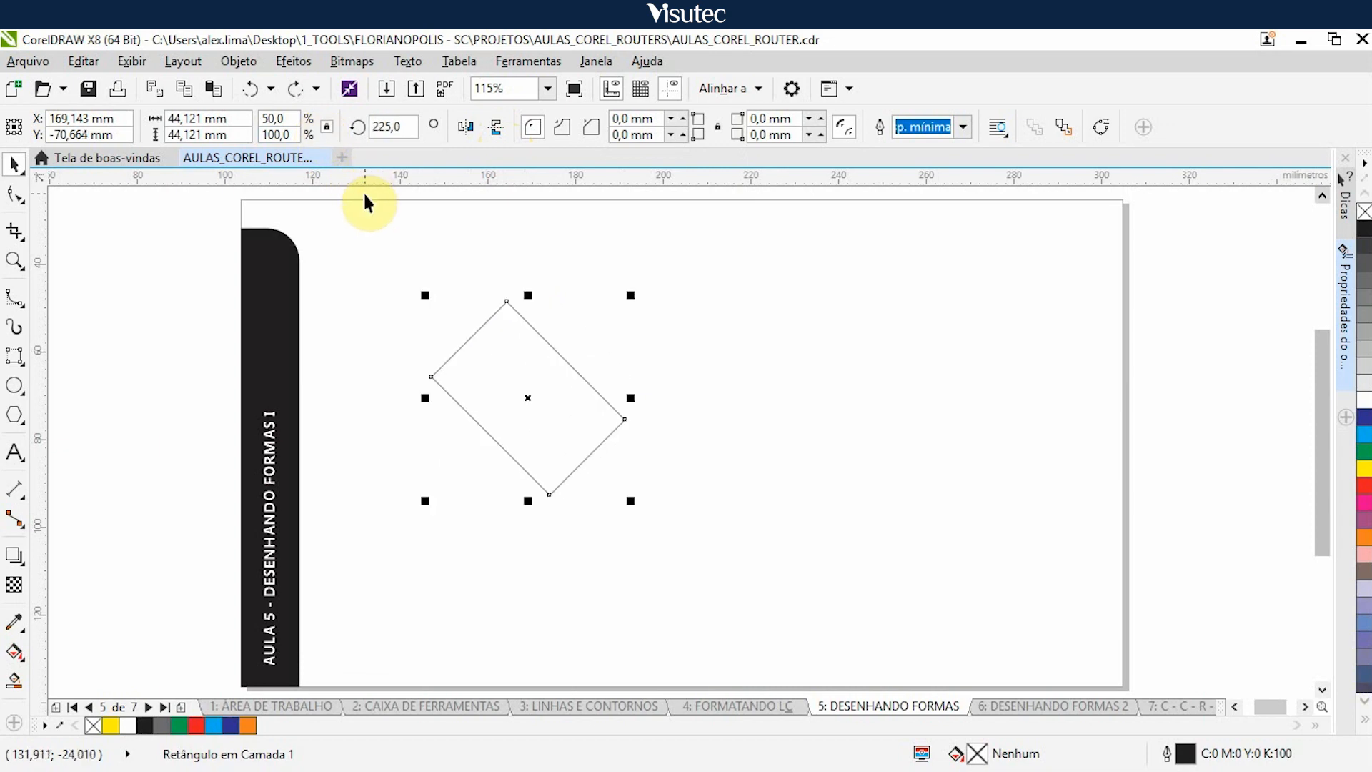
key("ctrl+shift+z")
key("ctrl+z")
key("ctrl+shift+z")
key("ctrl+z")
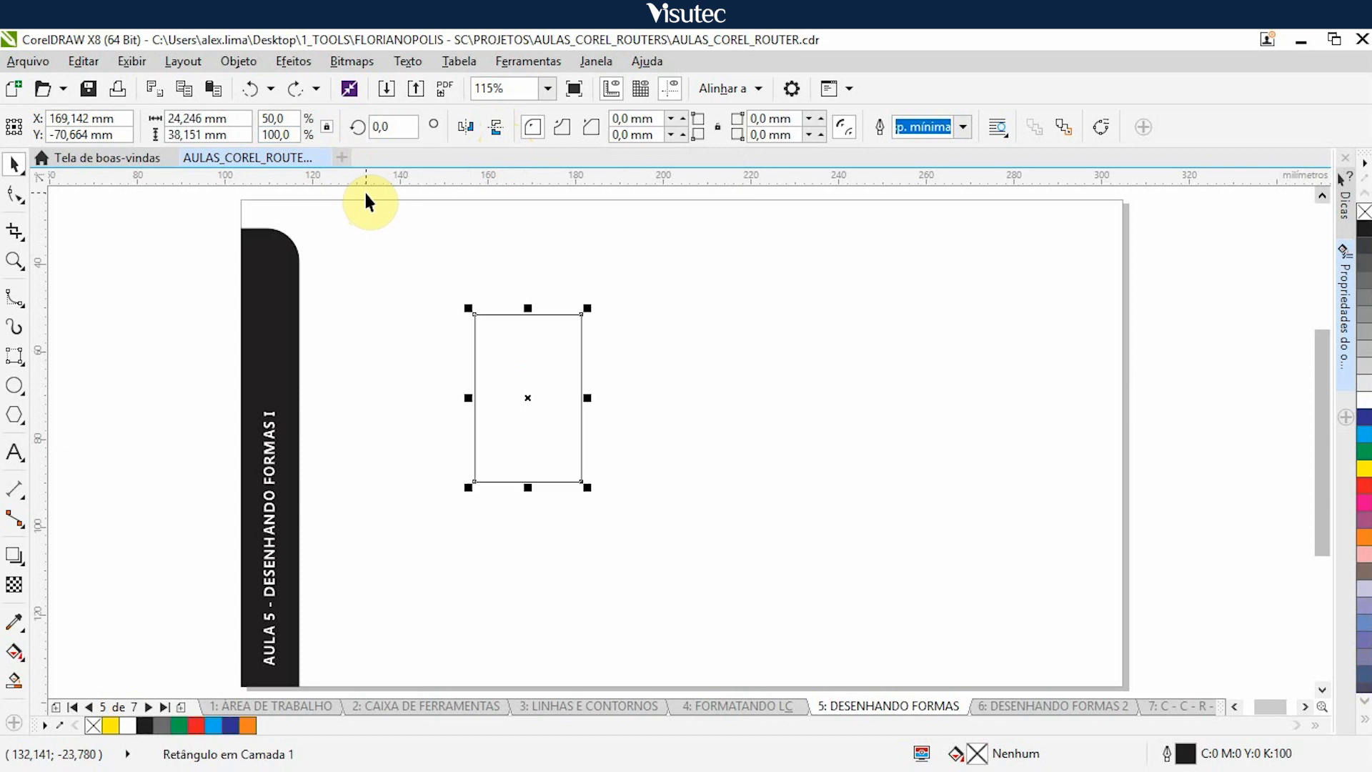
key("ctrl+z")
Step: Enlarge the rectangle proportionally to about 107 × 84 mm and move it to about X 204 mm, Y -81 mm
left_click_drag(587, 350, 949, 647)
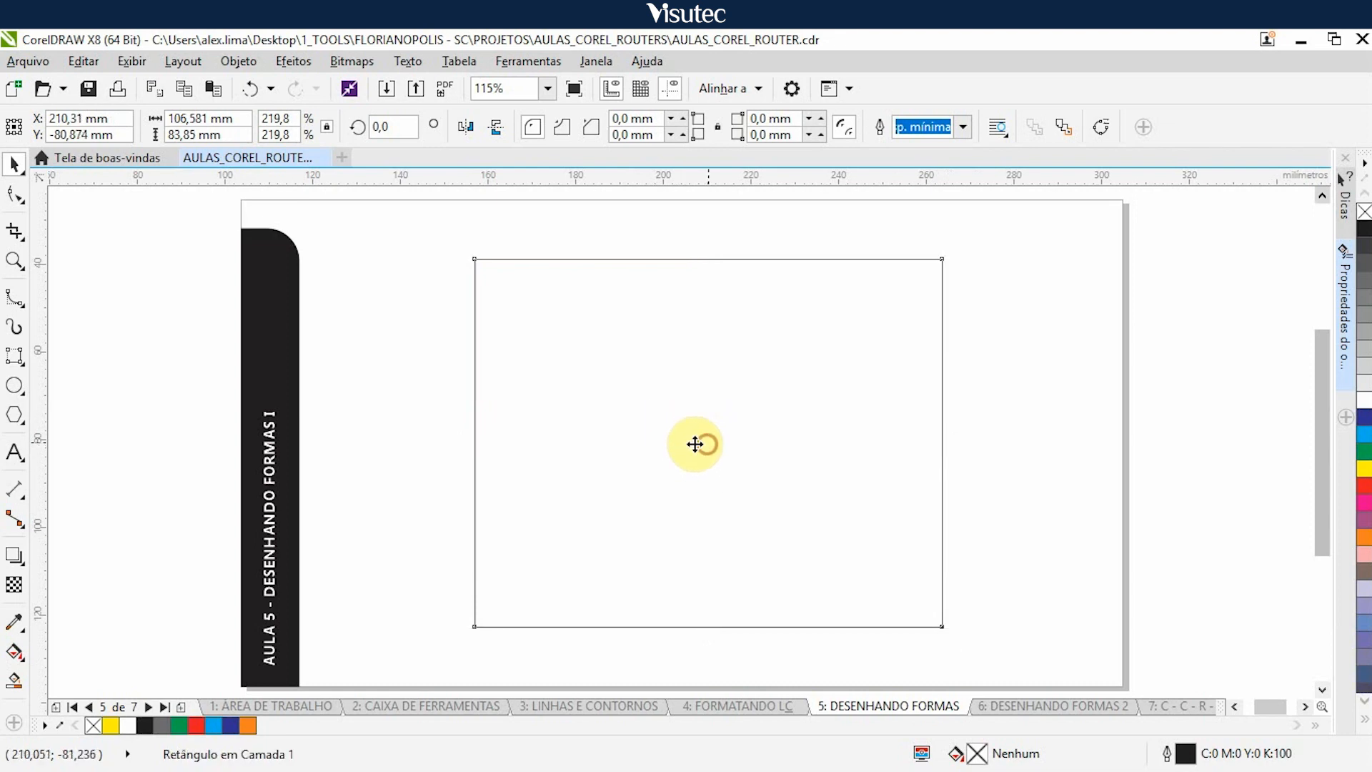
left_click_drag(699, 444, 681, 443)
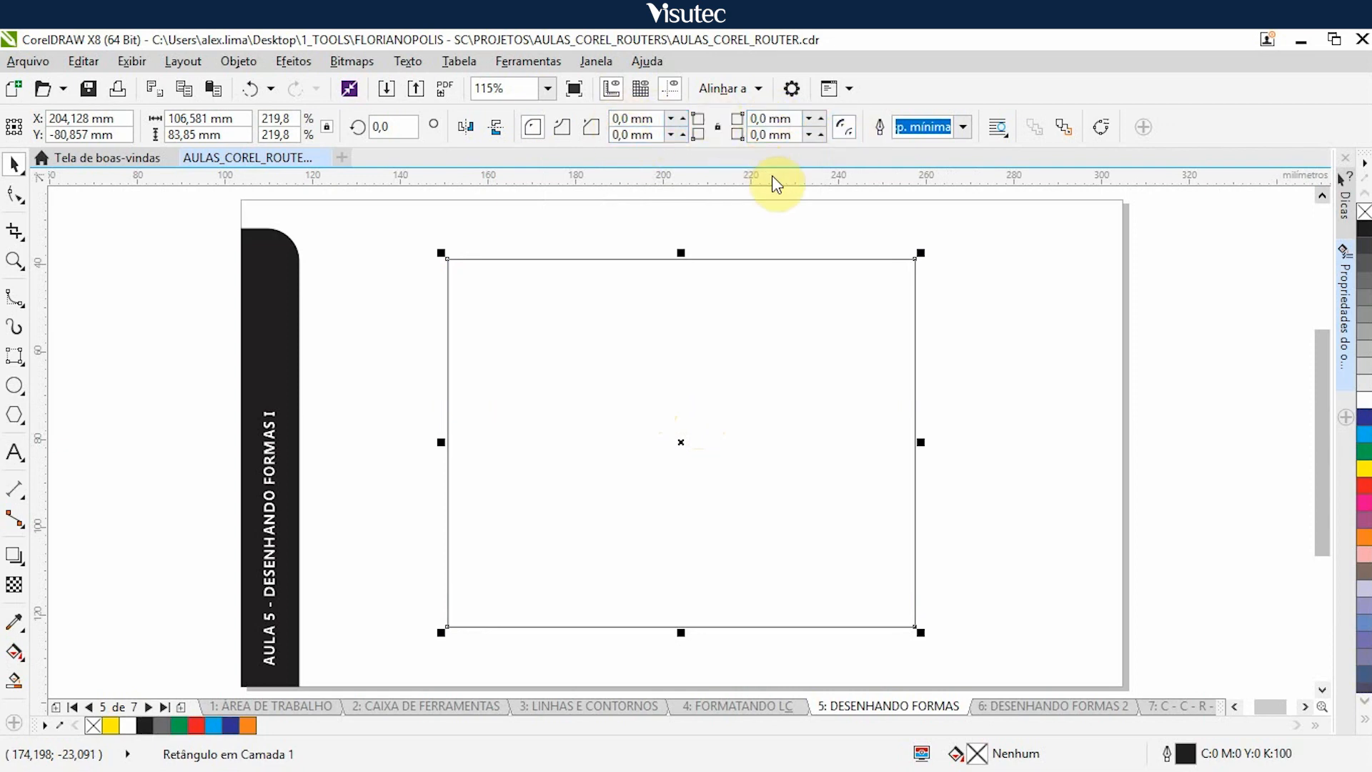
Step: Round all four corners of the rectangle together with a 20 mm radius, and undo the rounding
left_click(327, 128)
left_click(718, 130)
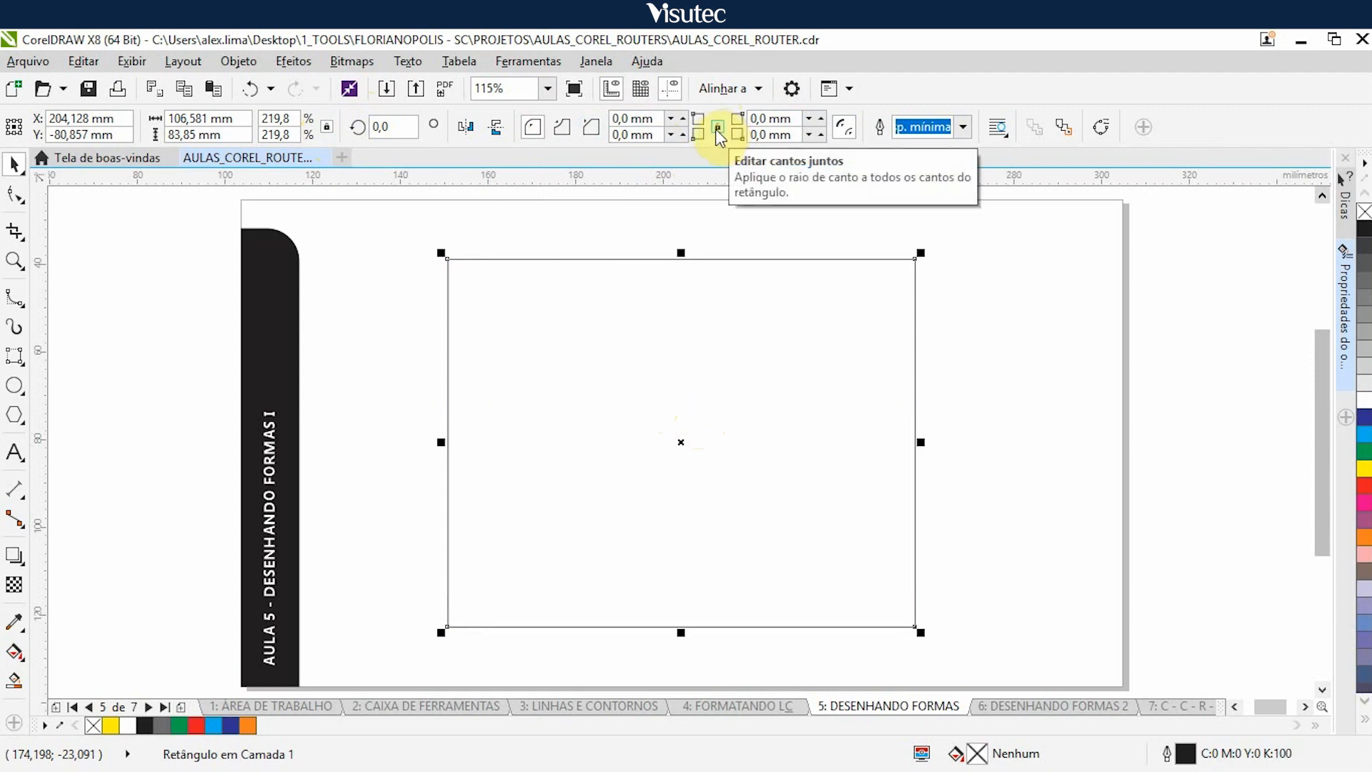
left_click(718, 129)
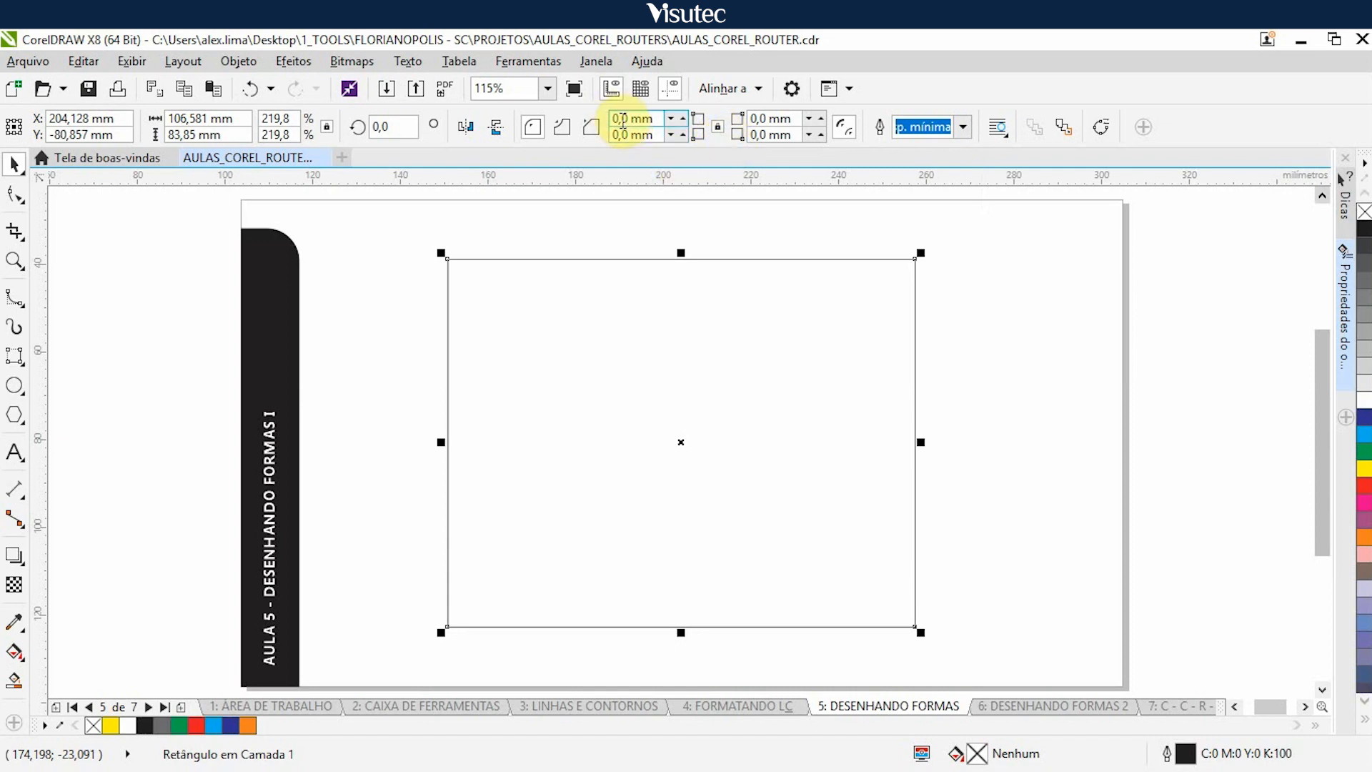
double_click(623, 119)
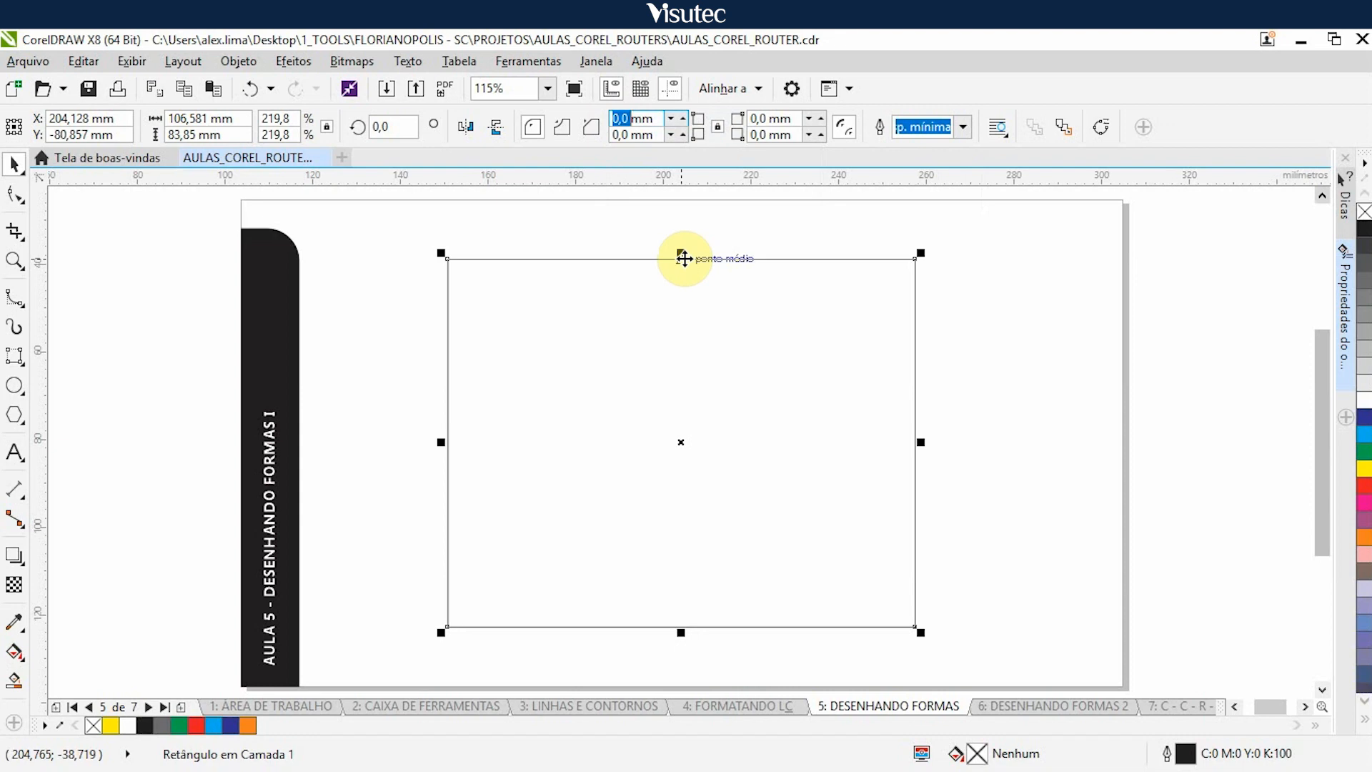
type("20")
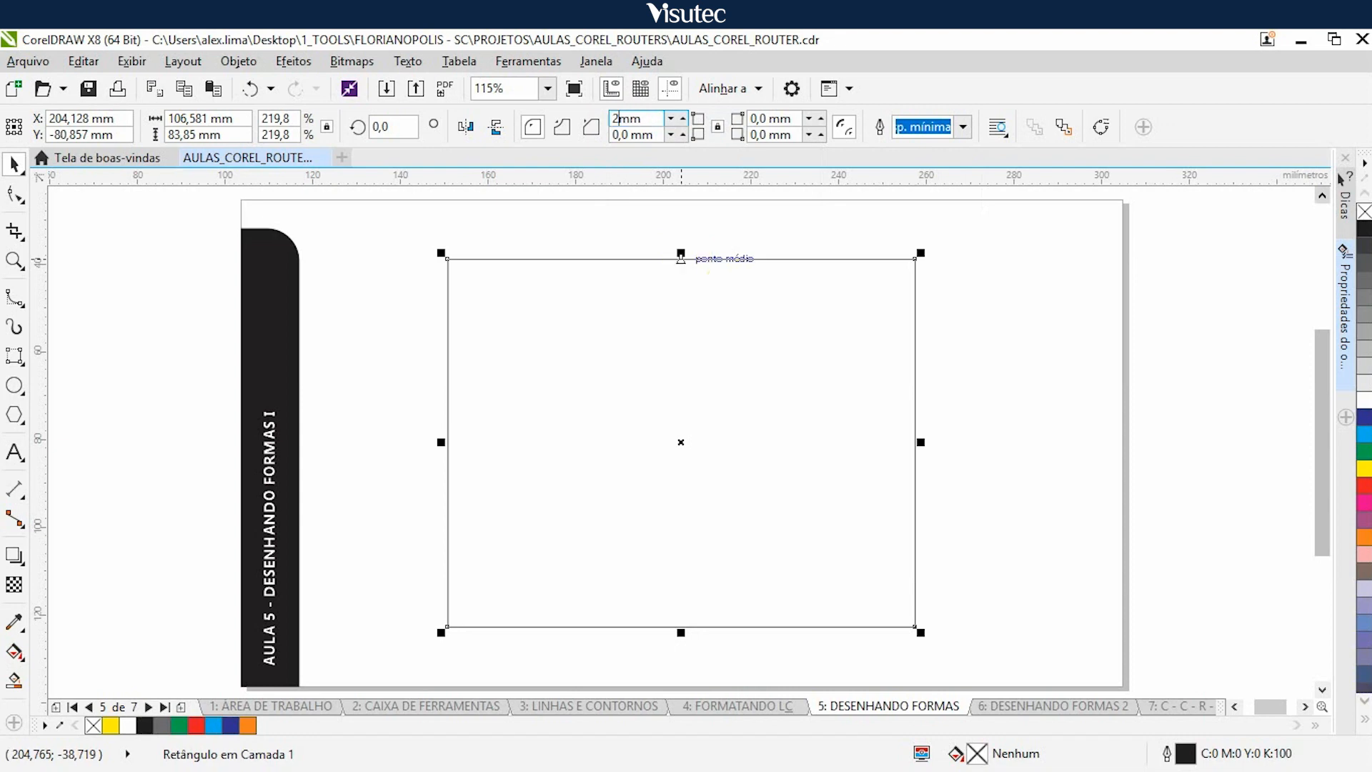
key("Tab")
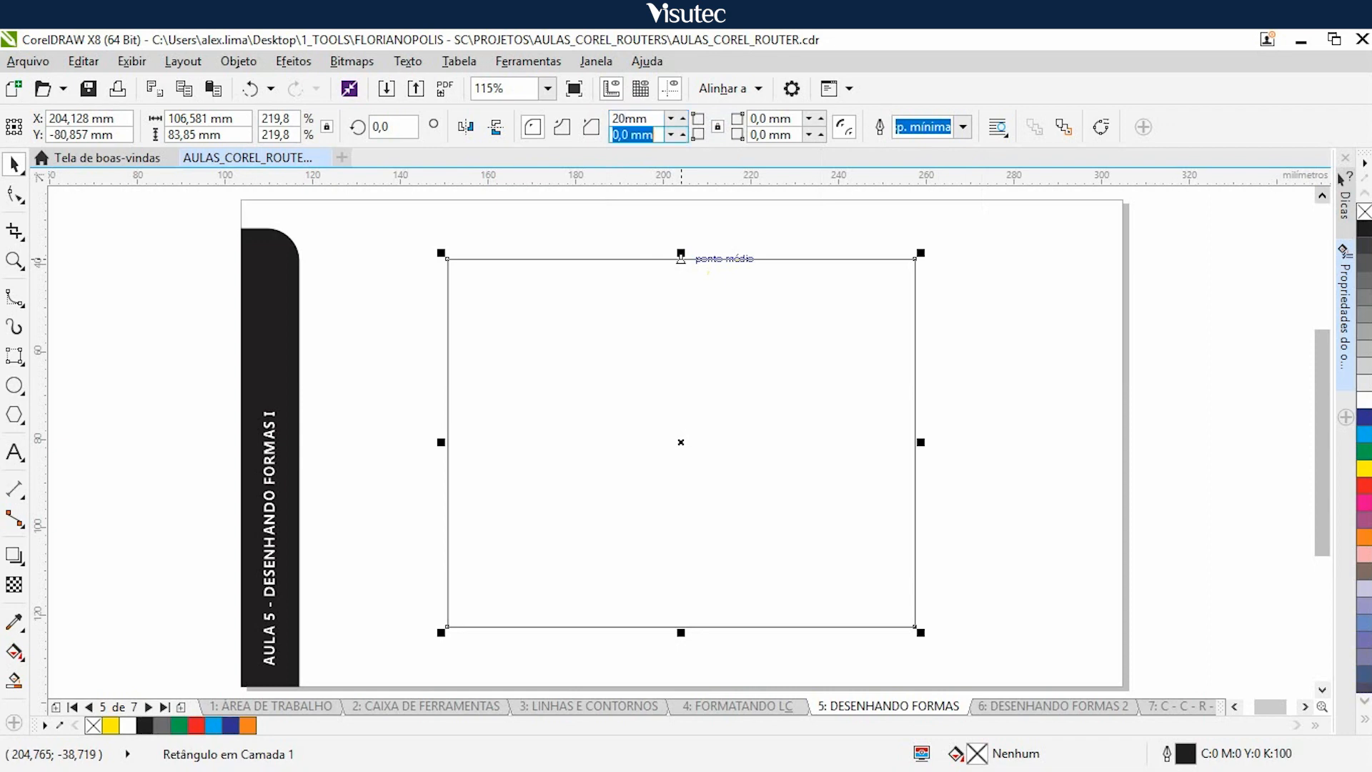
left_click(683, 257)
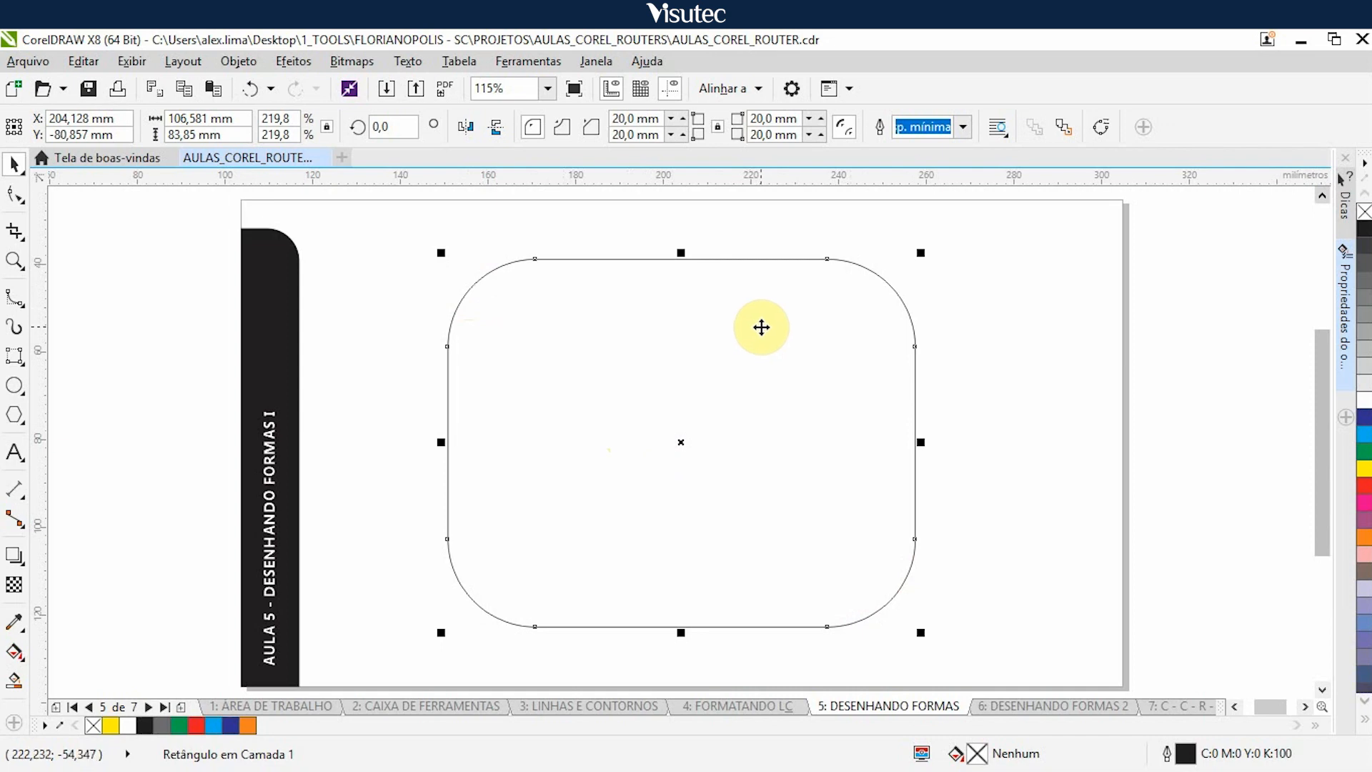
key("ctrl+z")
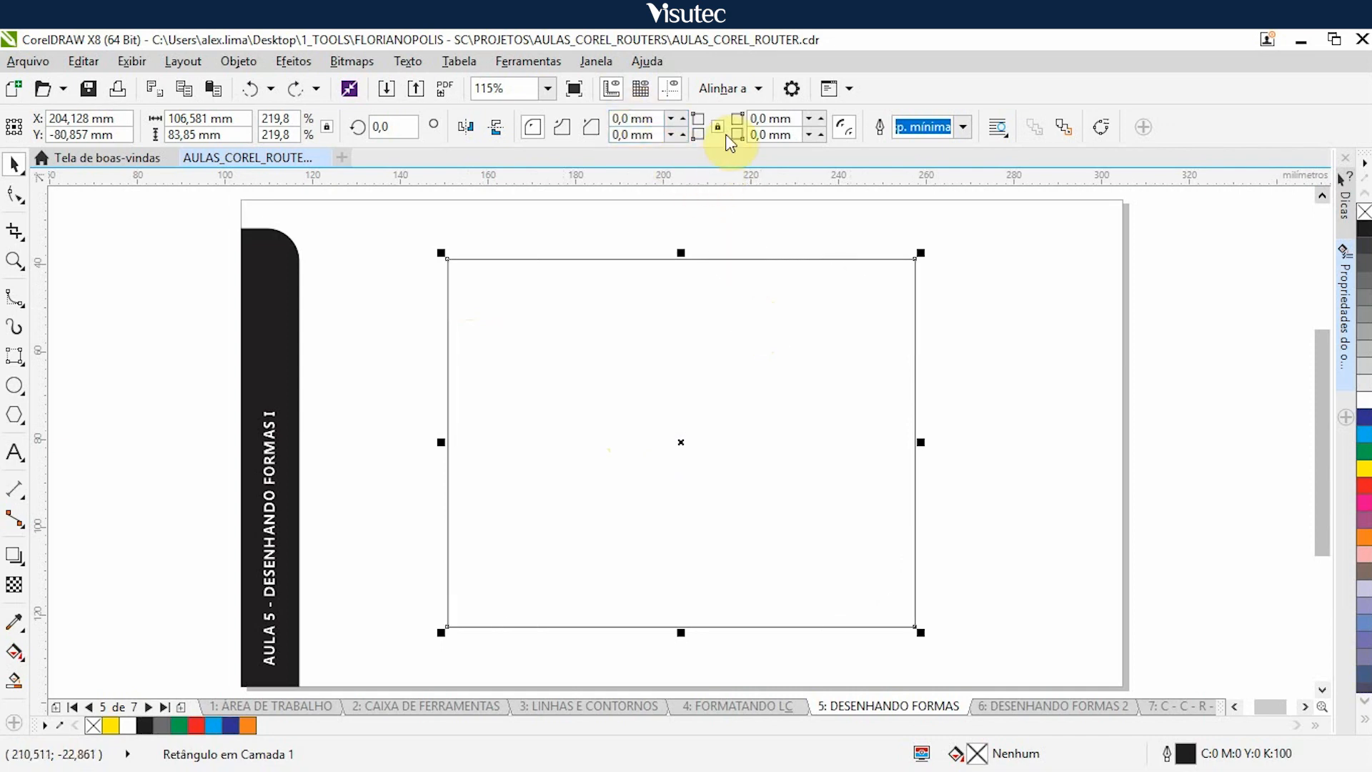
Step: Unlink the rectangle's corners and round only the top-left and bottom-right ones with a 20 mm radius
left_click(719, 129)
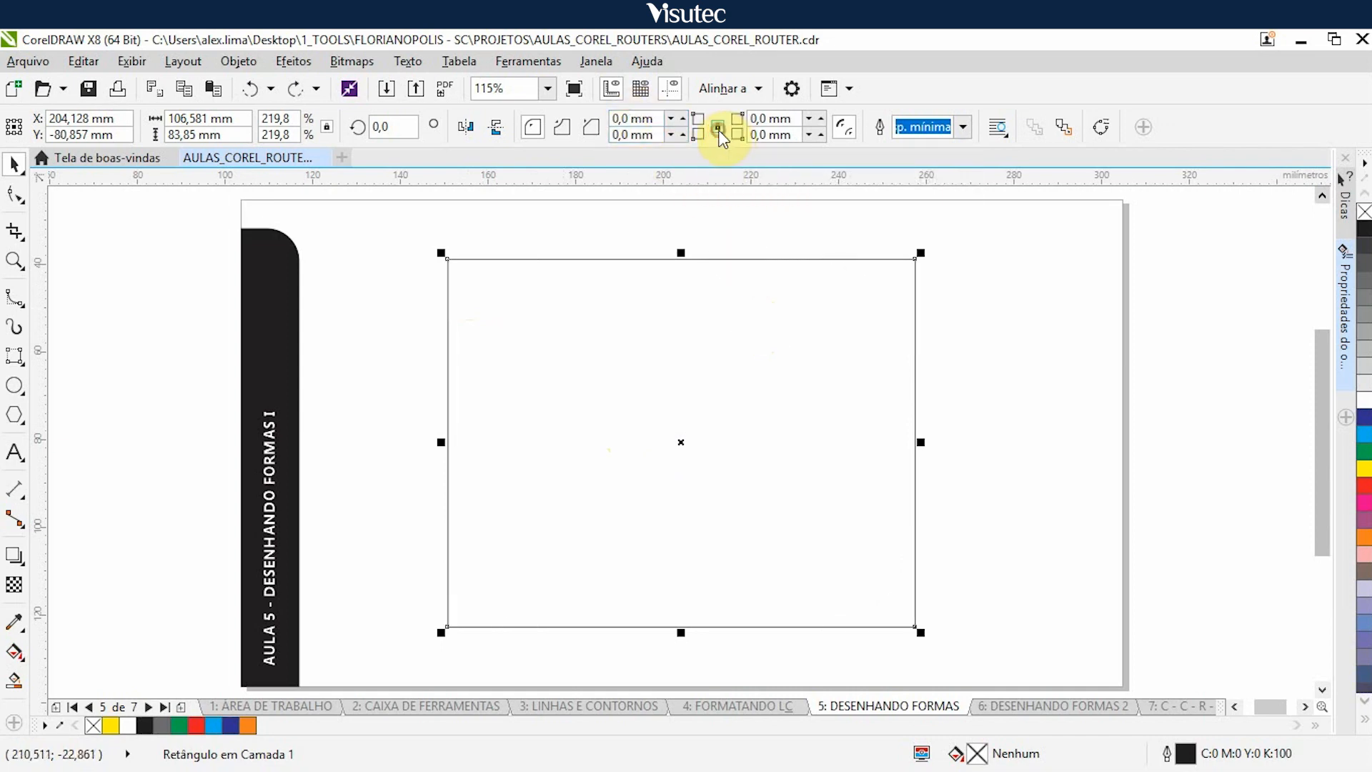
double_click(619, 119)
type("20")
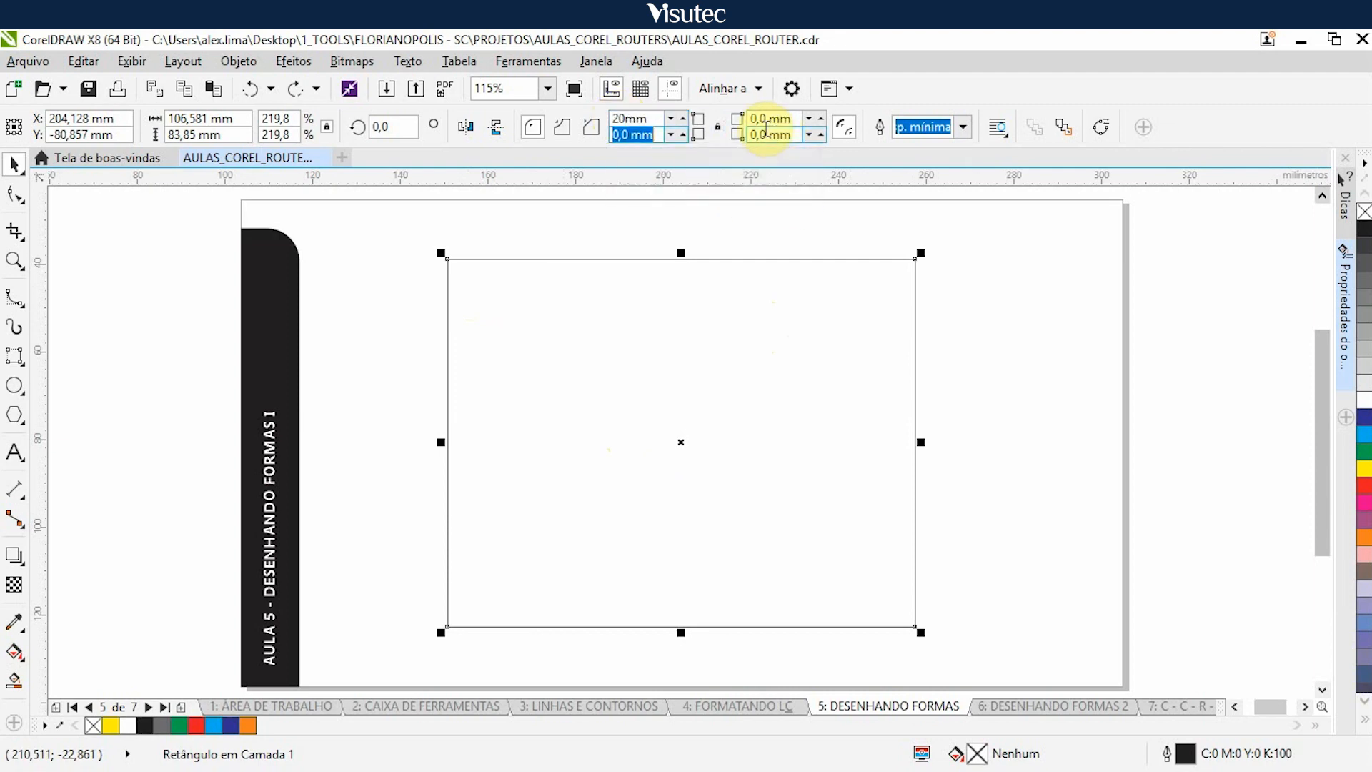
double_click(768, 134)
type("20")
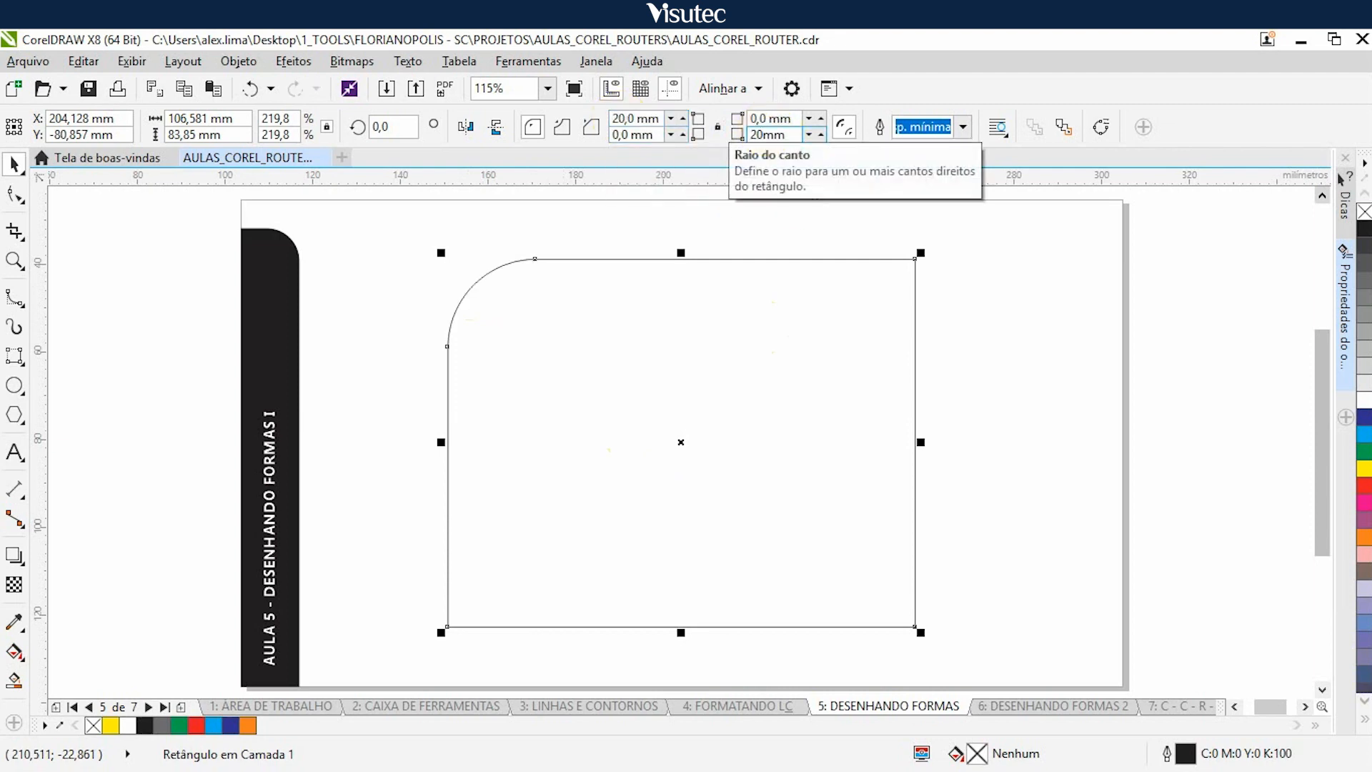
key("Return")
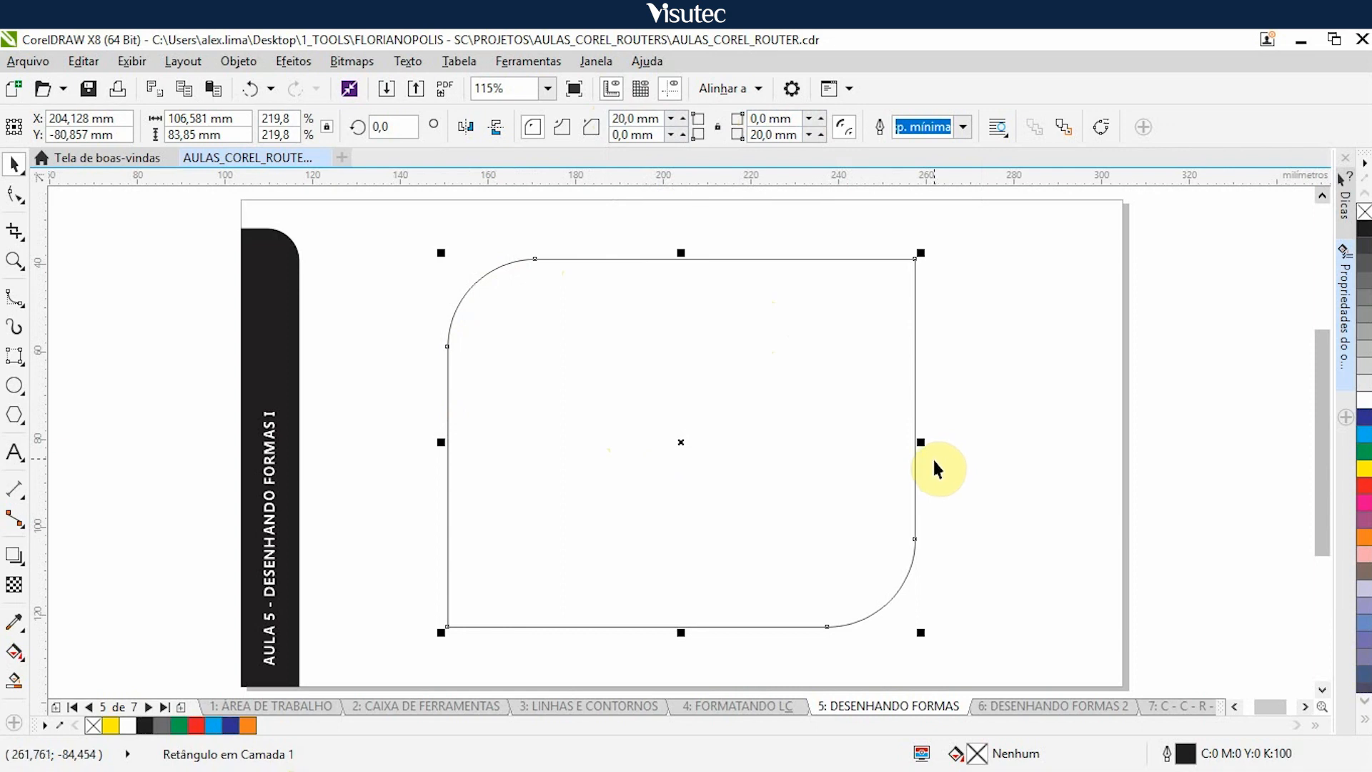
Step: Change the rectangle's corner style to scalloped and set the bottom-left corner's radius to 5 mm
left_click(562, 127)
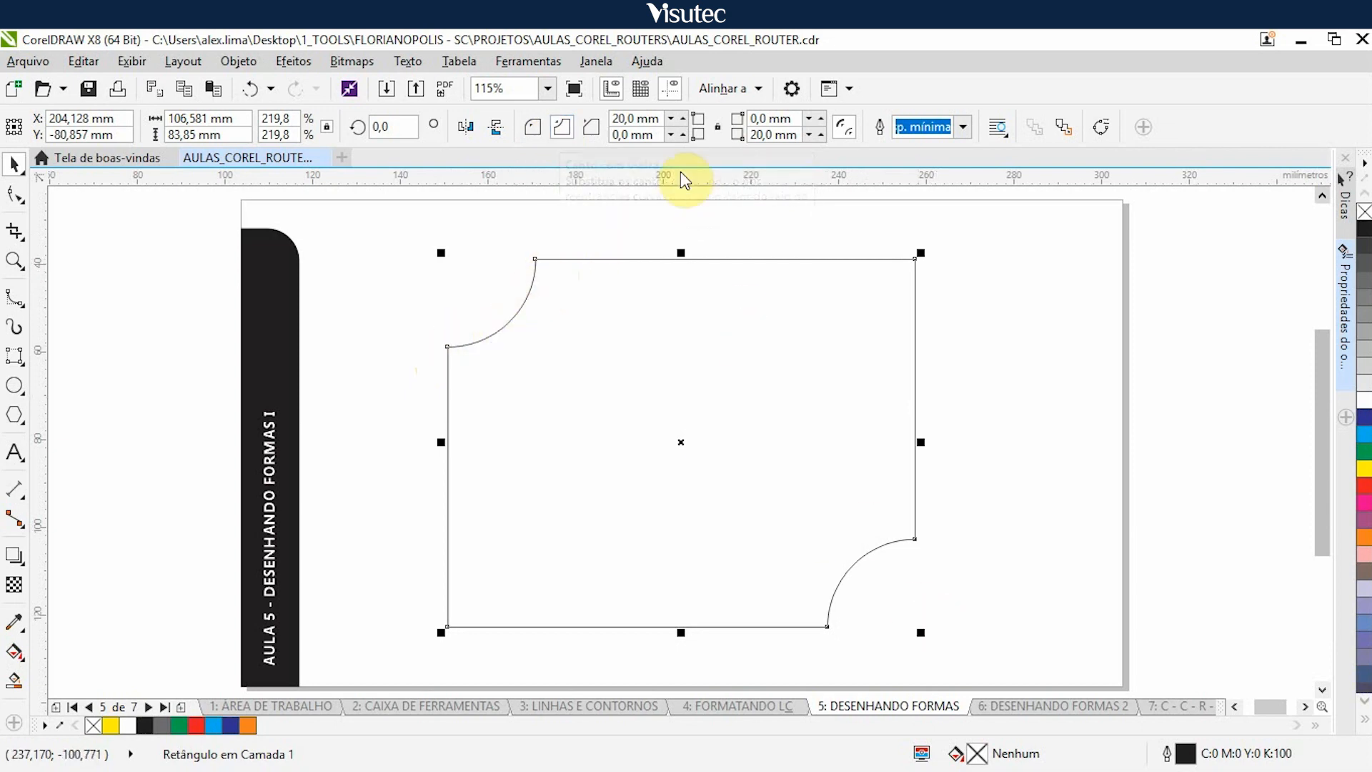
double_click(623, 135)
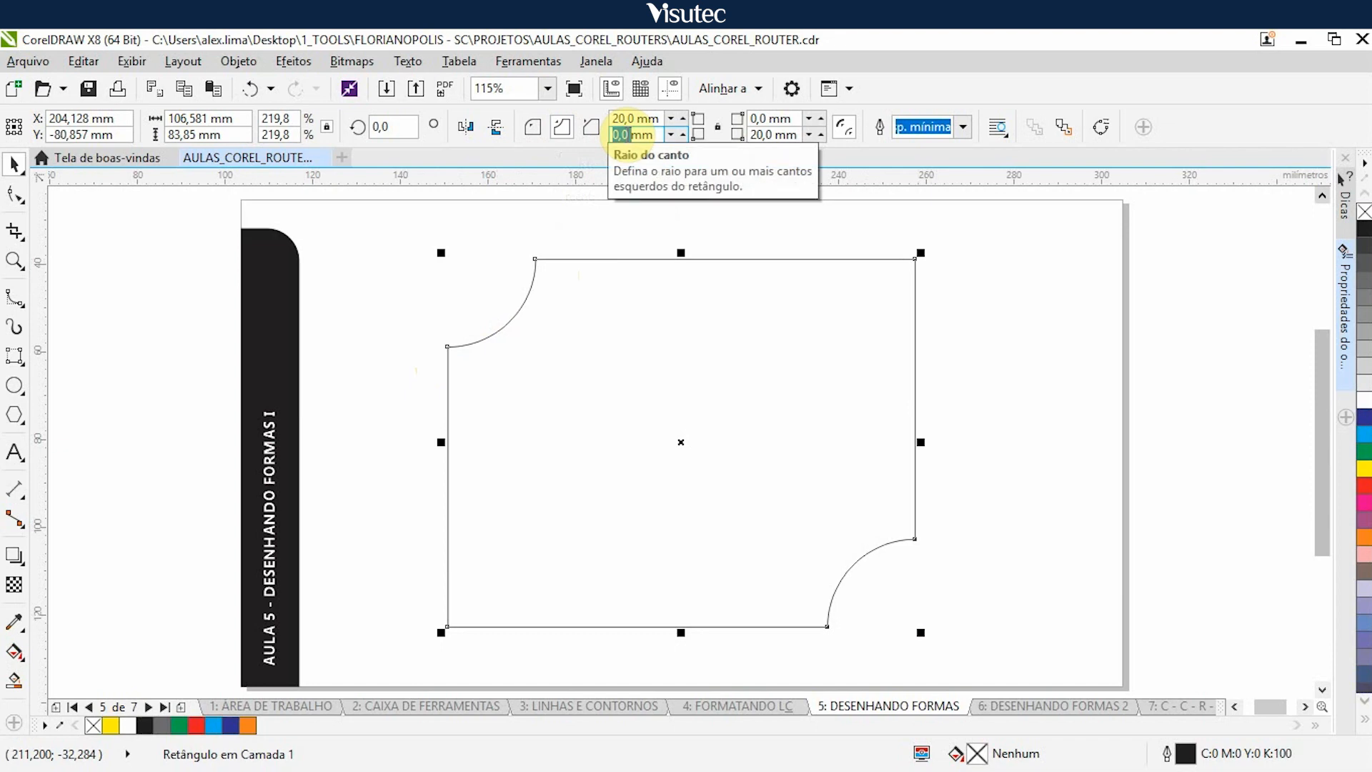
type("5")
key("Return")
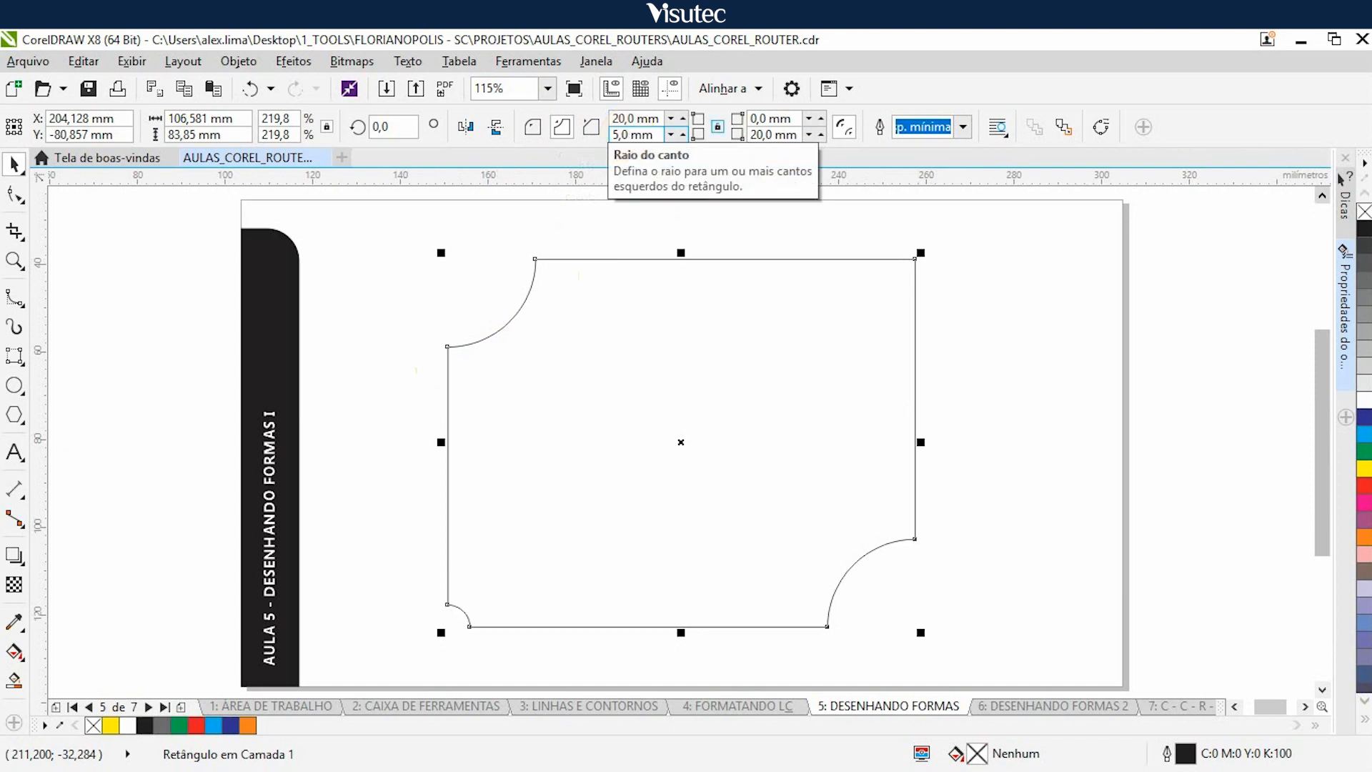
Step: Set the scalloped rectangle's top-right corner radius to 30 mm
double_click(759, 119)
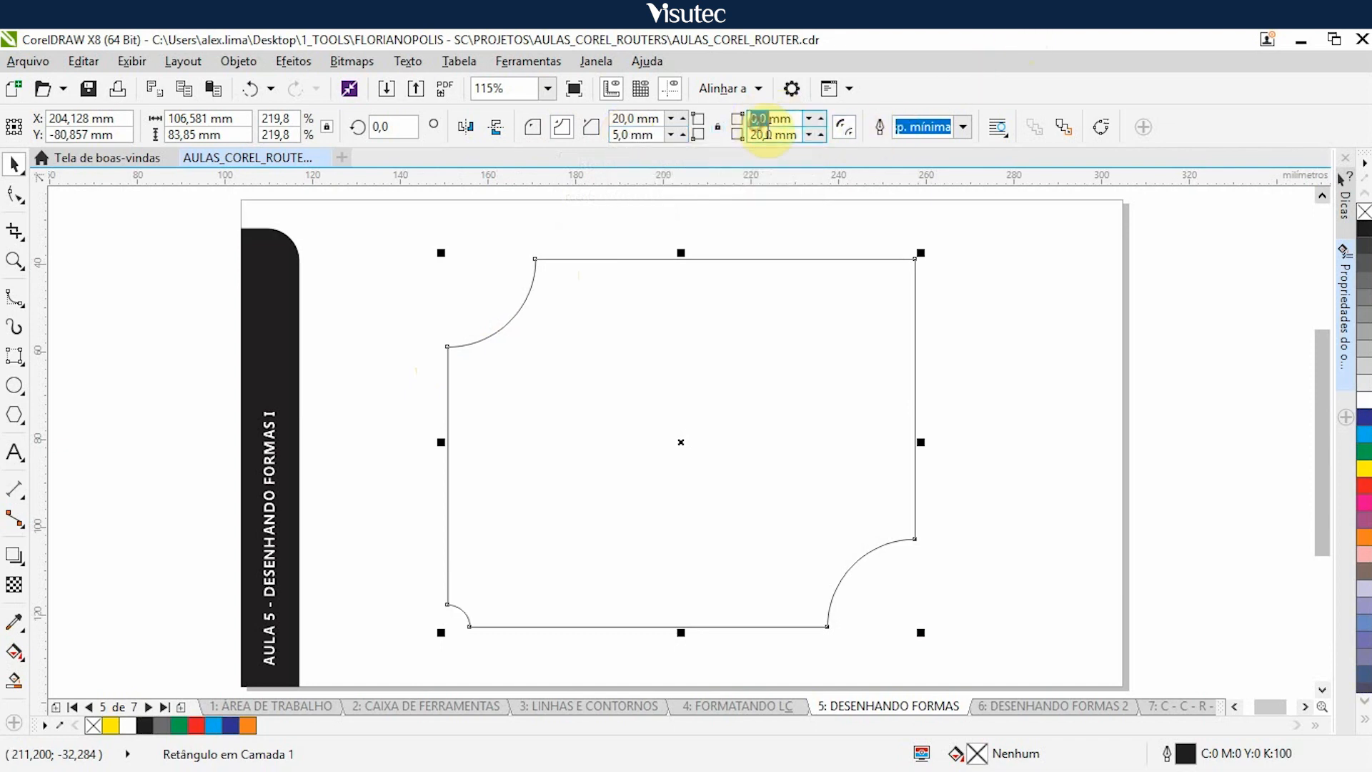
type("30")
key("Return")
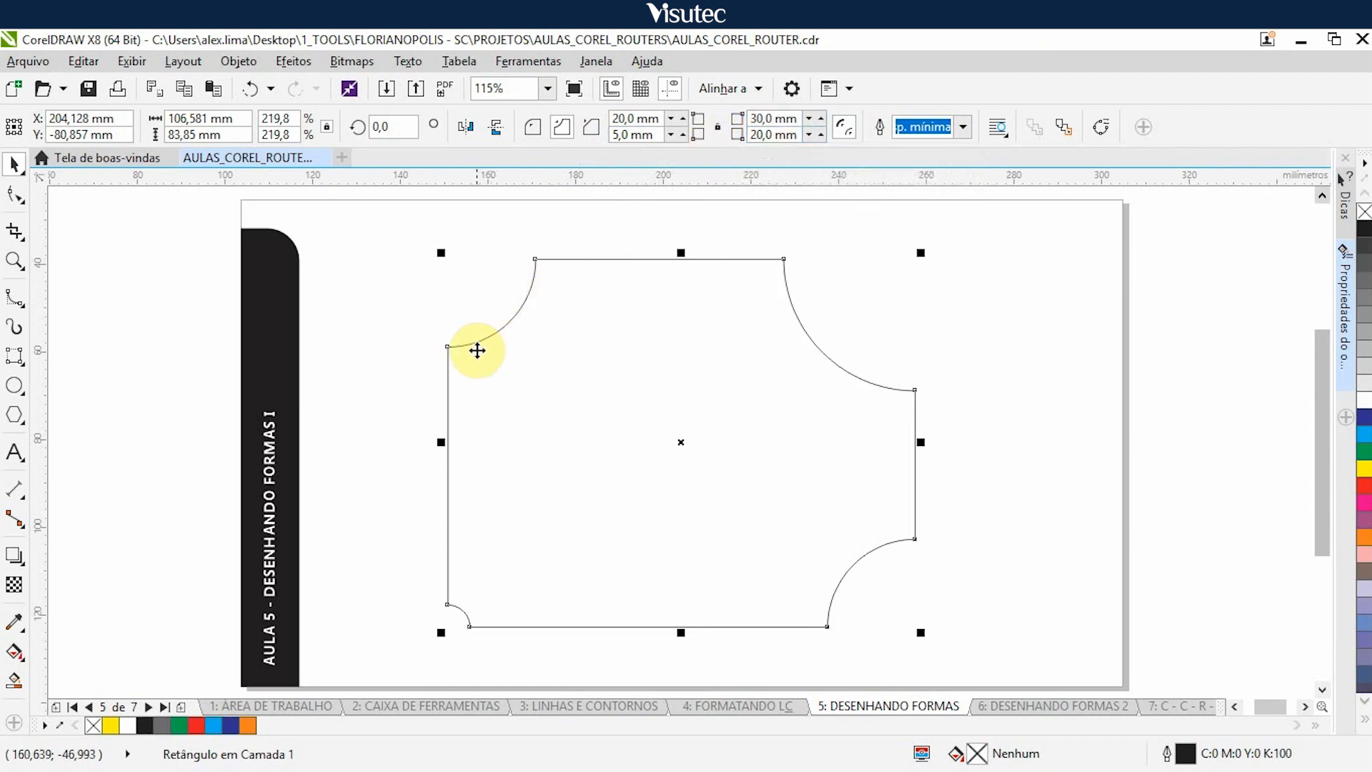
Step: Link the rectangle's corners again and set the top-left corner's radius to 15 mm, and undo the corner changes
left_click(718, 129)
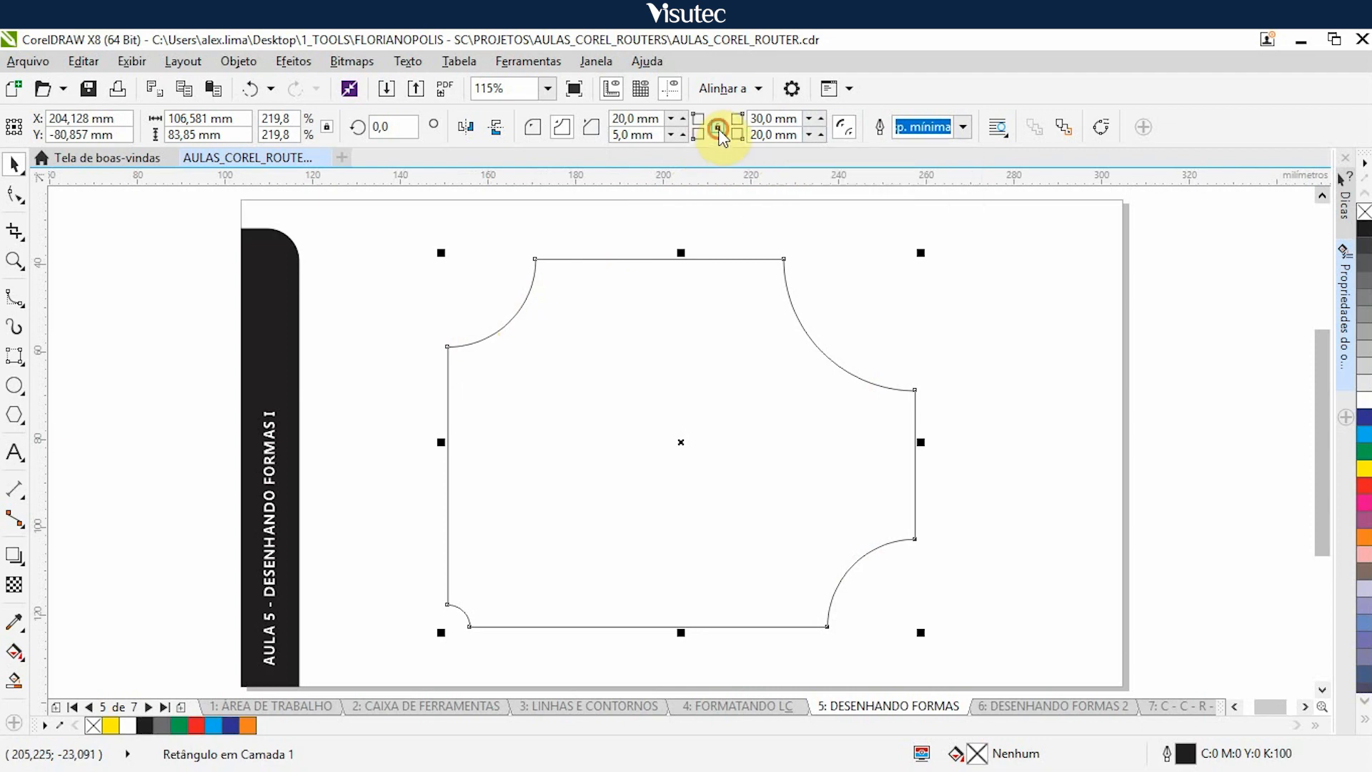
double_click(619, 118)
type("15mm")
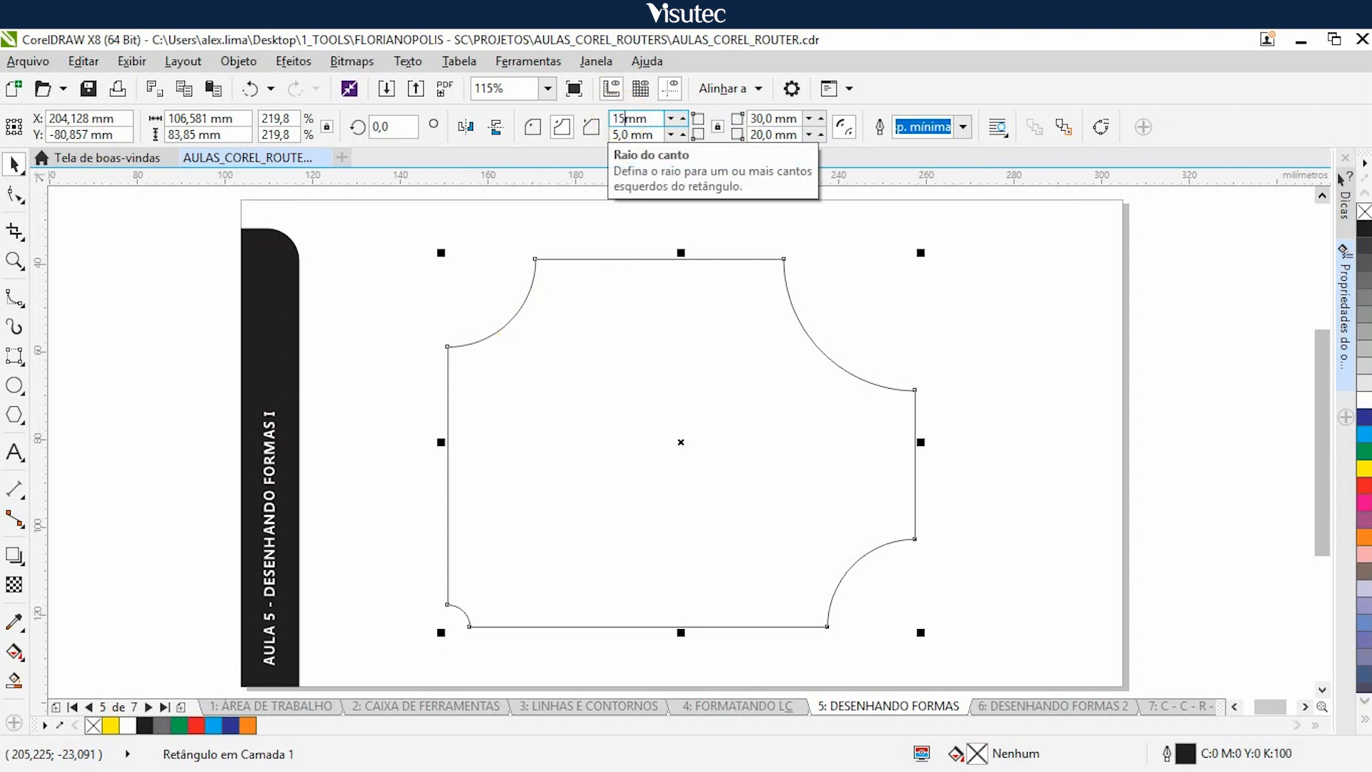
key("Tab")
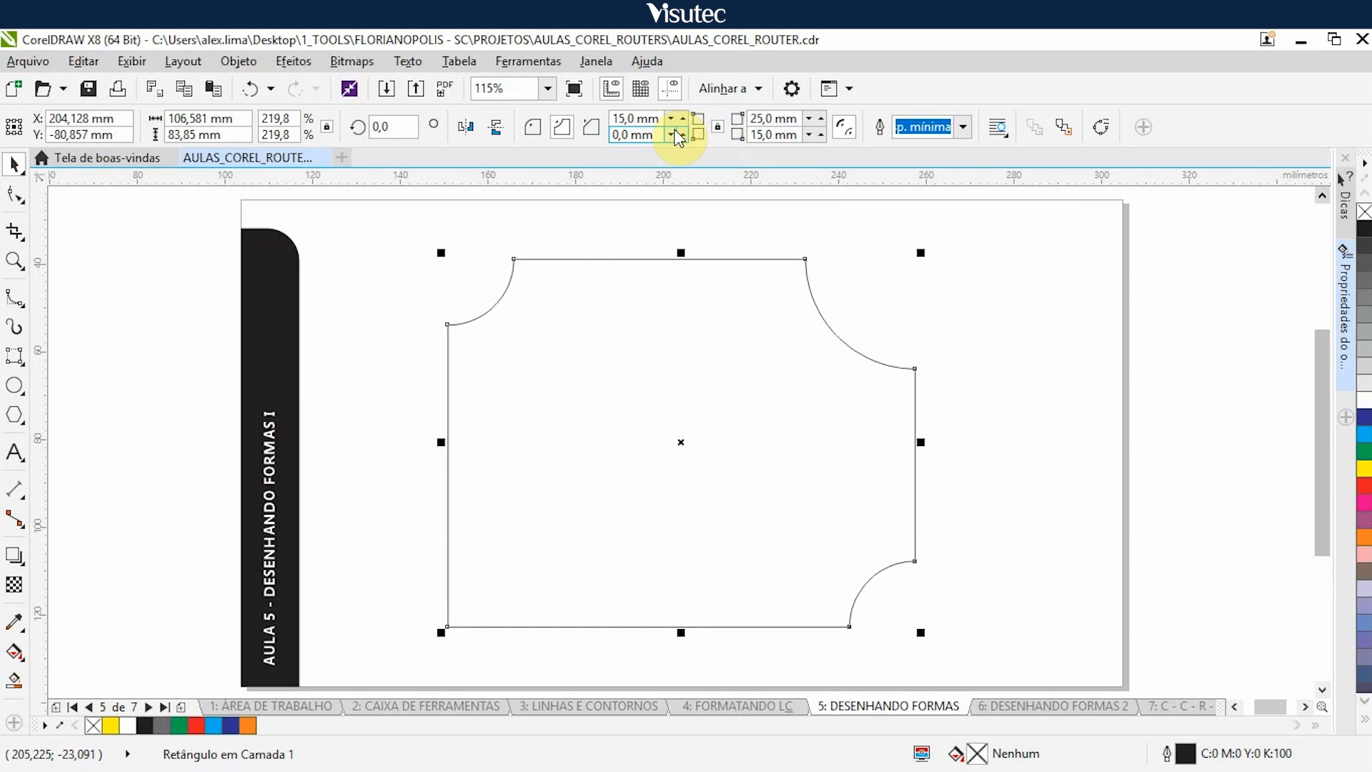
key("ctrl+z")
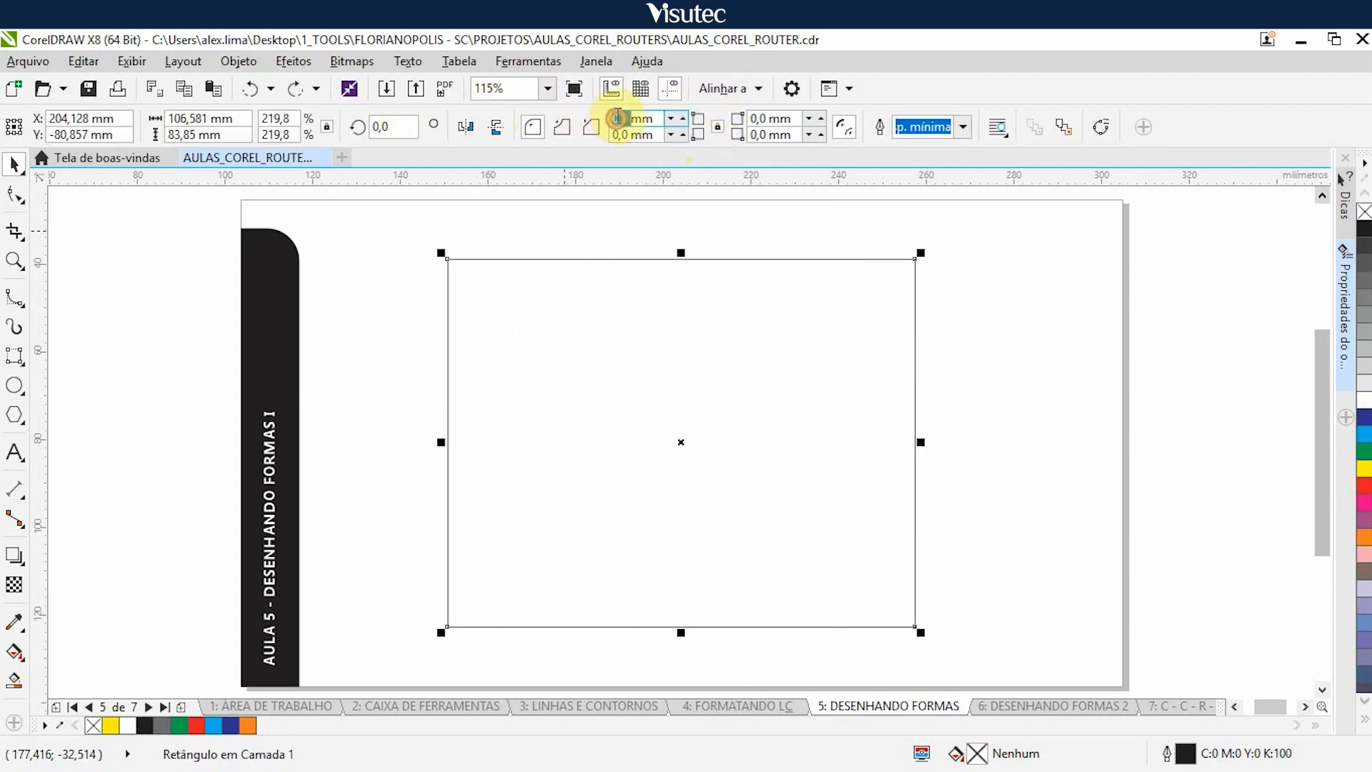
Step: Give all four corners of the rectangle a 15 mm scalloped radius, and switch the corner style to chamfered
left_click(562, 126)
double_click(621, 117)
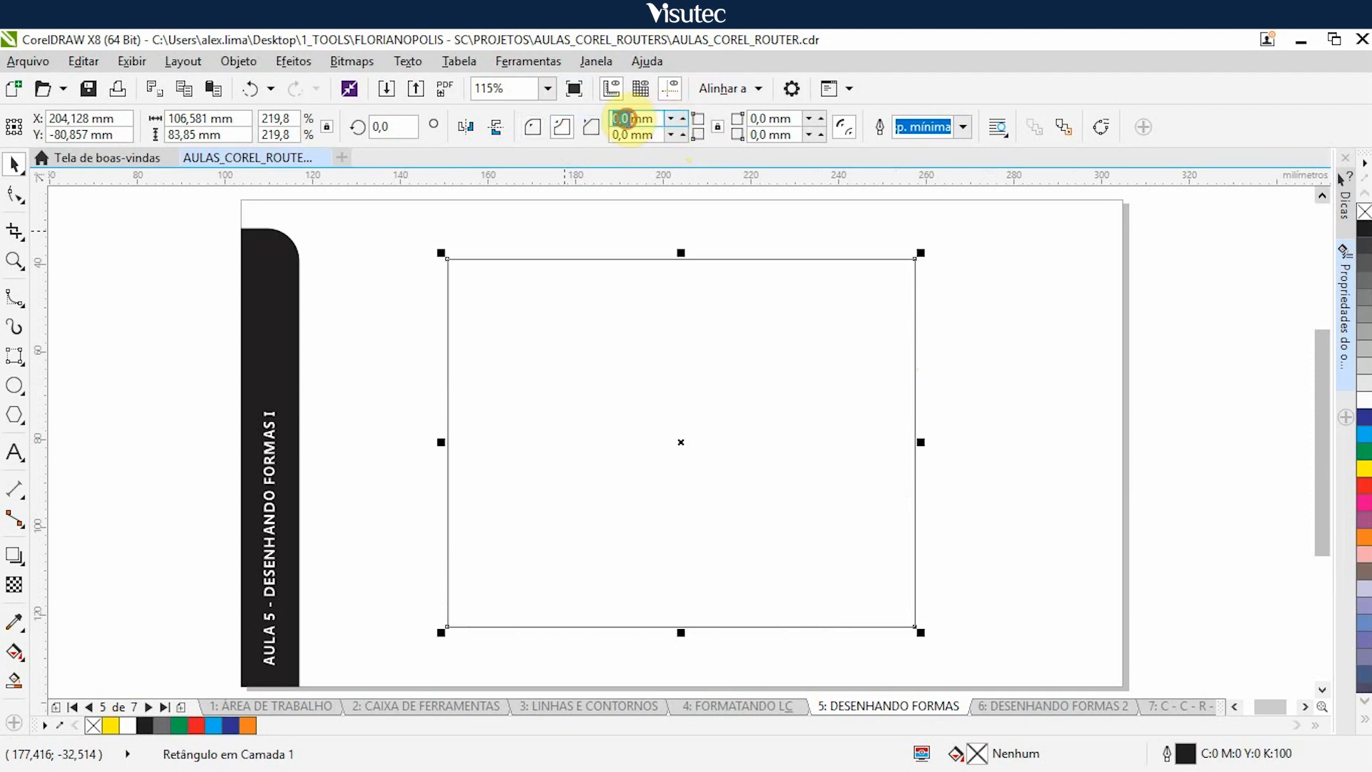
type("15mm")
key("Tab")
key("Return")
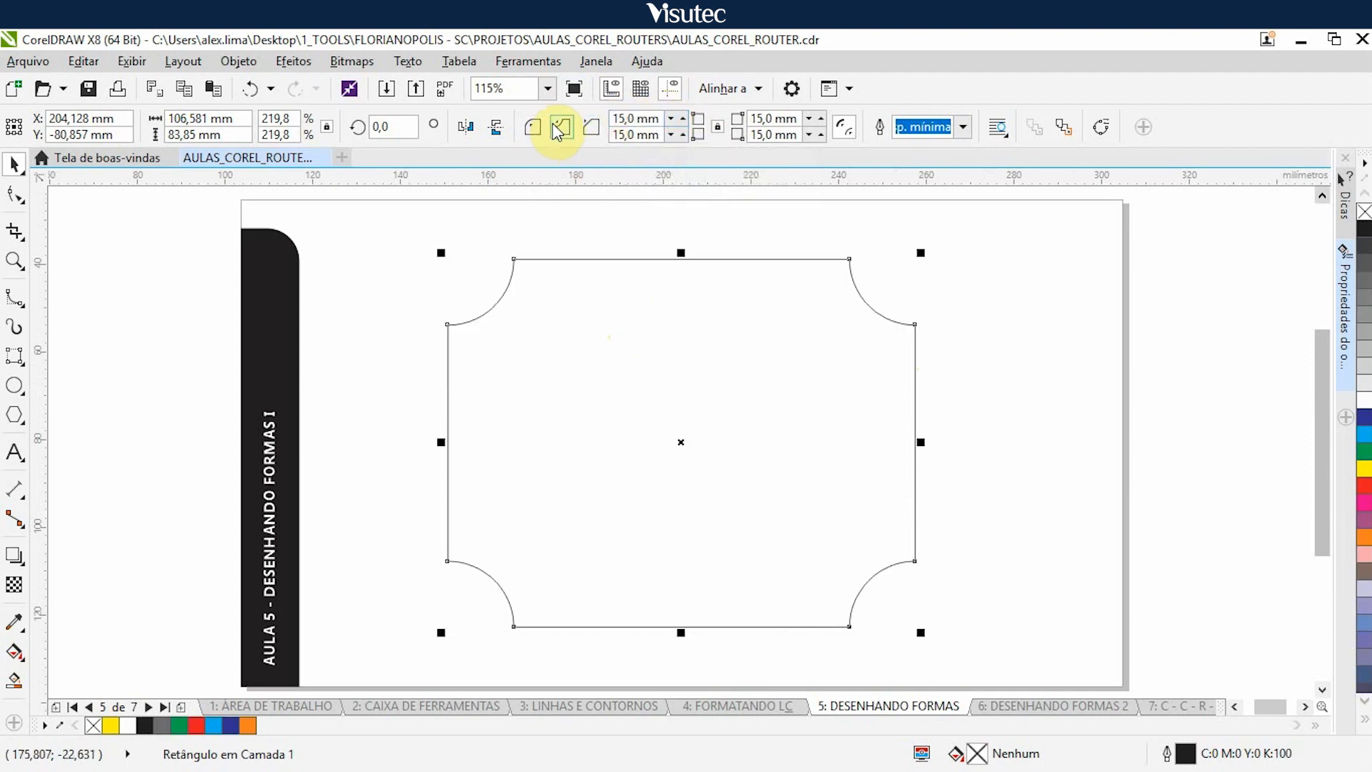
left_click(590, 133)
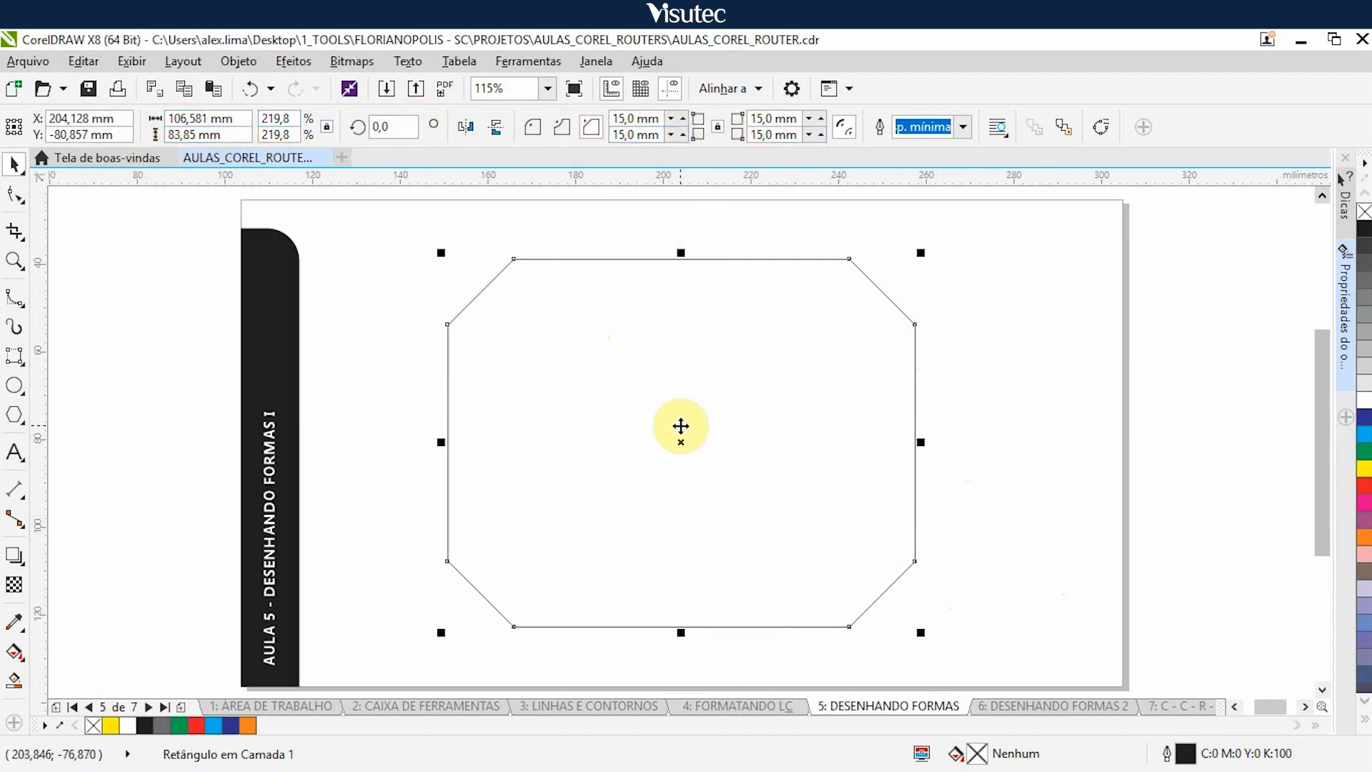
Step: Delete the chamfered rectangle and draw a square about 63 × 63 mm with the Rectangle tool beside the black title strip
key("Delete")
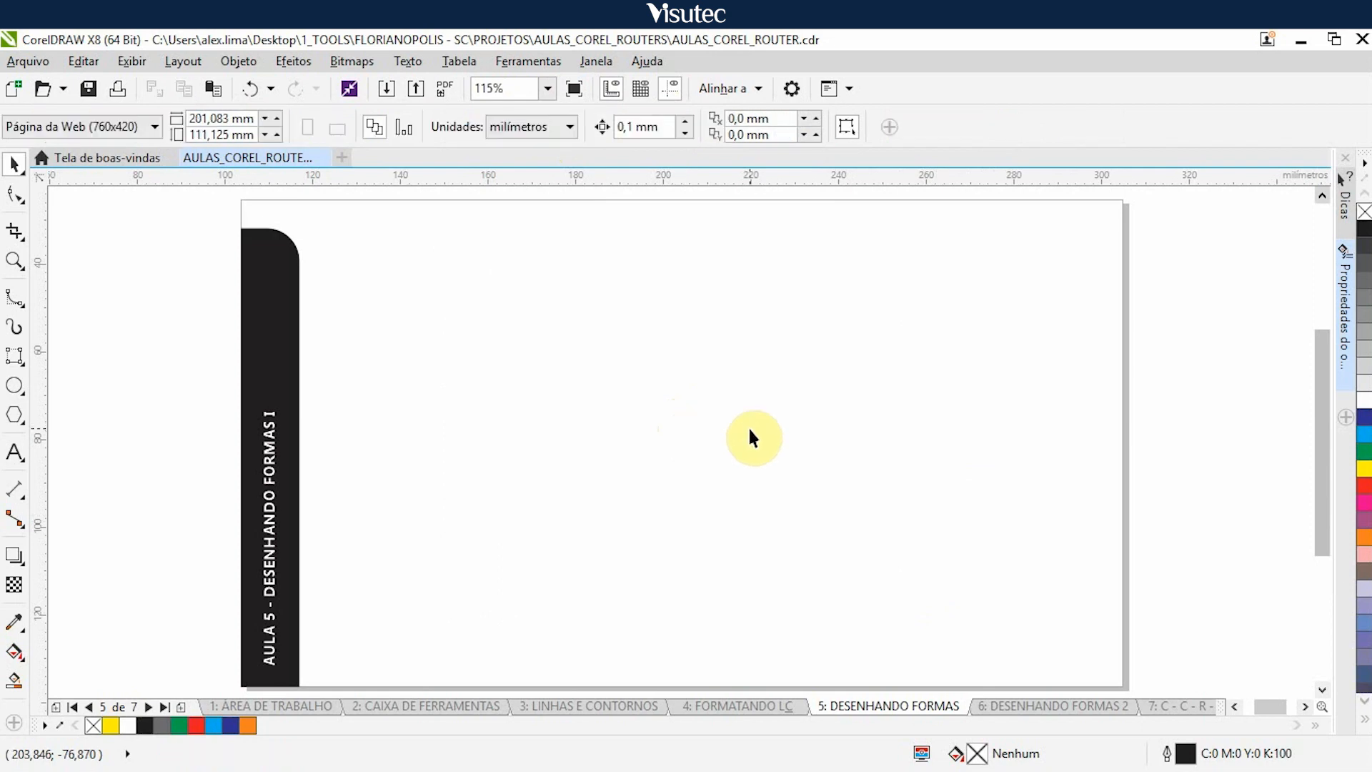
left_click(14, 355)
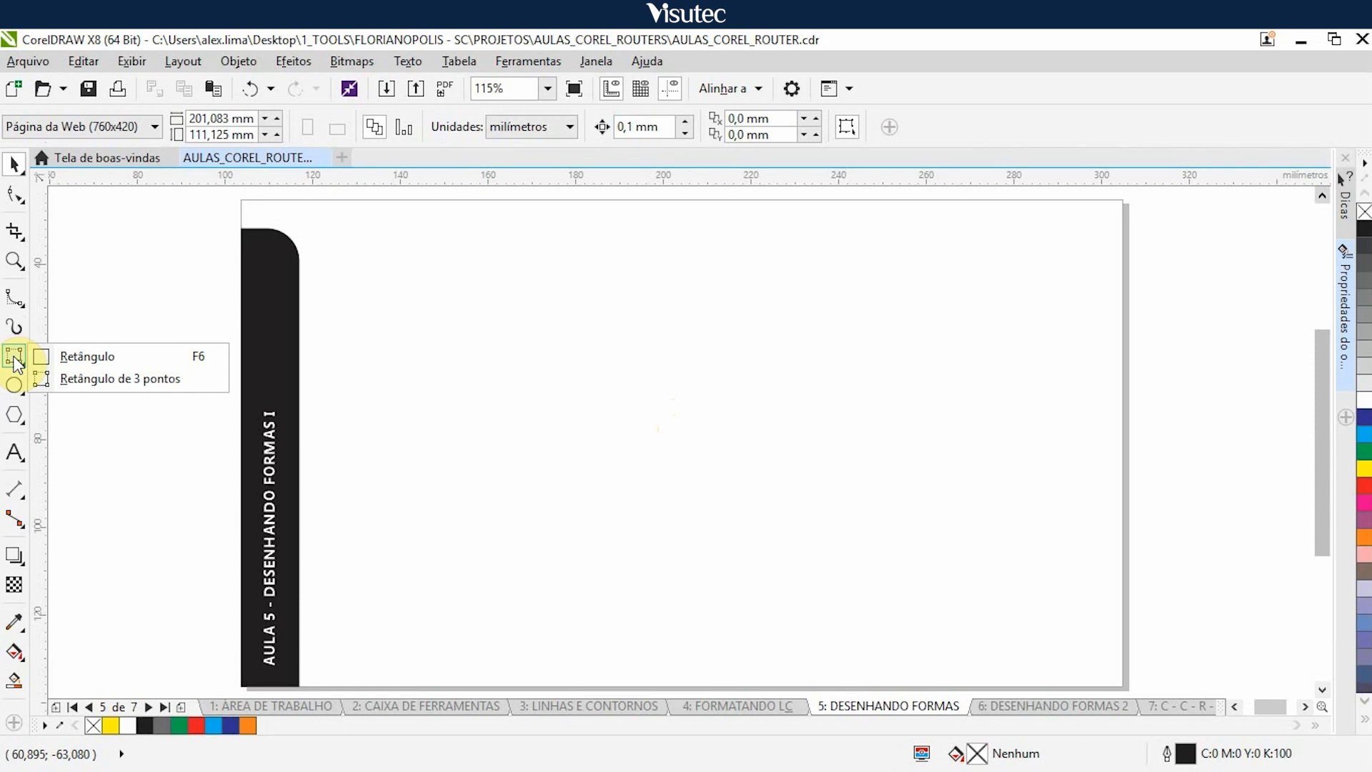
left_click(63, 355)
left_click(14, 355)
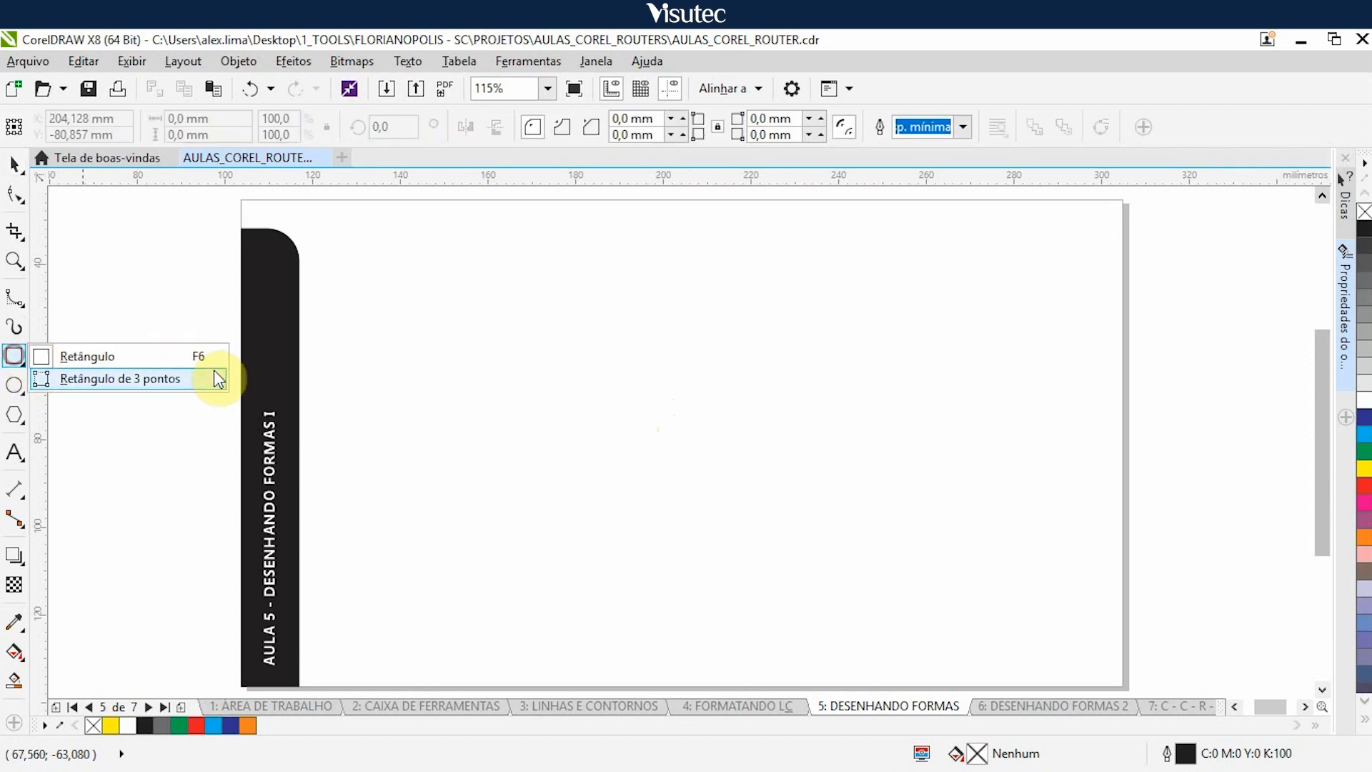
left_click(143, 356)
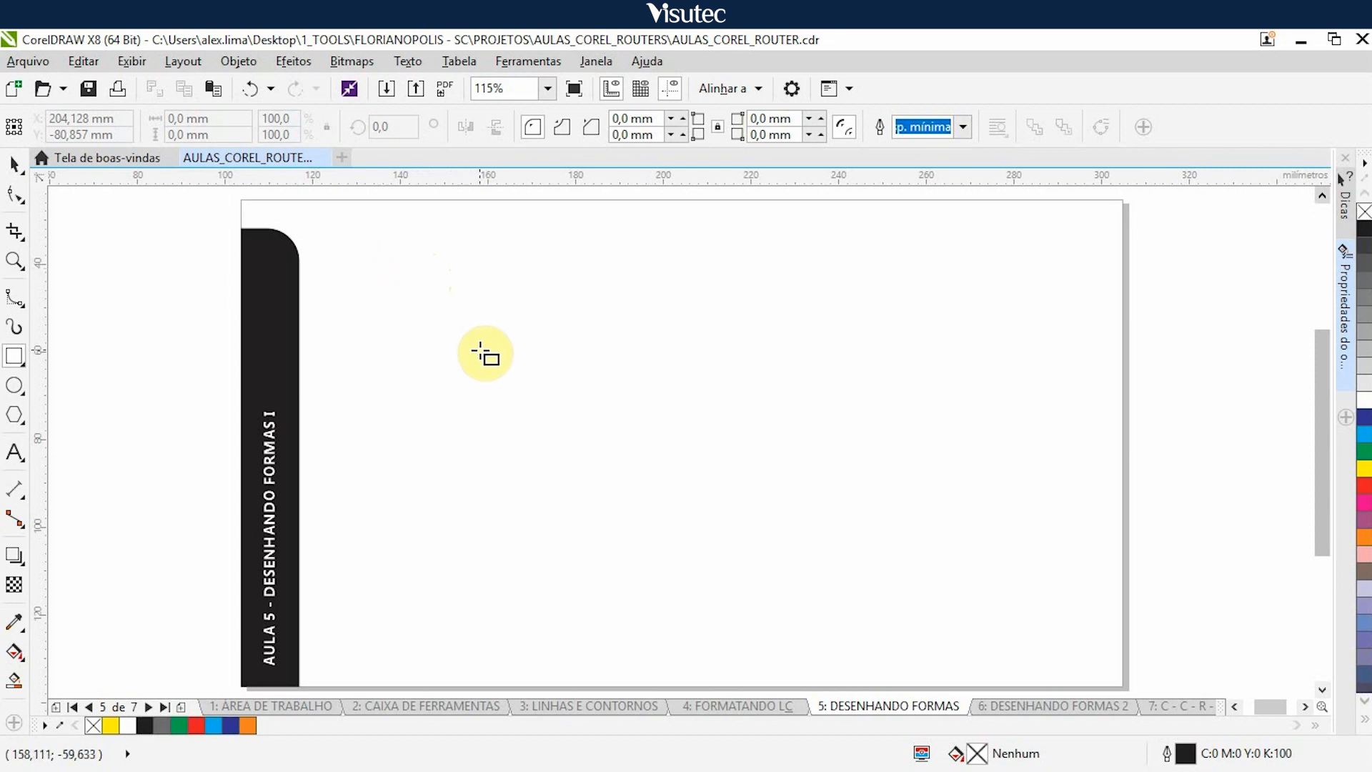
key("ctrl")
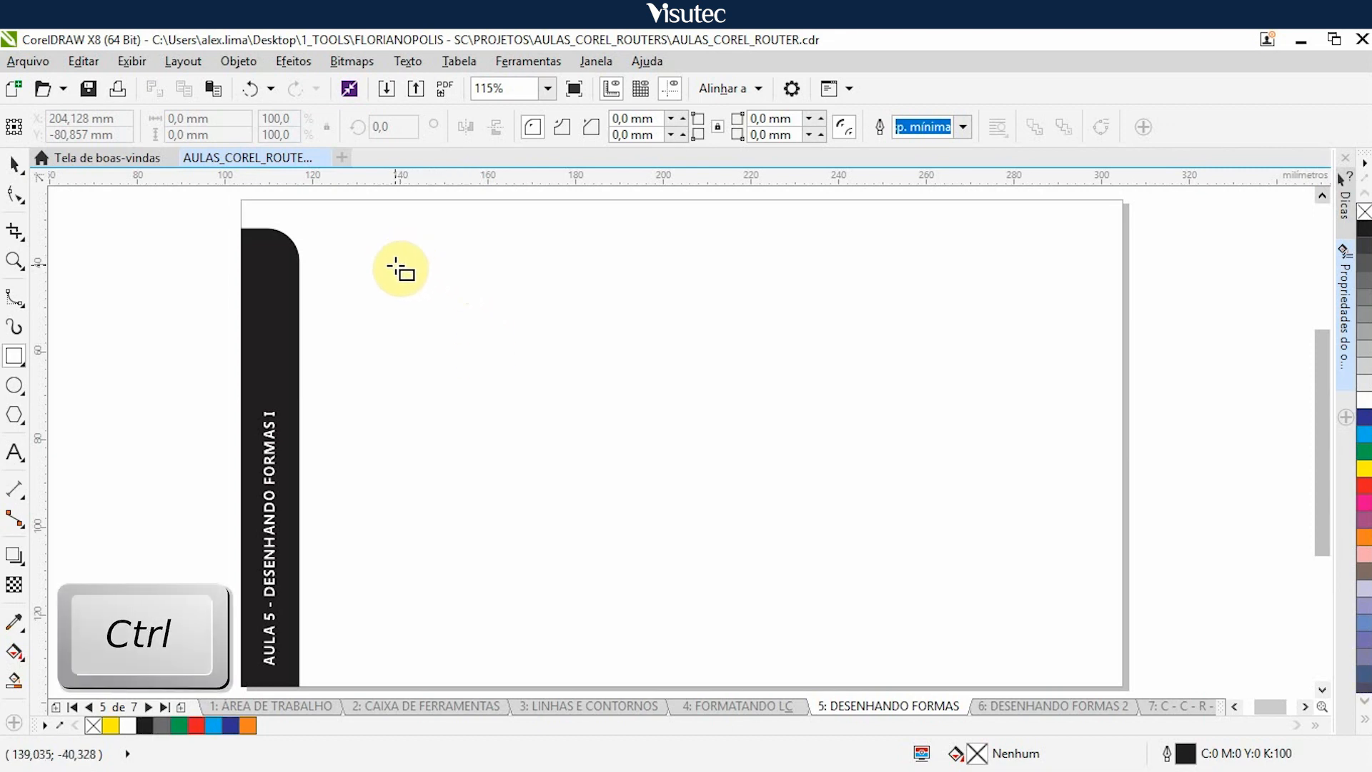
left_click_drag(396, 265, 600, 469)
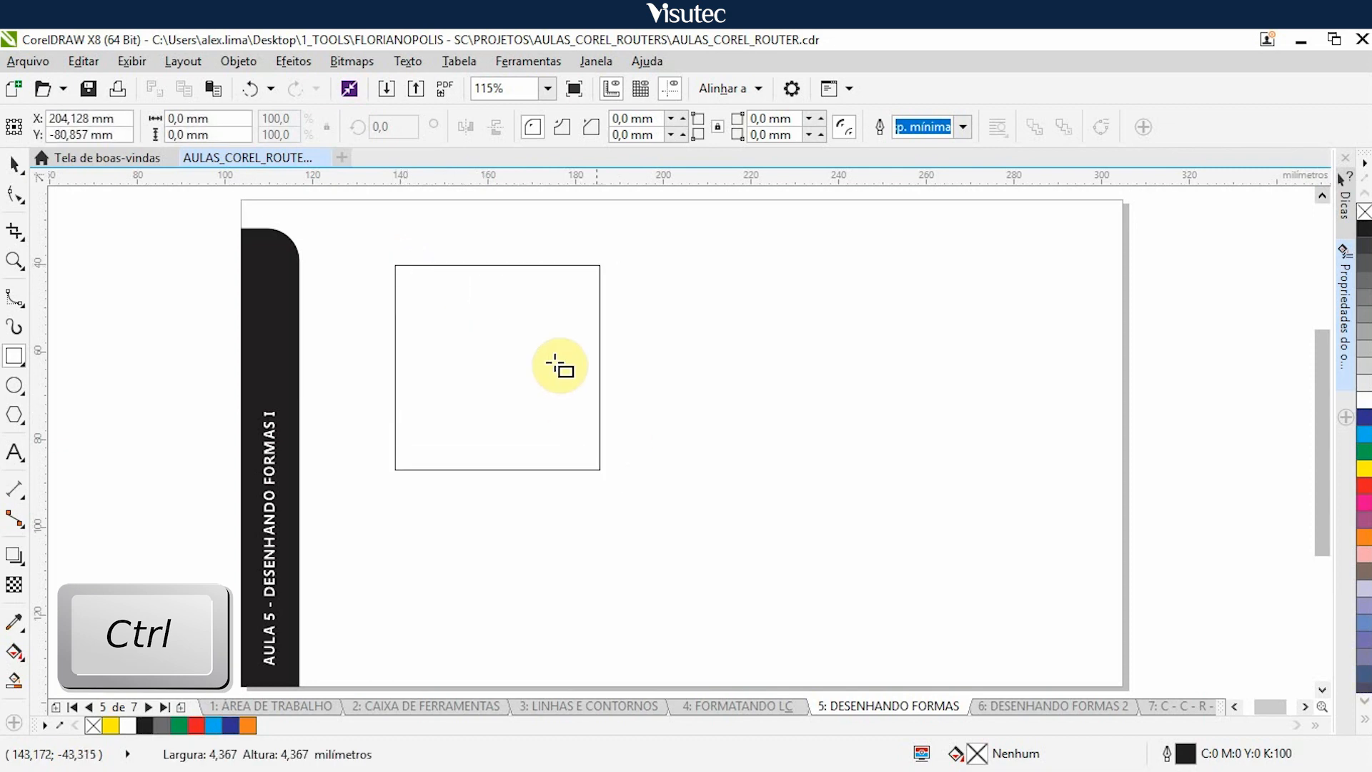
left_click_drag(555, 366, 672, 525)
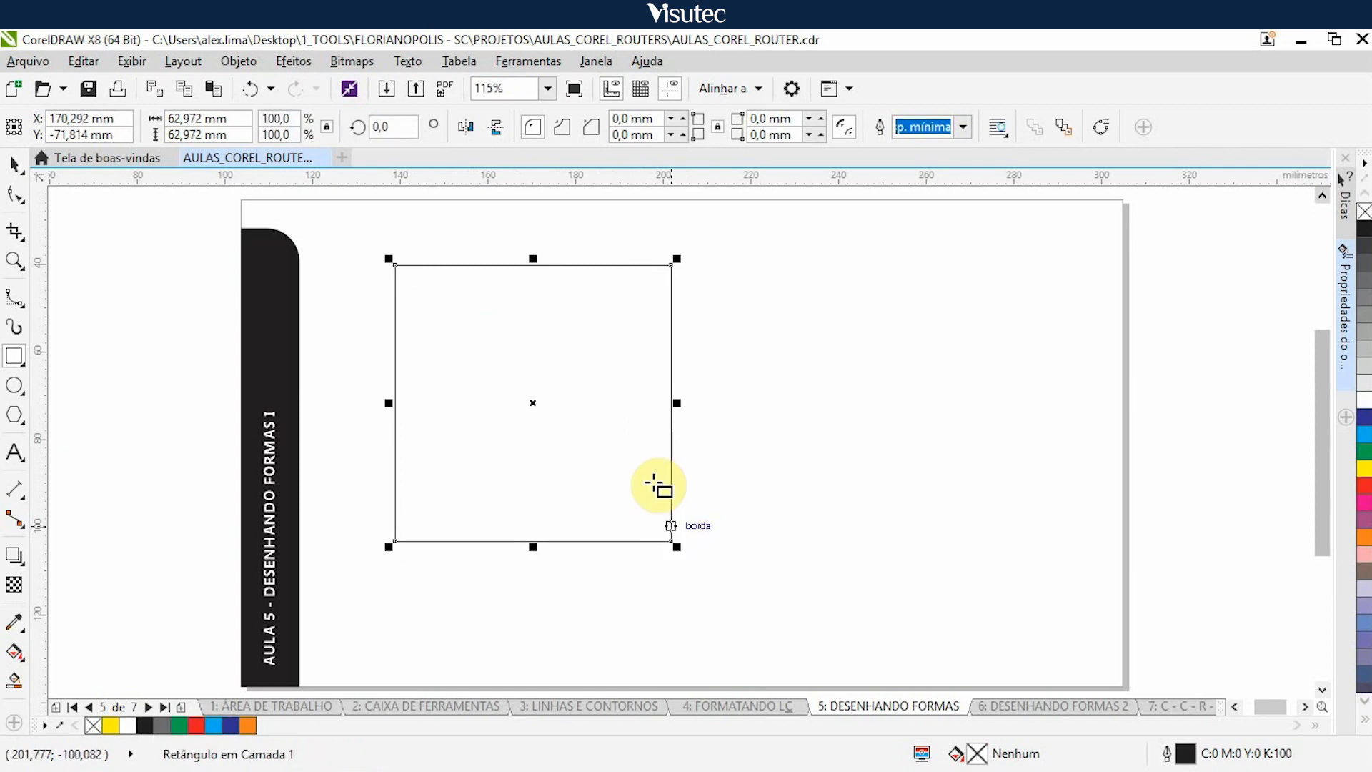
left_click(200, 135)
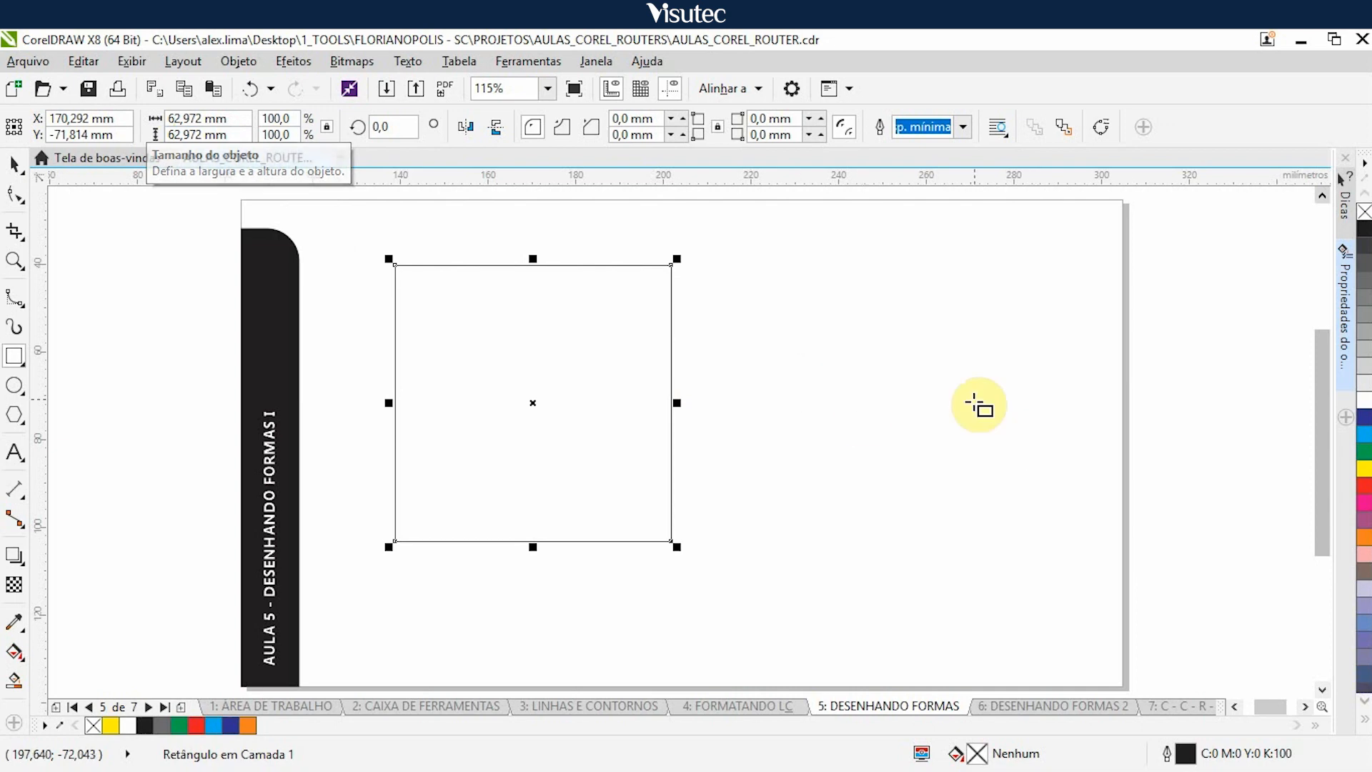
Step: Draw a rectangle about 22 × 15 mm and, below it, a square about 38 × 38 mm, both outward from their centres
mouse_move(905, 389)
left_mouse_down()
mouse_move(949, 450)
mouse_move(1041, 307)
mouse_move(1093, 407)
mouse_move(995, 465)
mouse_move(905, 401)
mouse_move(1016, 494)
mouse_move(978, 430)
mouse_move(922, 442)
mouse_move(953, 423)
left_mouse_up()
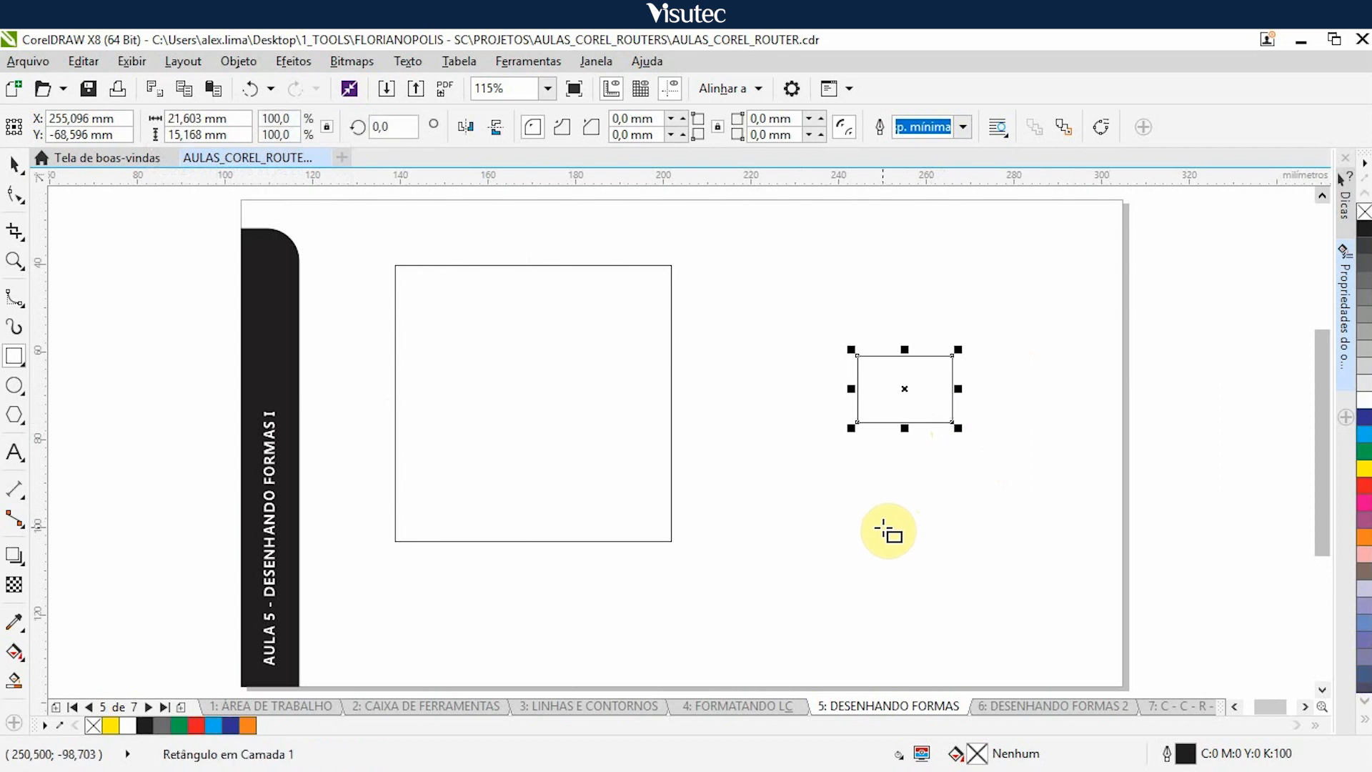
mouse_move(884, 527)
left_mouse_down()
mouse_move(996, 620)
mouse_move(920, 565)
mouse_move(965, 611)
left_mouse_up()
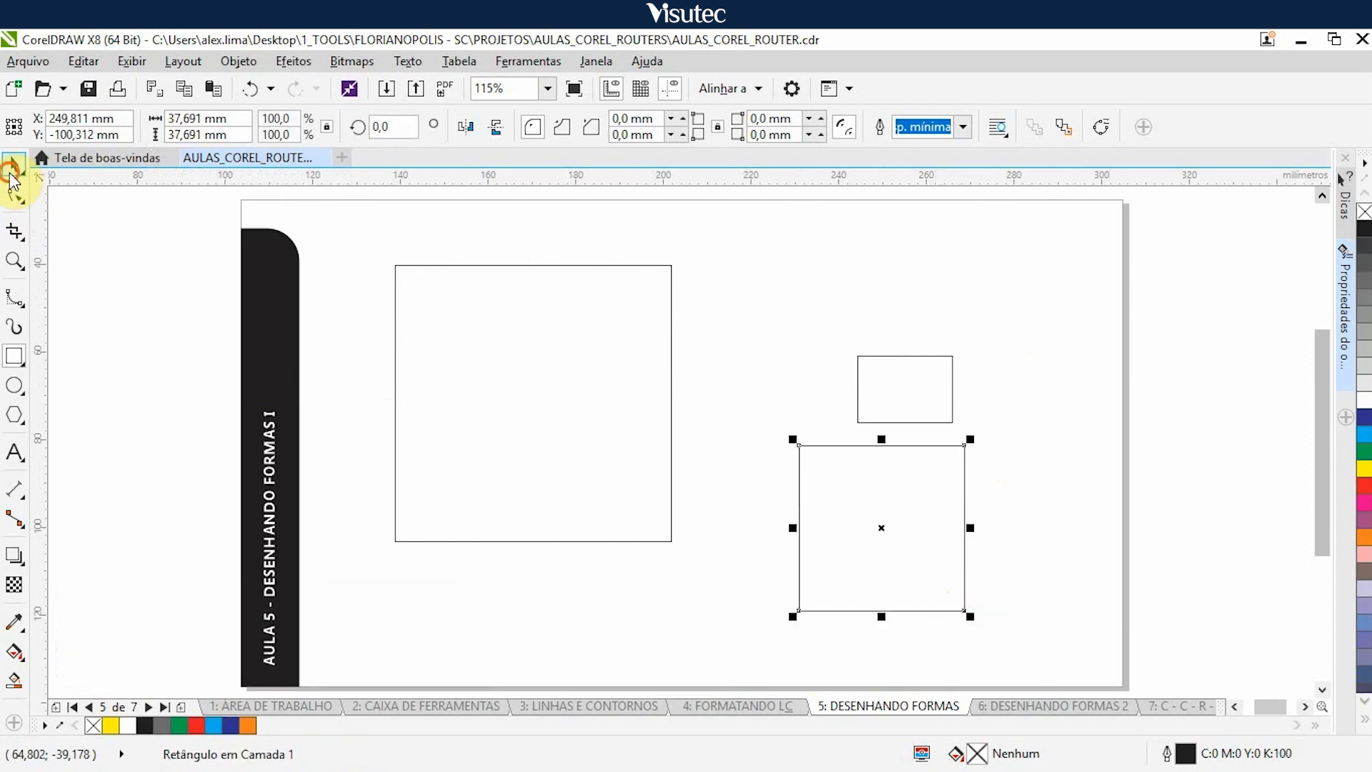
Step: Fill the large square with red, the small rectangle with yellow and the medium square with dark blue
left_click(15, 164)
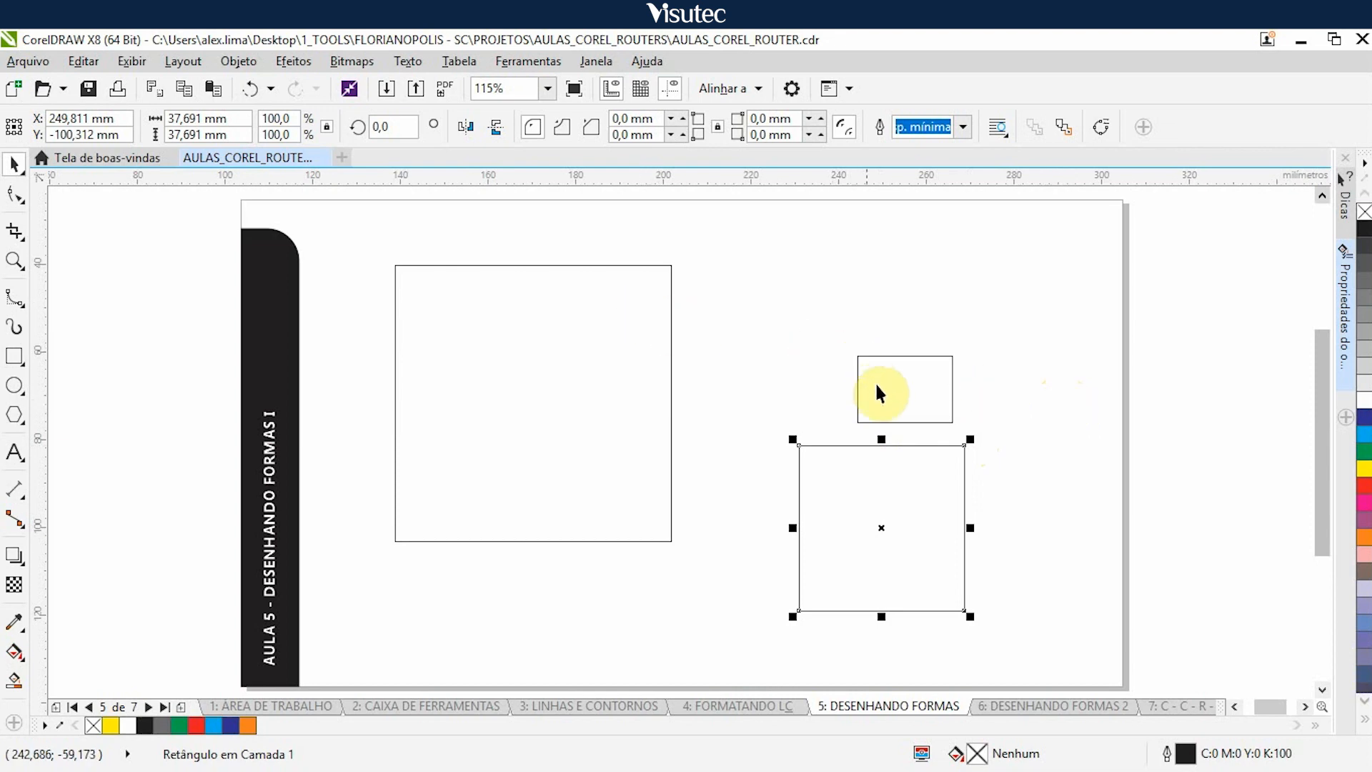
left_click(552, 367)
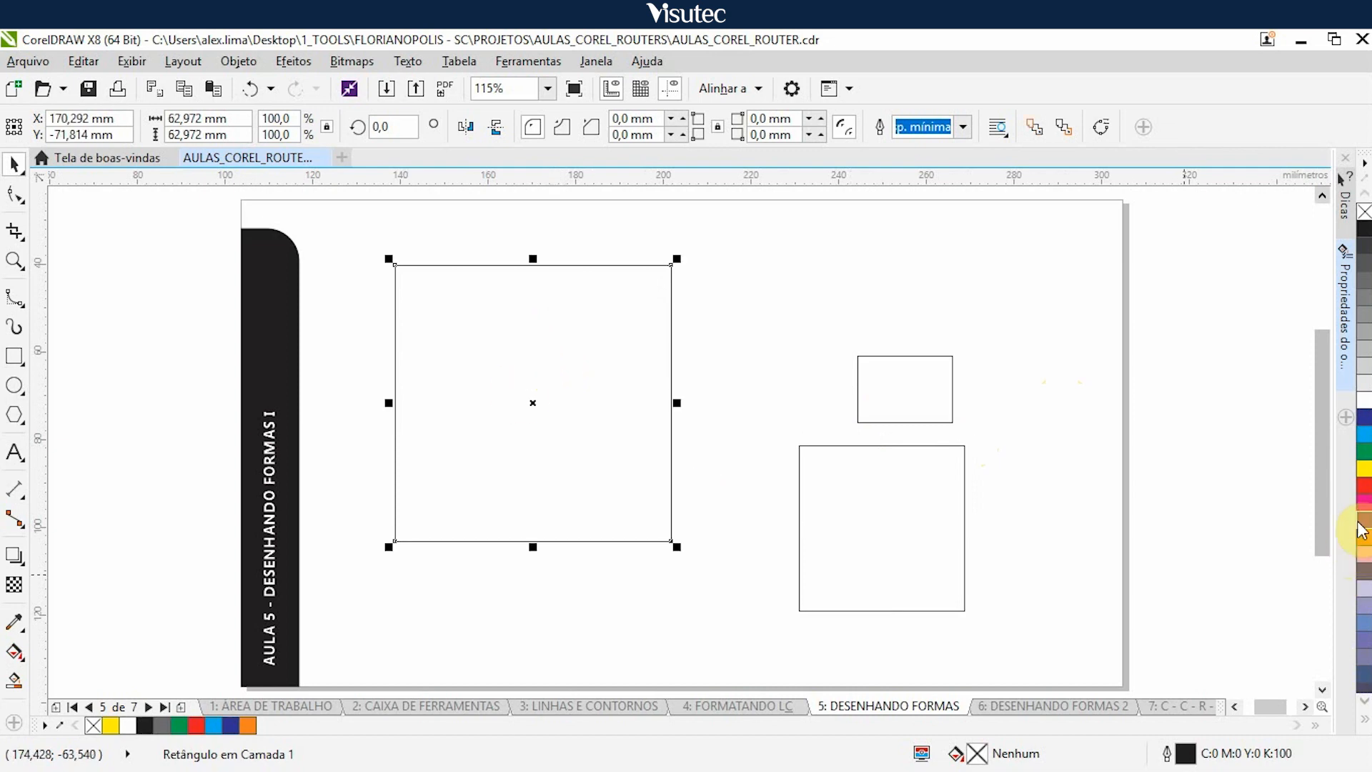
left_click(1363, 486)
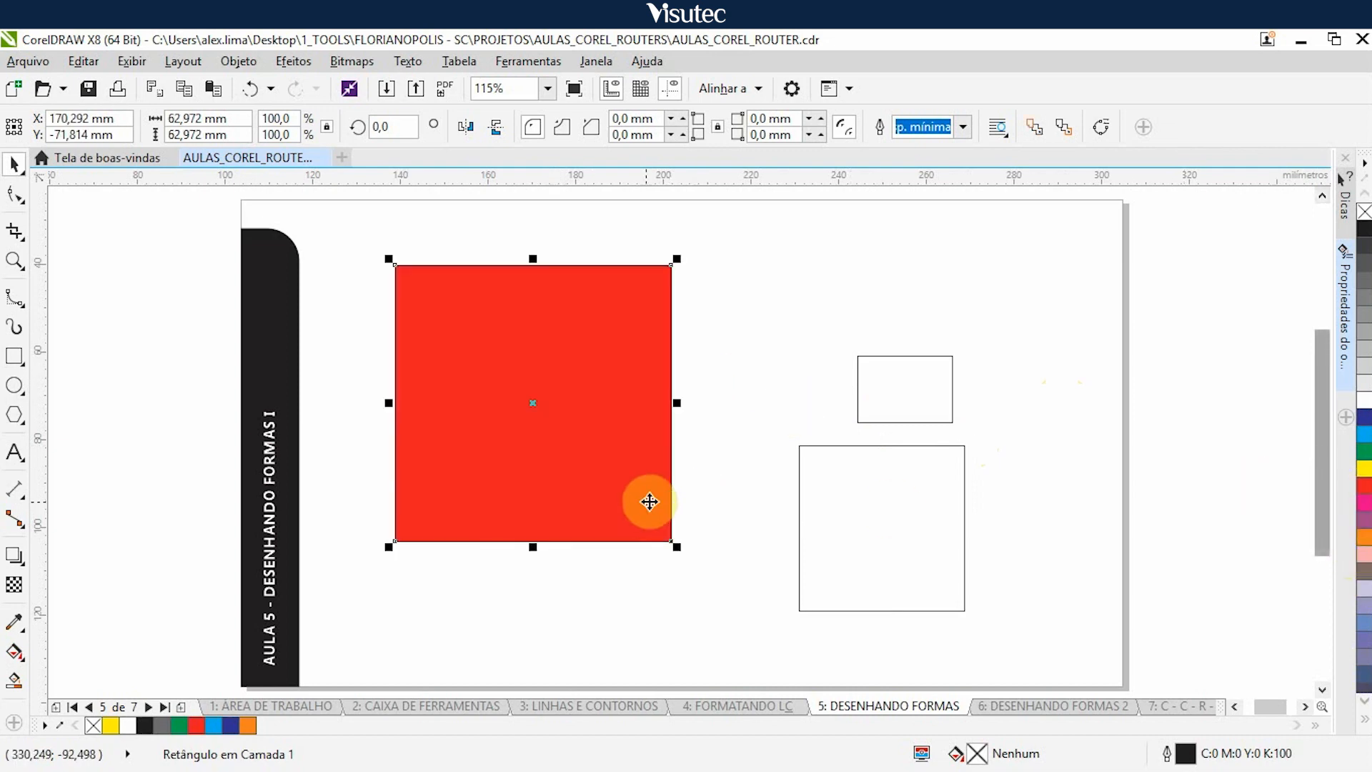
left_click(903, 402)
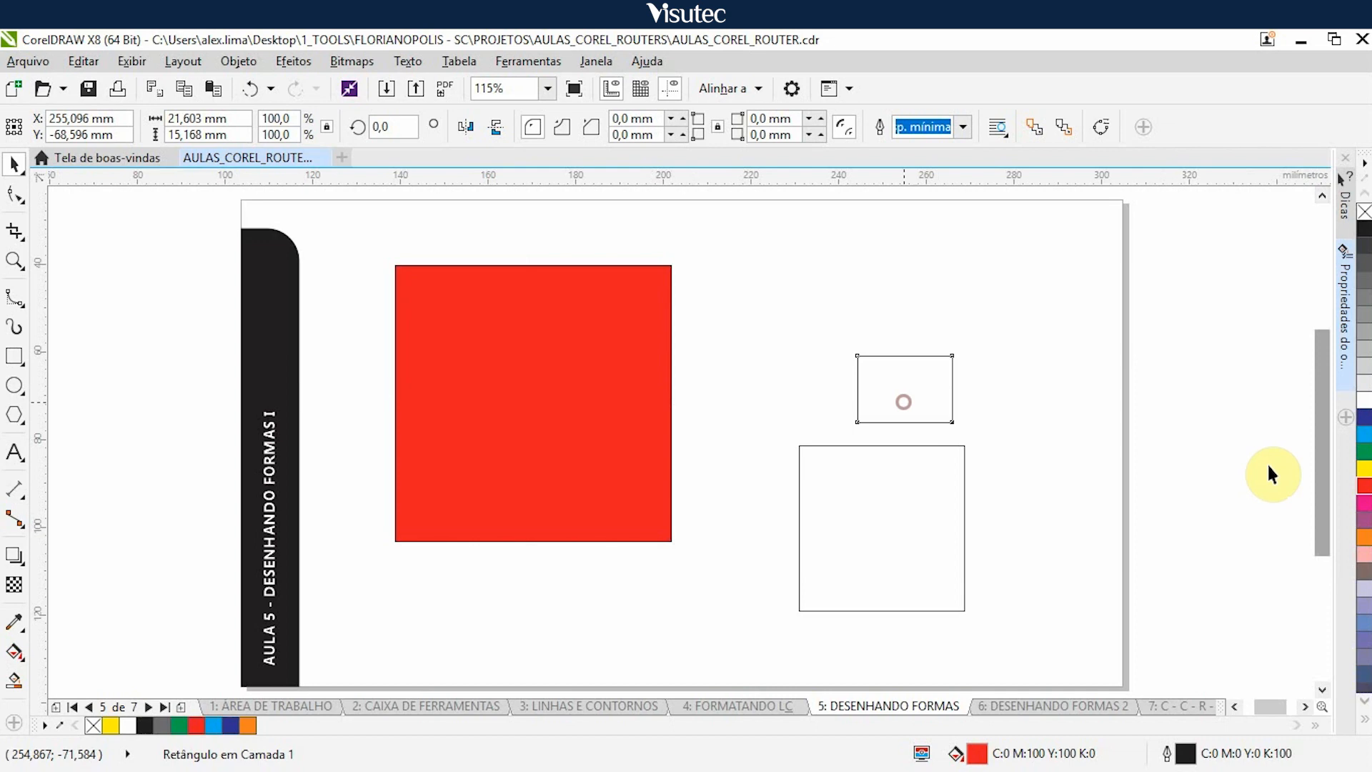
left_click(1363, 468)
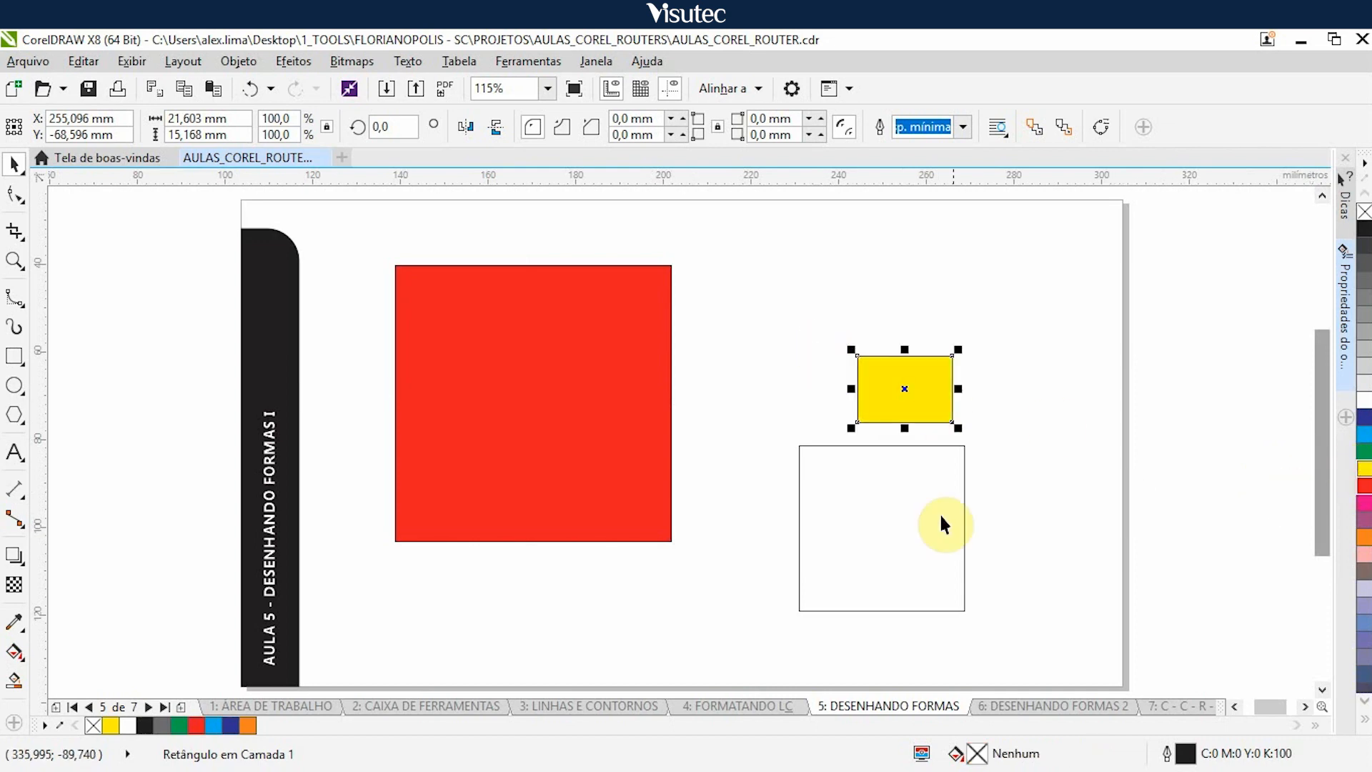
left_click(895, 524)
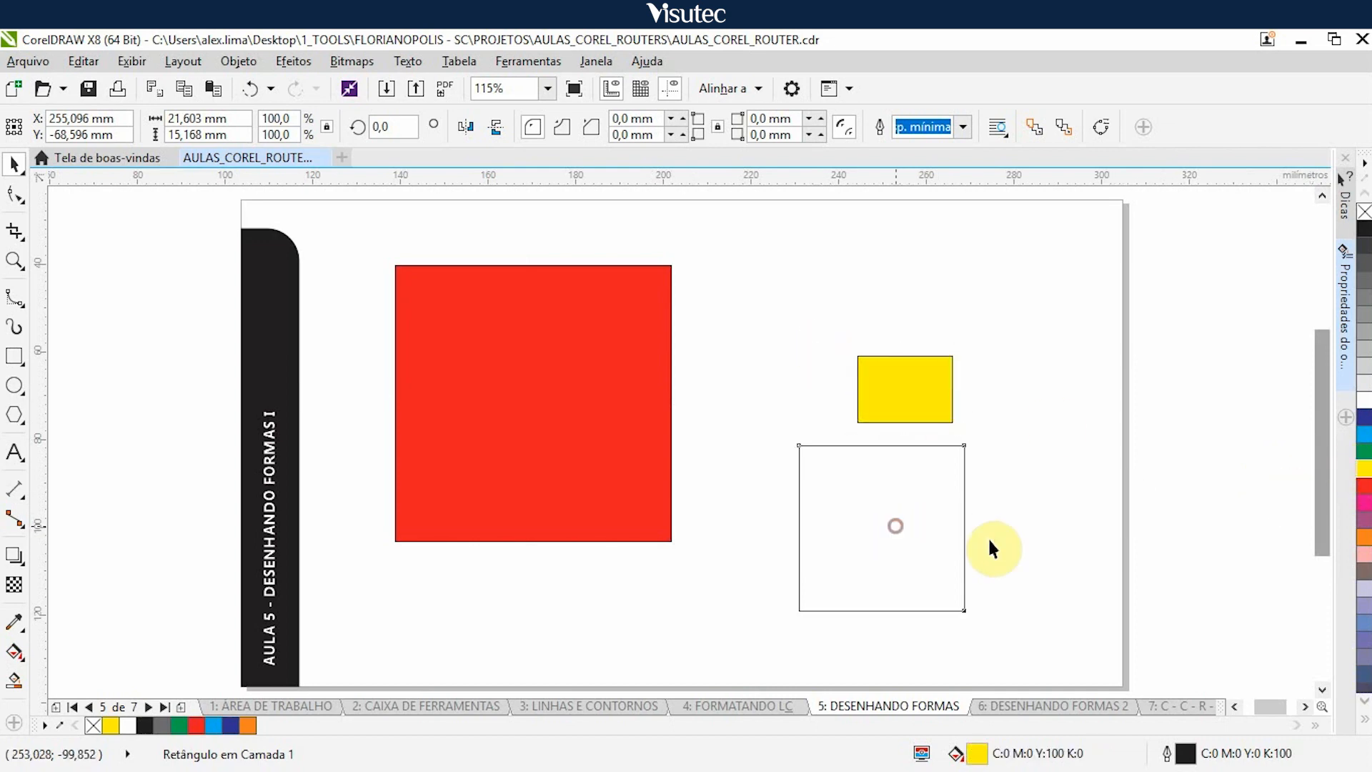
left_click(1363, 416)
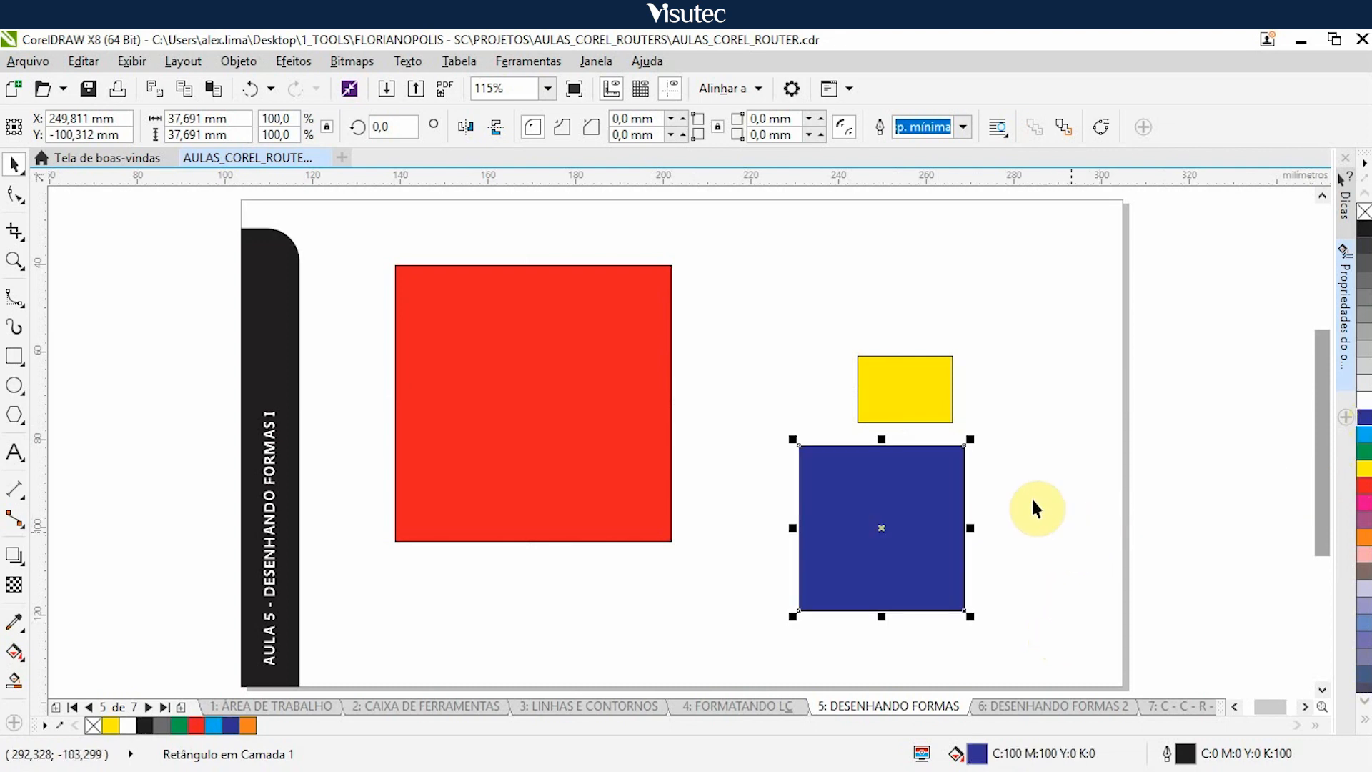
Step: Set the red square's outline width to 16 pt and colour the outline green
left_click(530, 327)
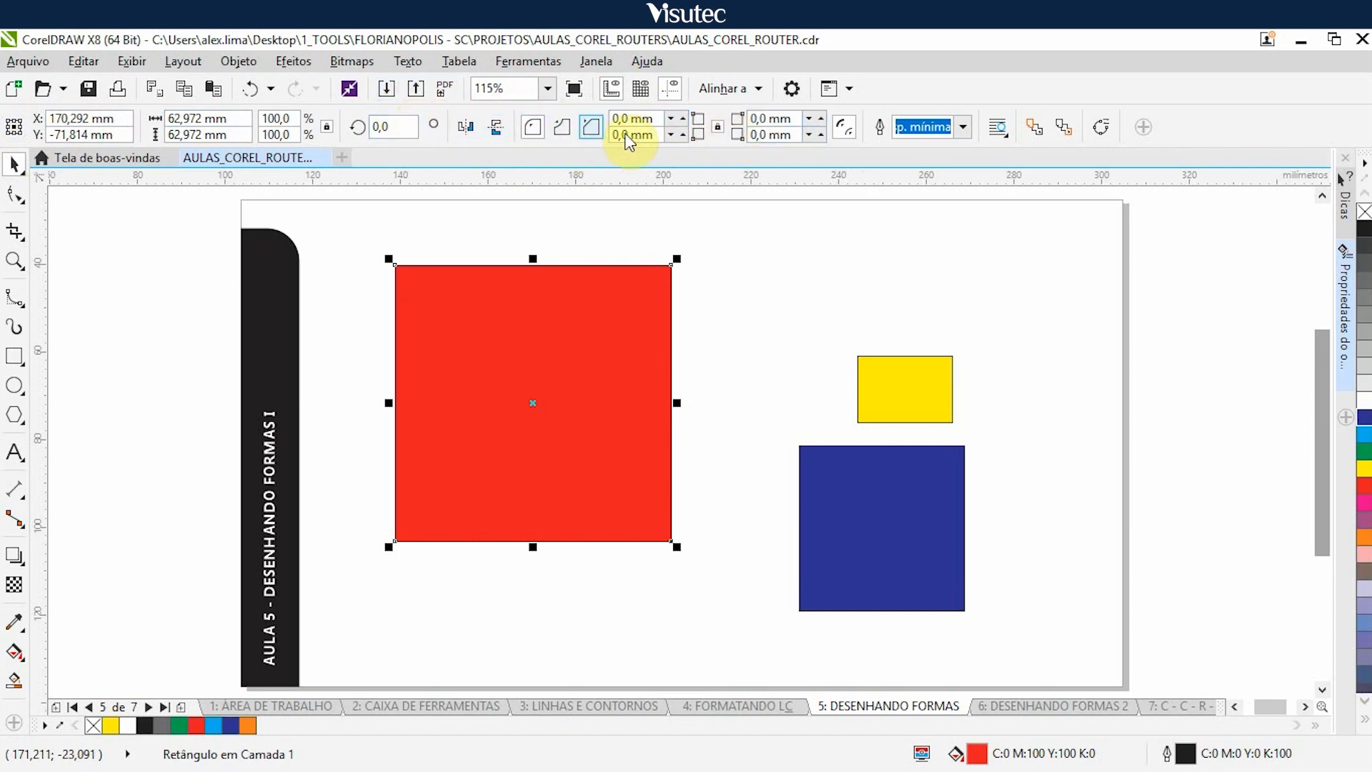
left_click(1349, 315)
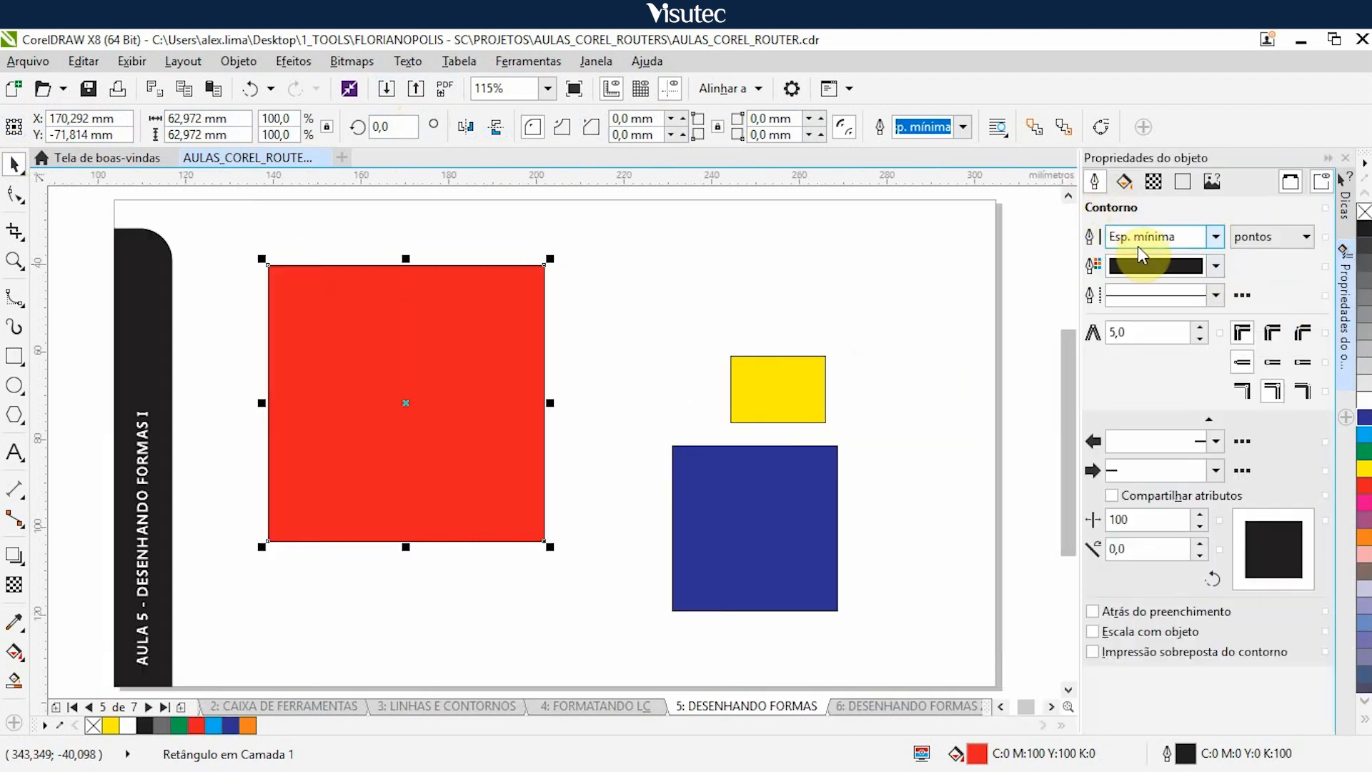
left_click(1215, 239)
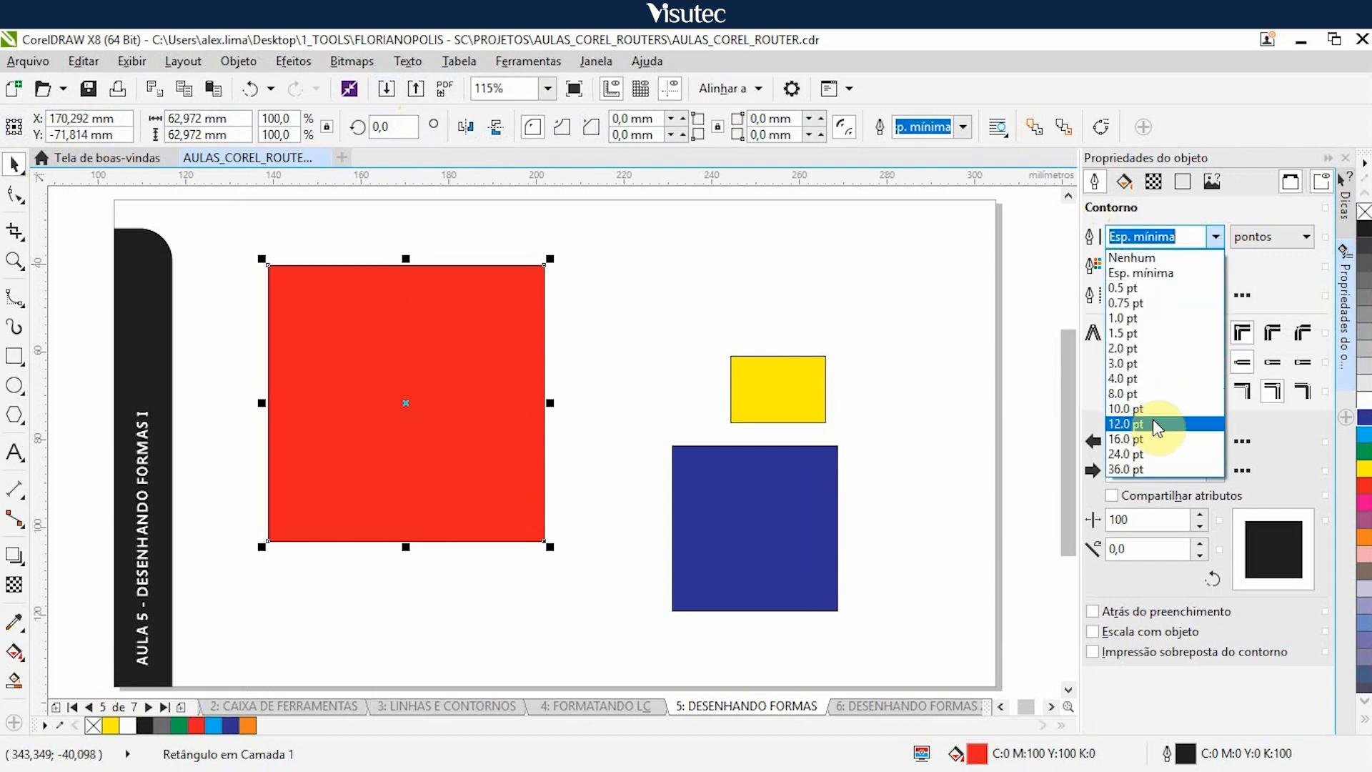
left_click(1143, 439)
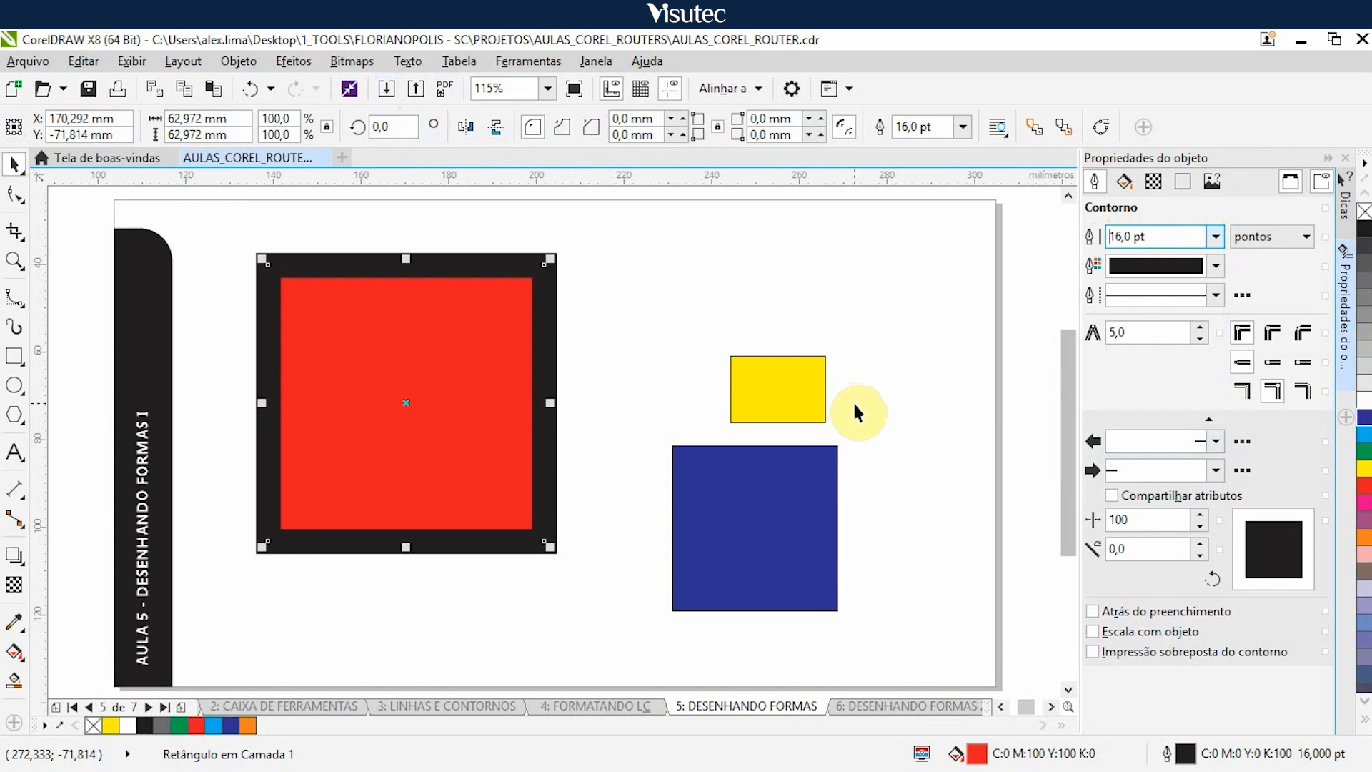
left_click(1214, 268)
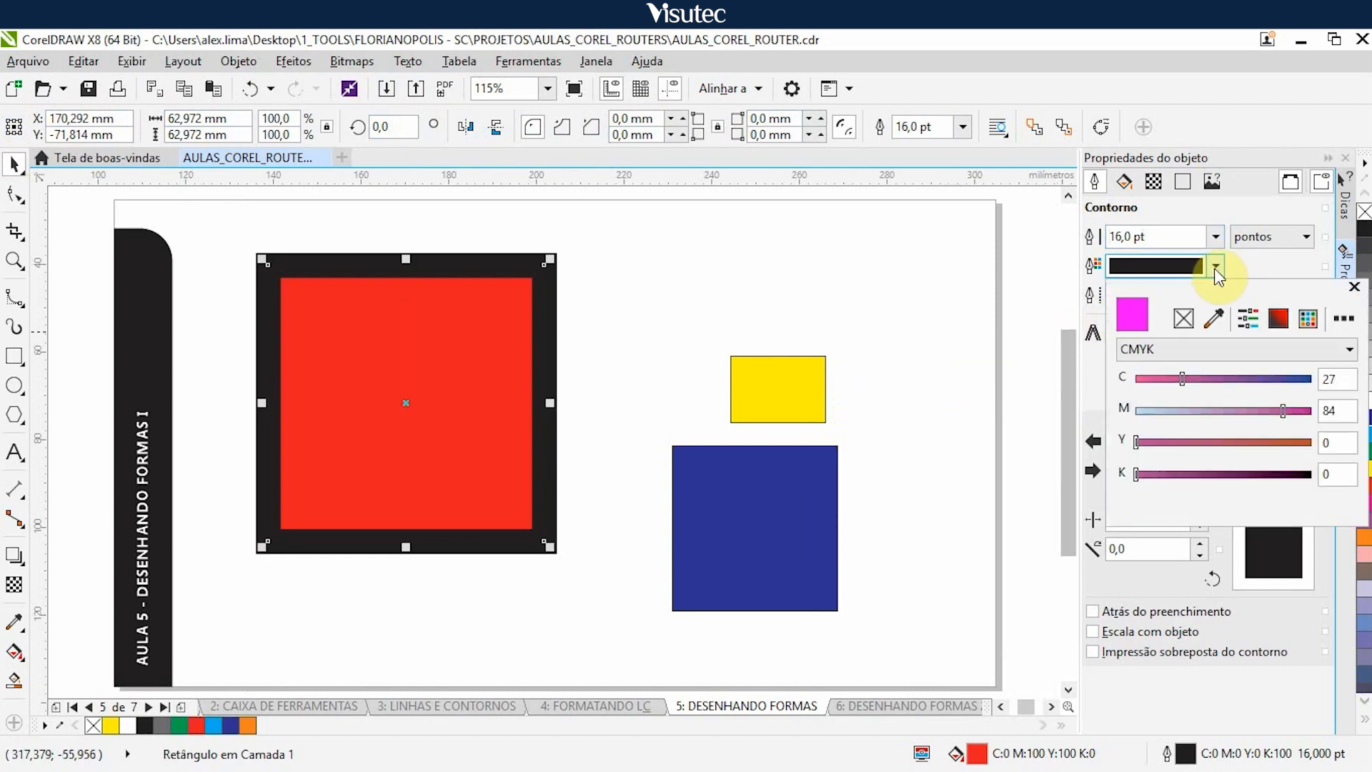
left_click(1217, 266)
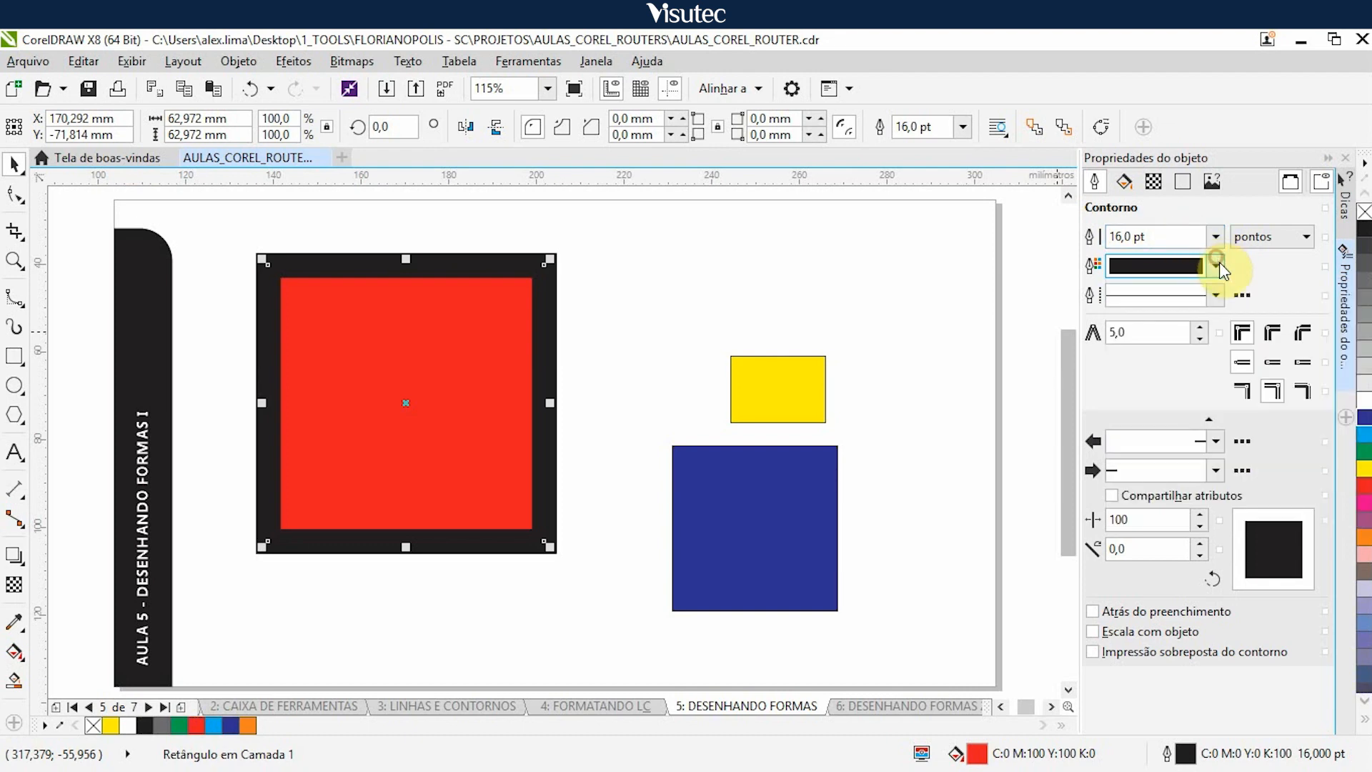
right_click(1364, 455)
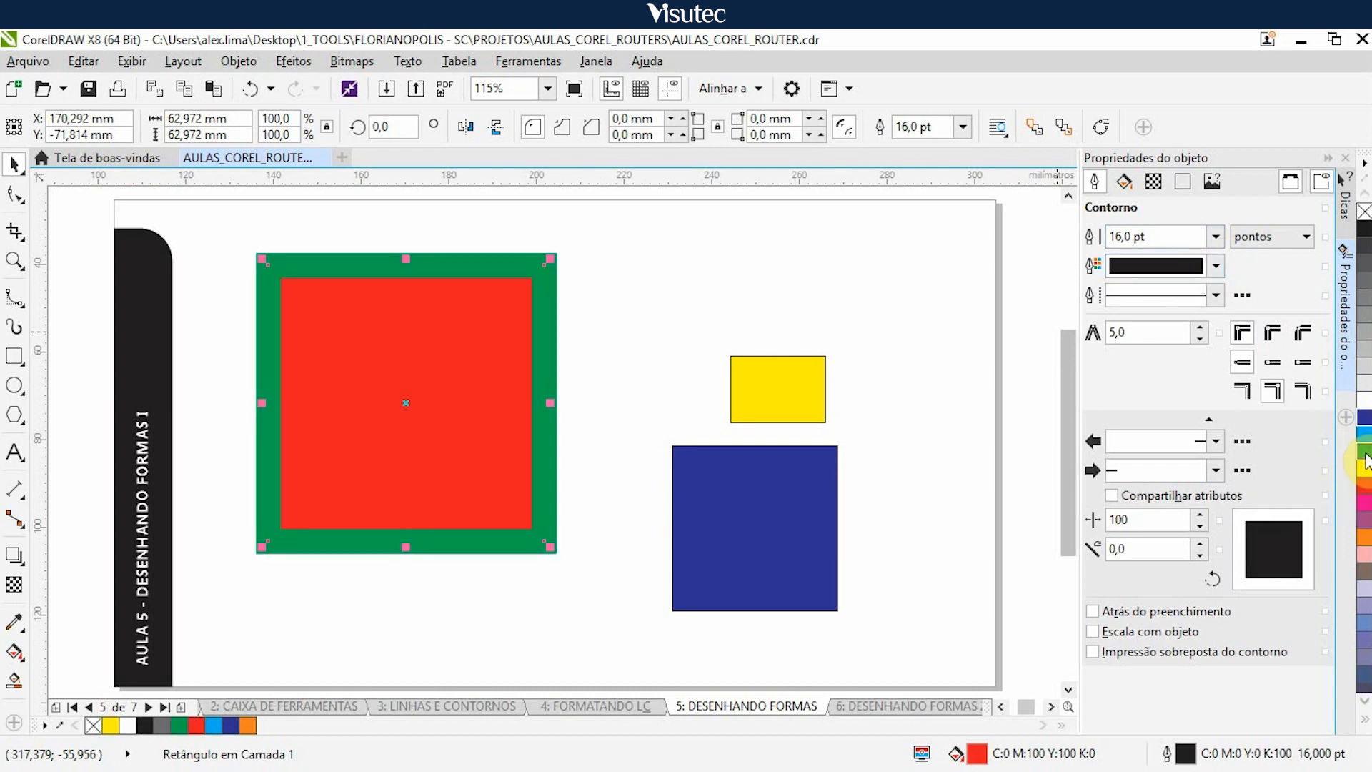
Step: Delete the dark blue square and the yellow rectangle, and move the red square to the middle of the page
left_click(807, 545)
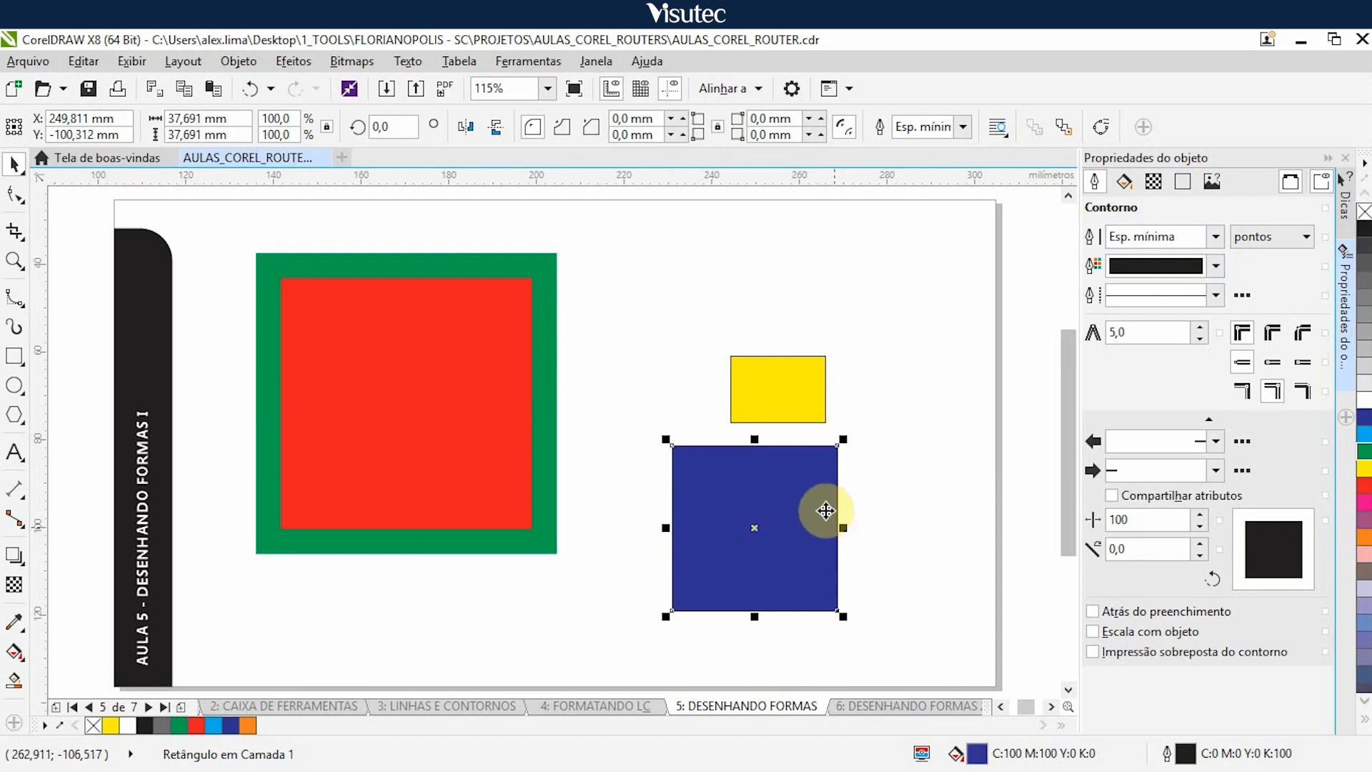
key("Delete")
left_click(790, 397)
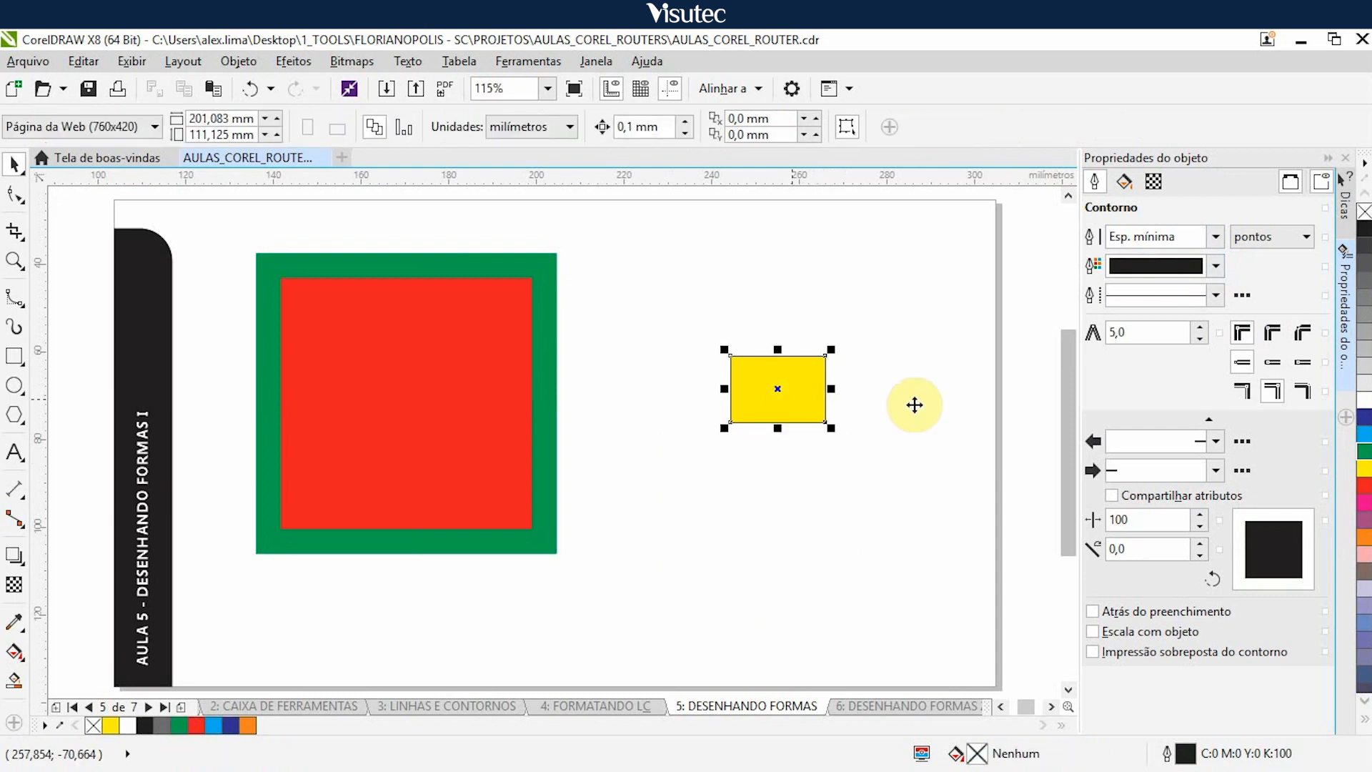
key("Delete")
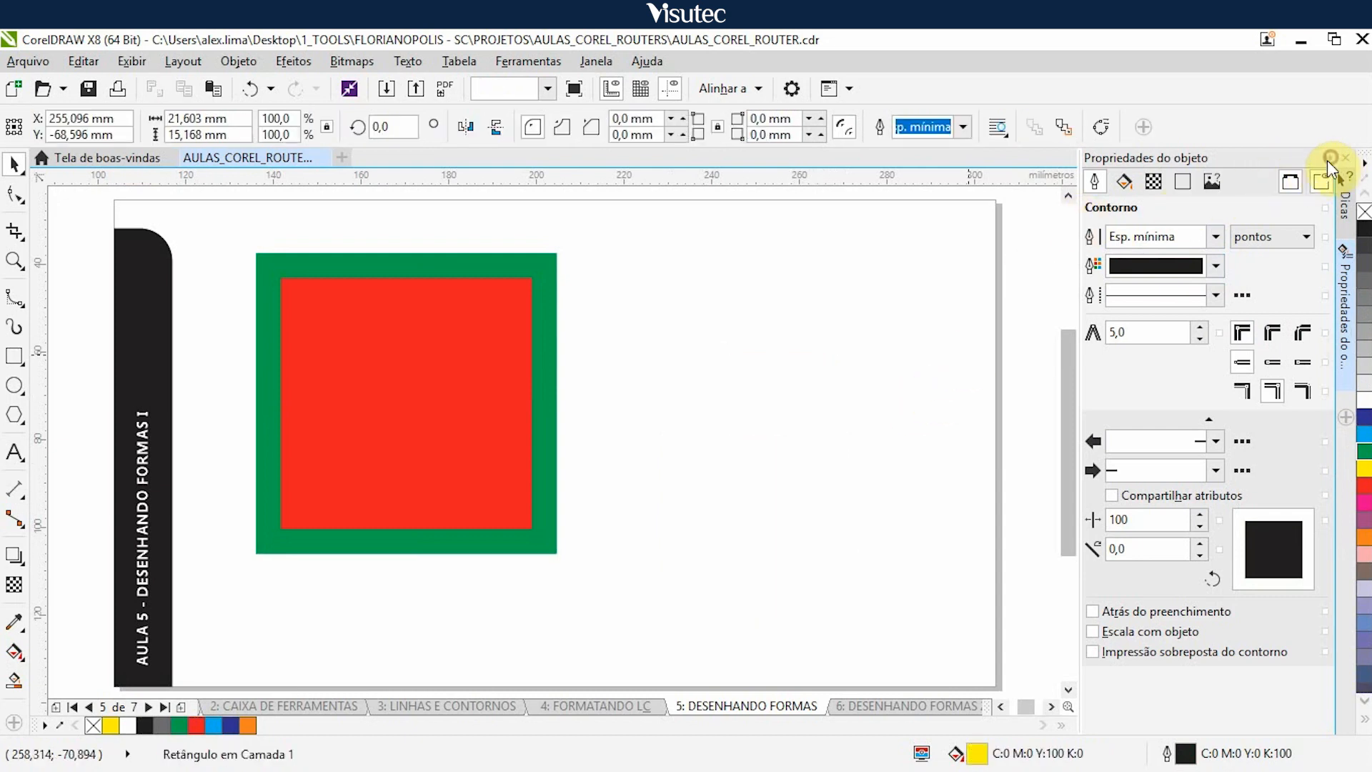
left_click(1327, 160)
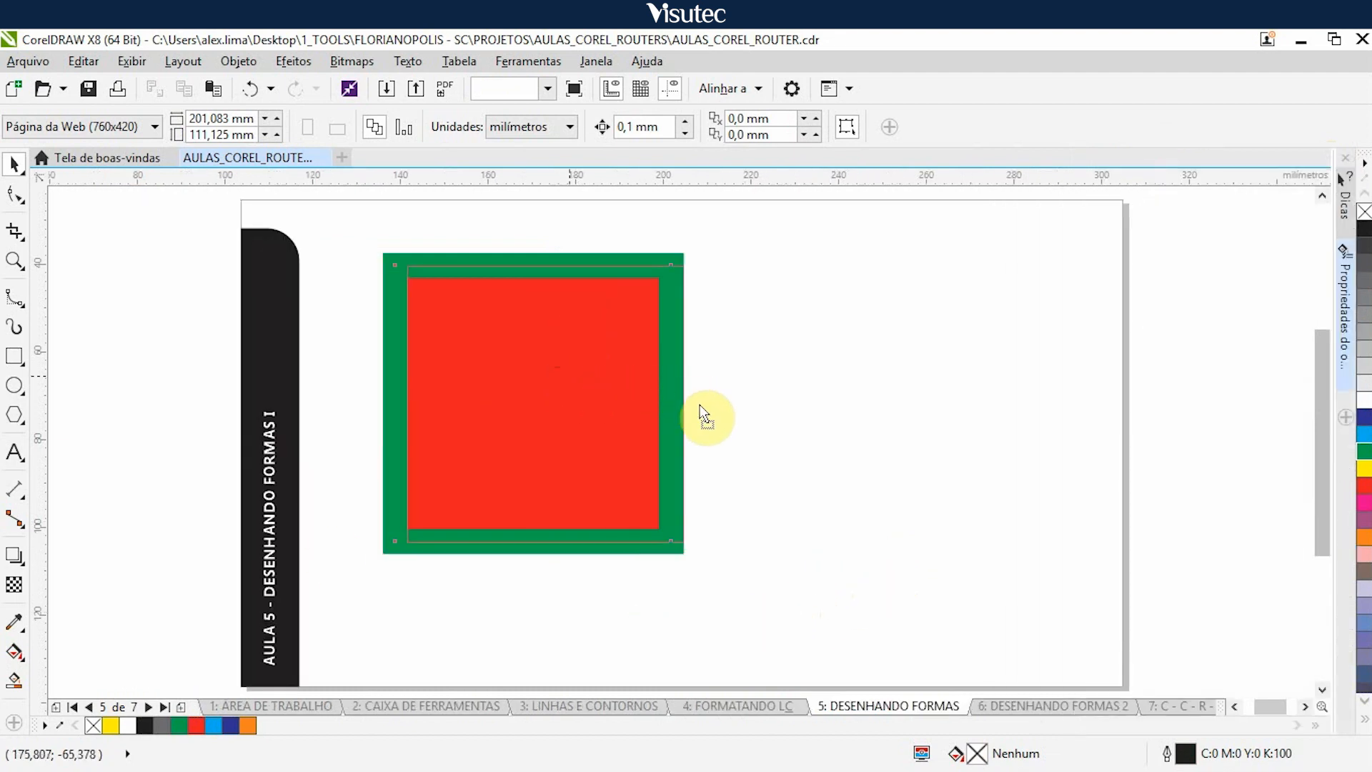
left_click_drag(699, 405, 706, 412)
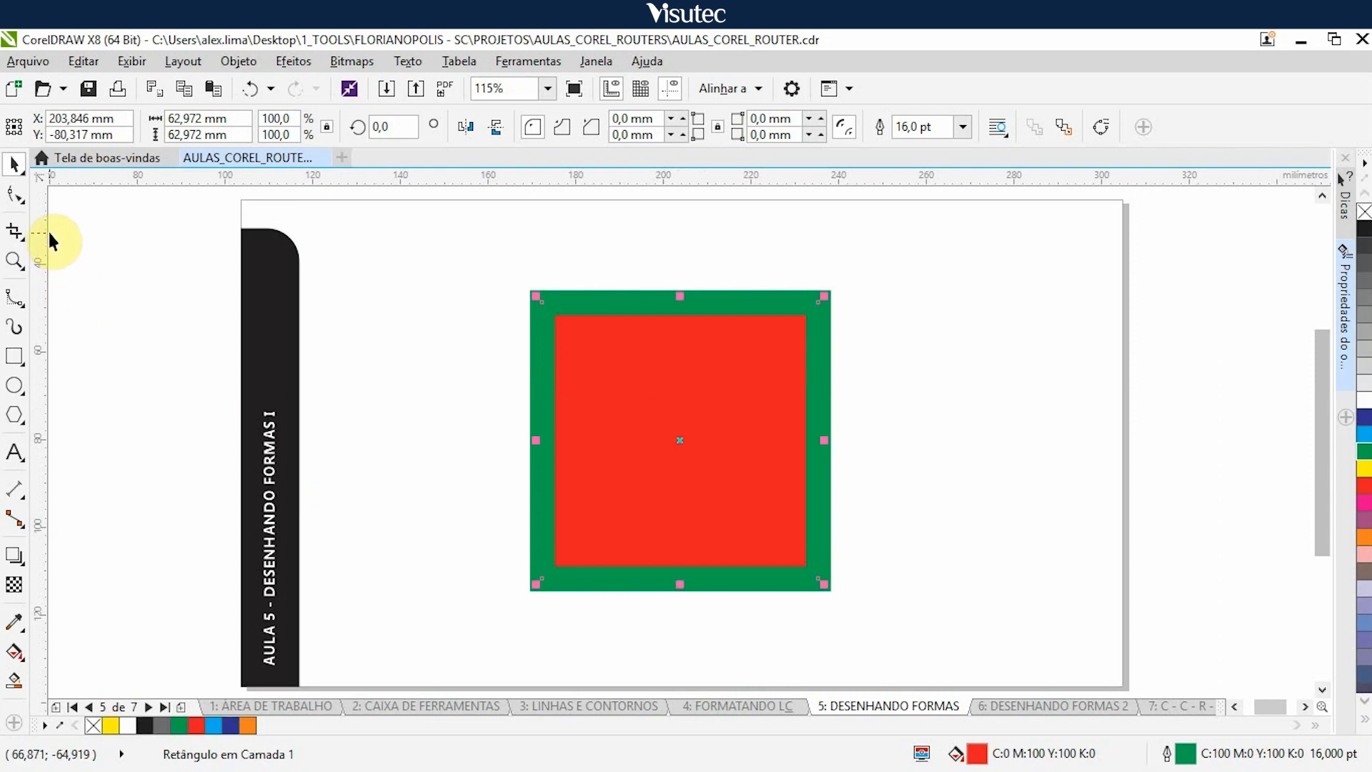
Step: Round the red square's corners to a radius of about 7.4 mm with the Shape tool and switch them through scalloped to chamfered
left_click(11, 200)
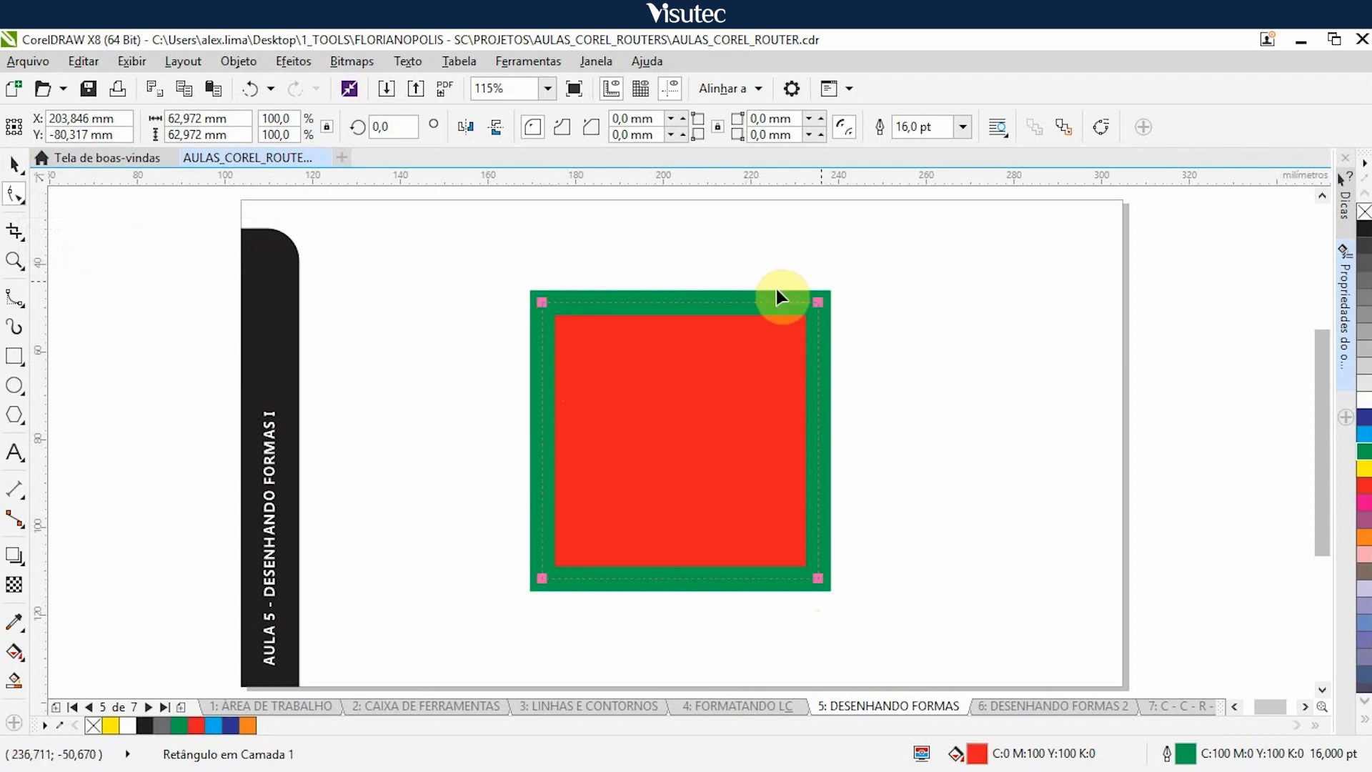
left_click_drag(545, 303, 573, 325)
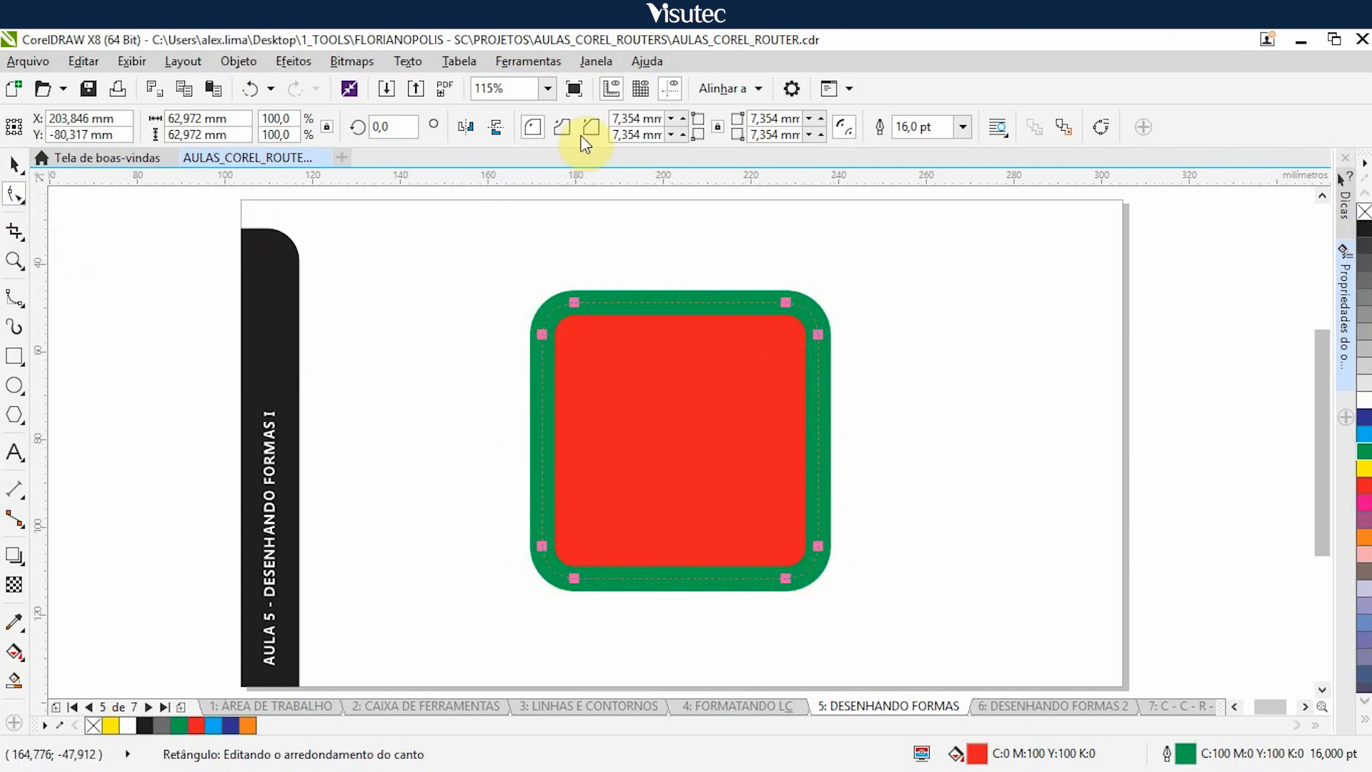
left_click(563, 128)
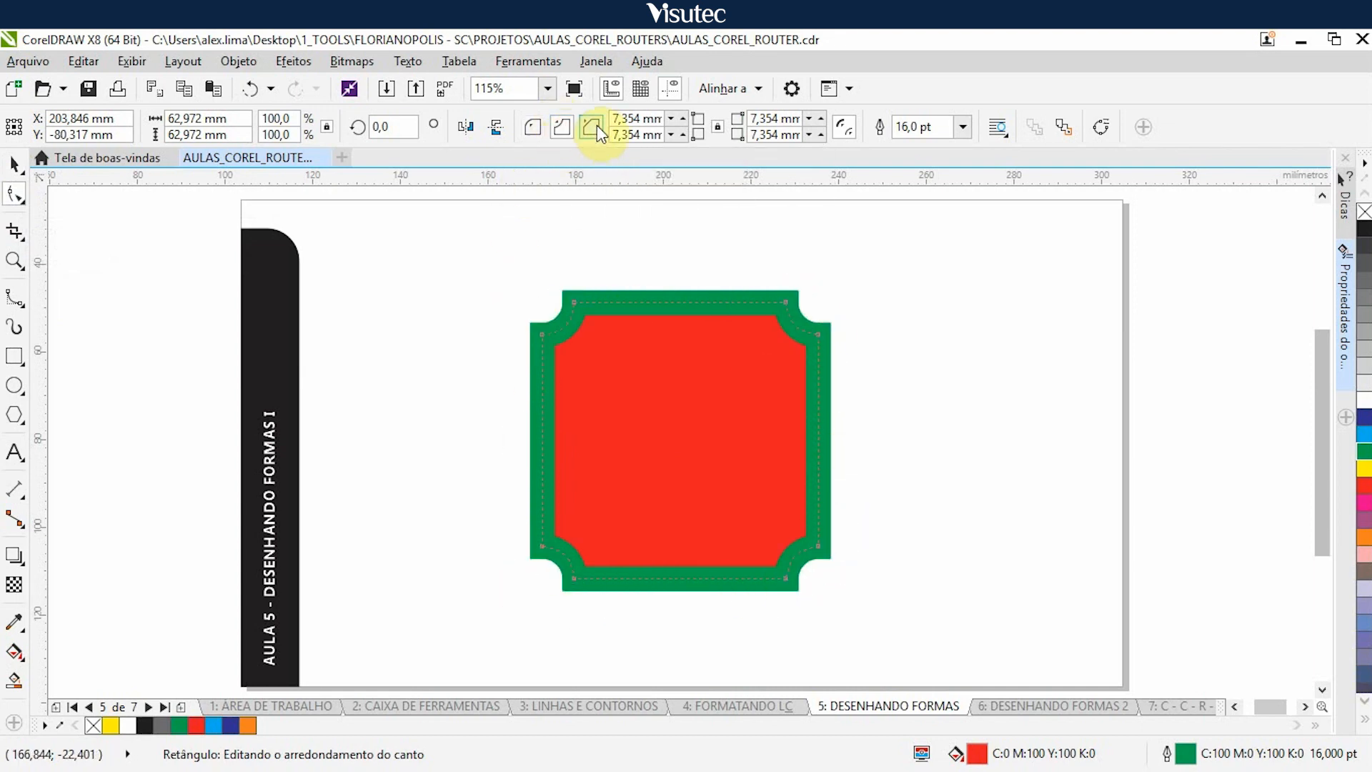
left_click(592, 127)
Step: Delete the red square with the chamfered corners from the page
left_click(13, 163)
left_click(734, 453)
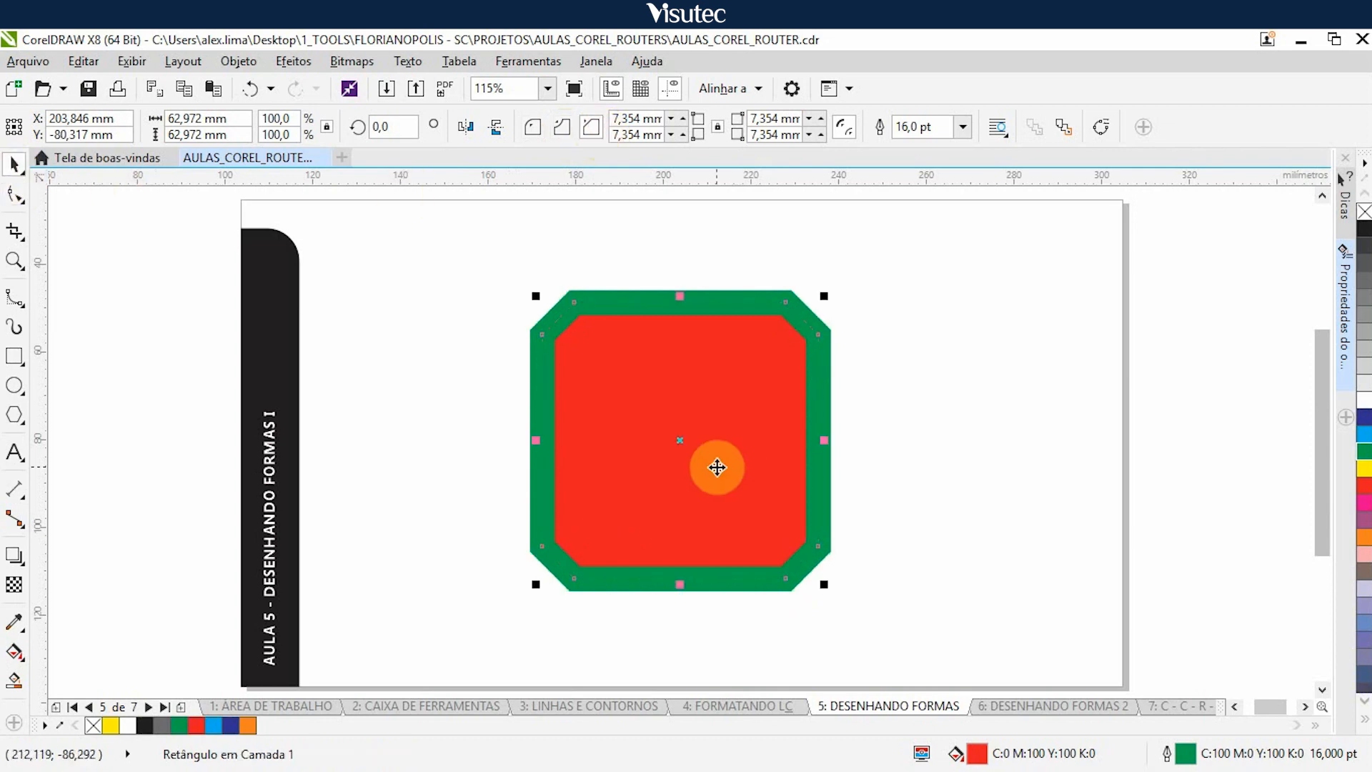
key("Delete")
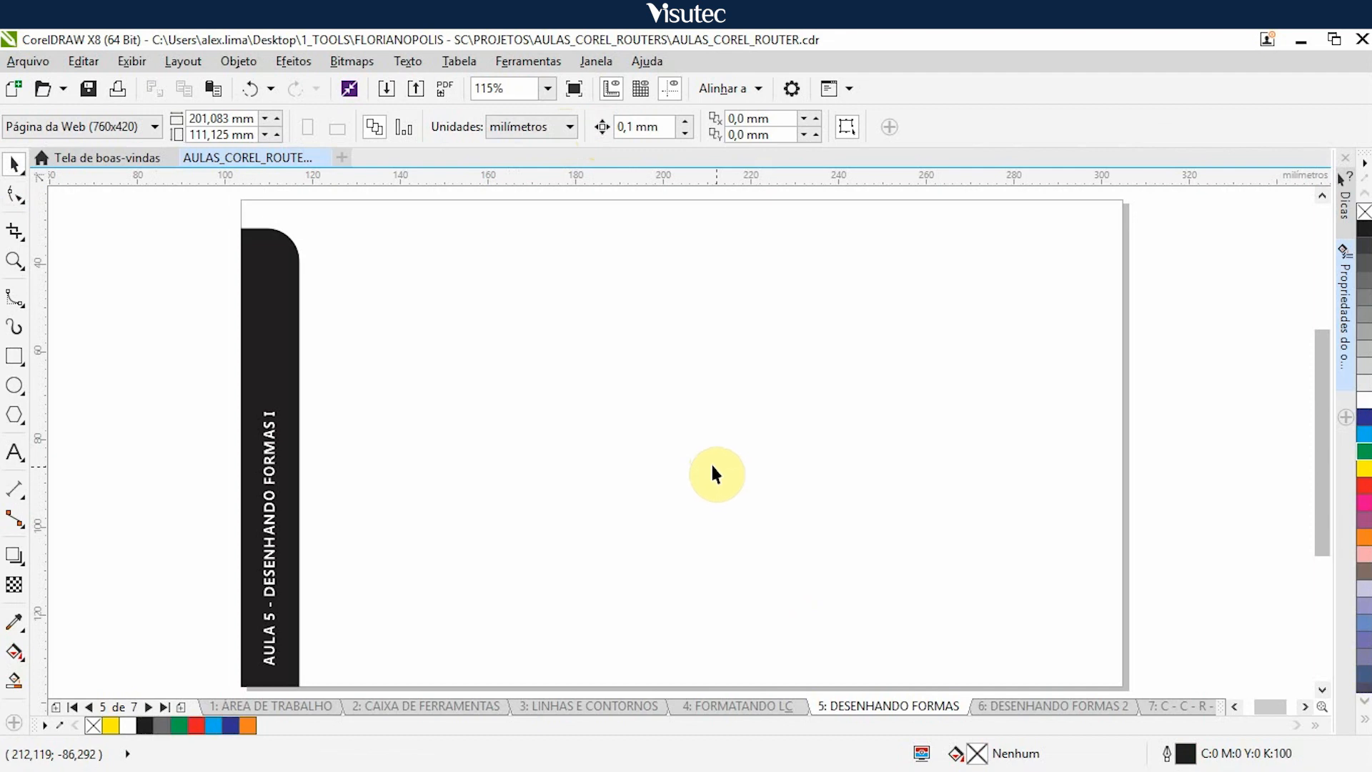
Step: Draw an upright ellipse about 59 × 76 mm with the Ellipse tool beside the black title strip
left_click(17, 400)
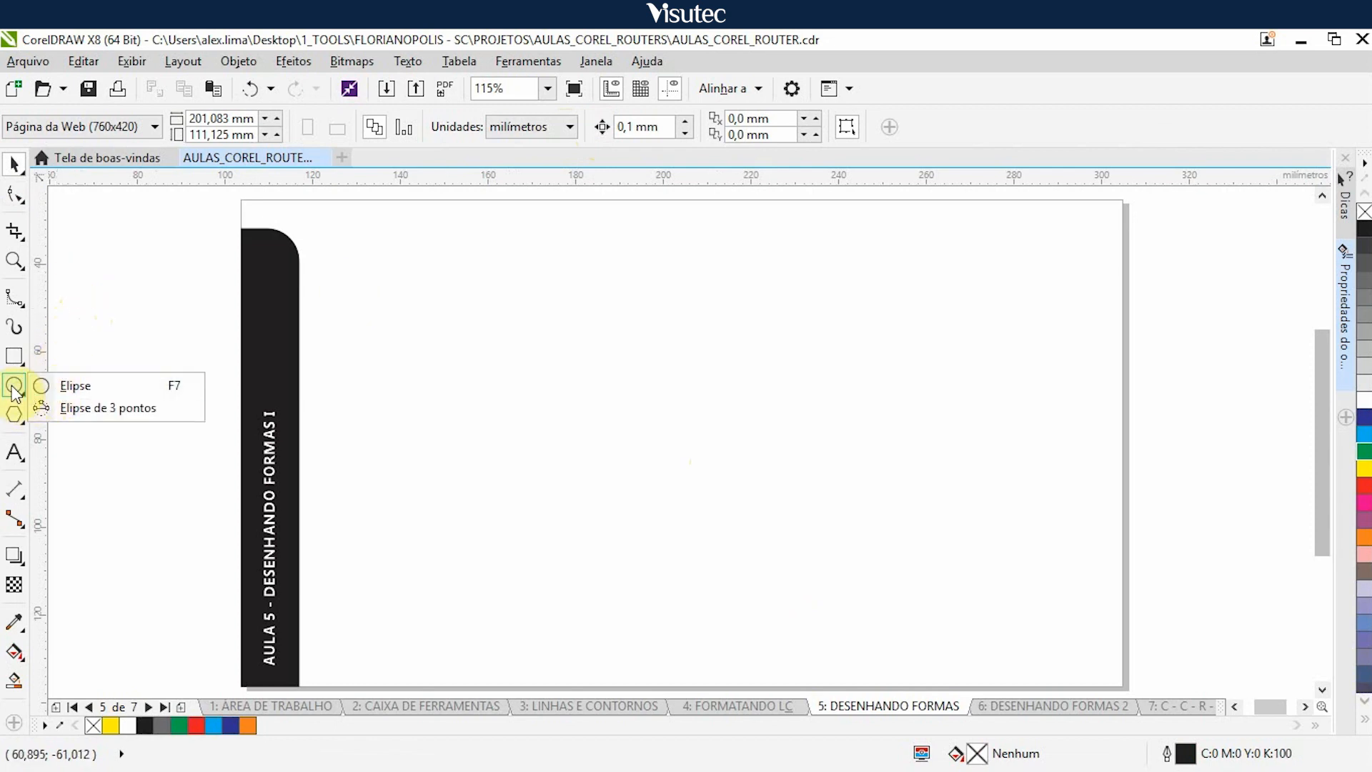
left_click(14, 361)
left_click(14, 391)
left_click(70, 386)
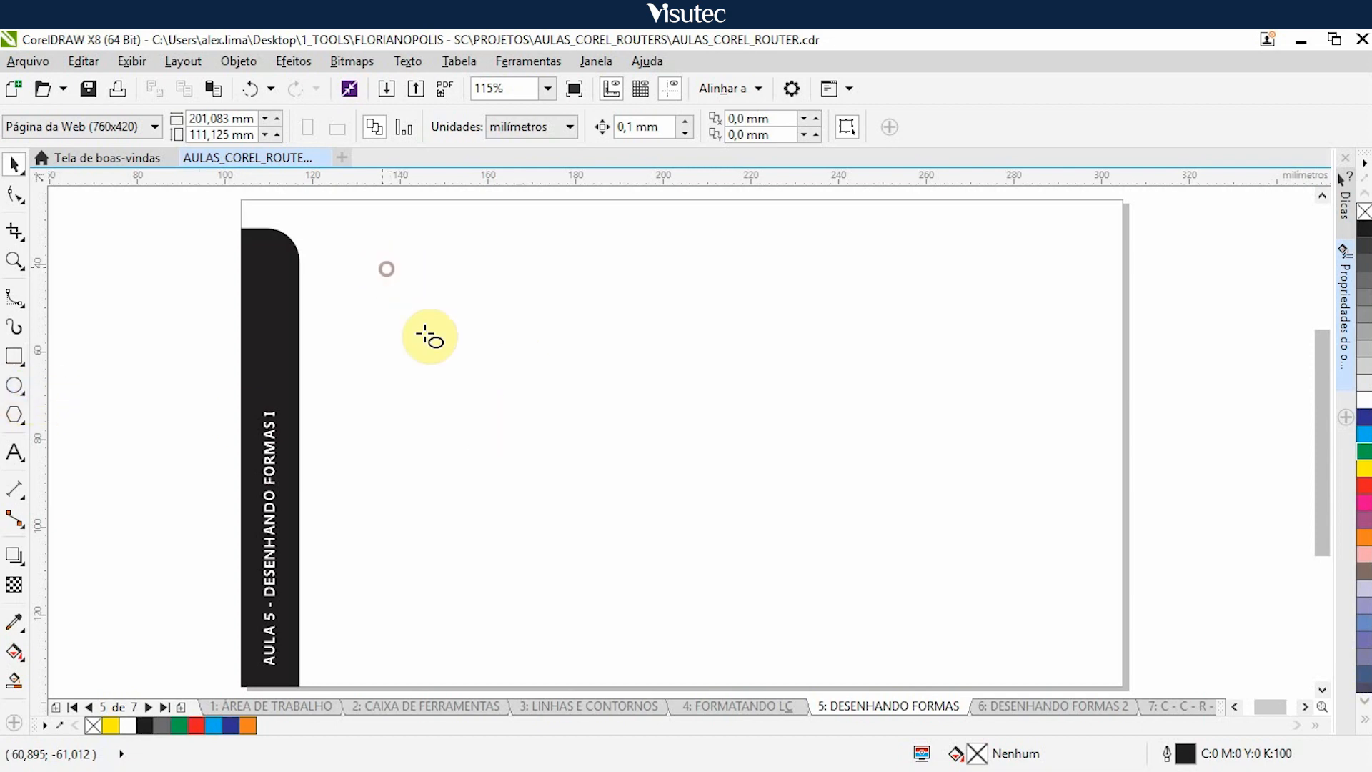
left_click_drag(386, 268, 649, 607)
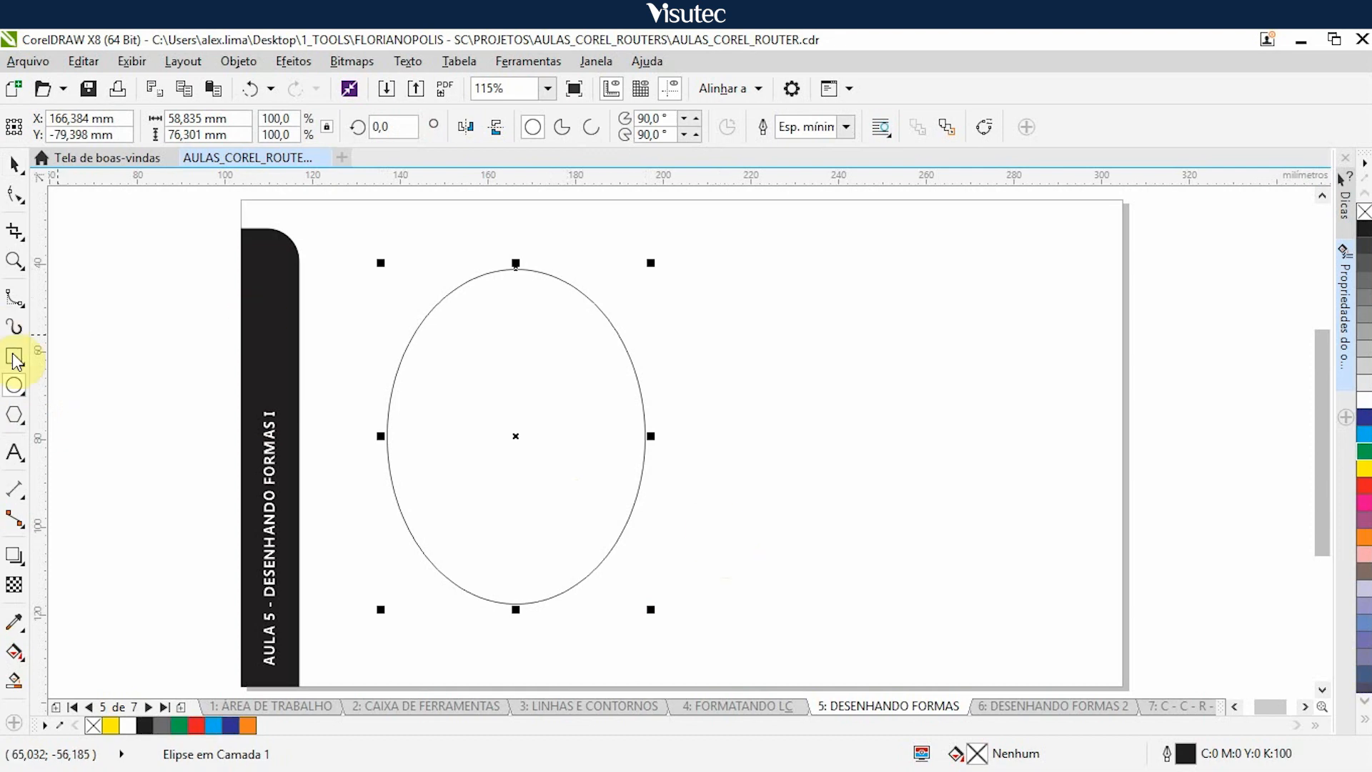
Step: Draw a tilted ellipse about 64 × 65 mm overall with the 3-Point Ellipse tool beside the upright ellipse
left_click(16, 399)
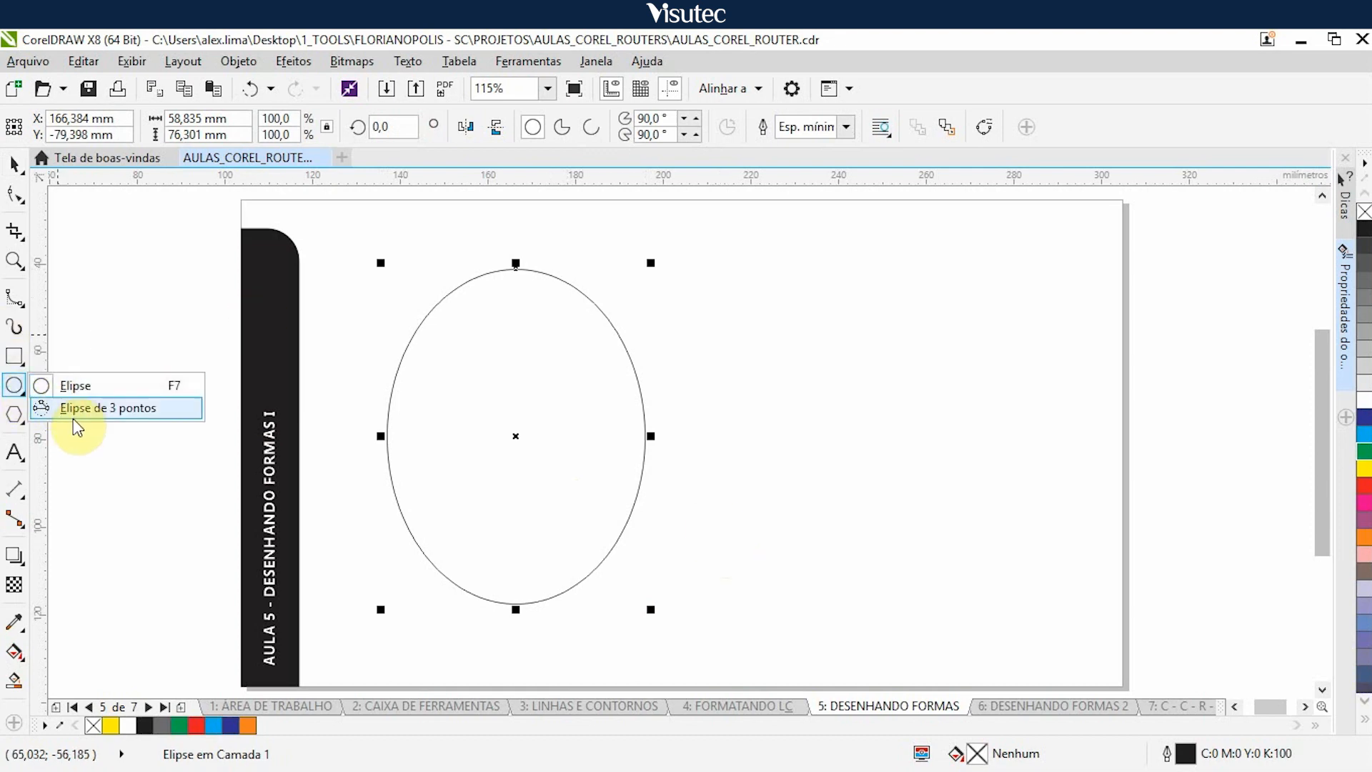
left_click_drag(735, 328, 974, 576)
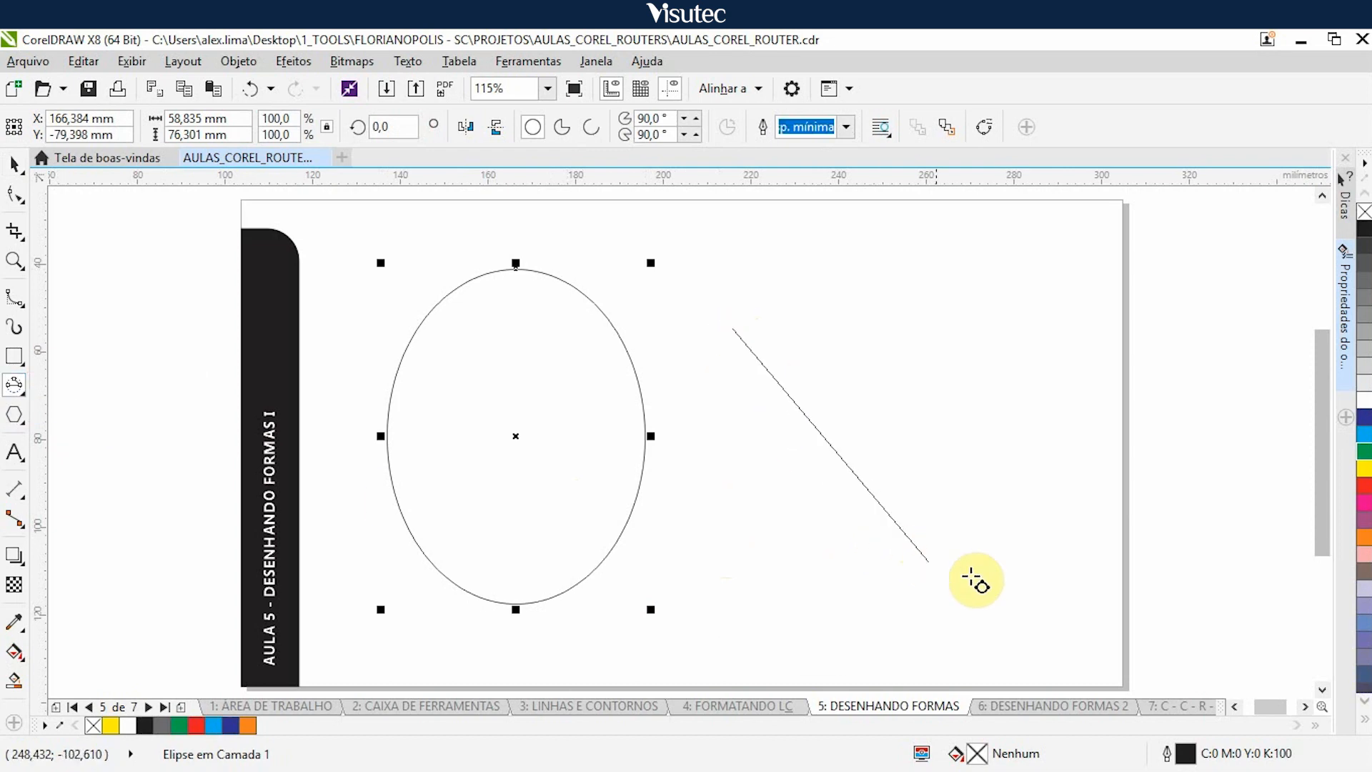
left_click(889, 399)
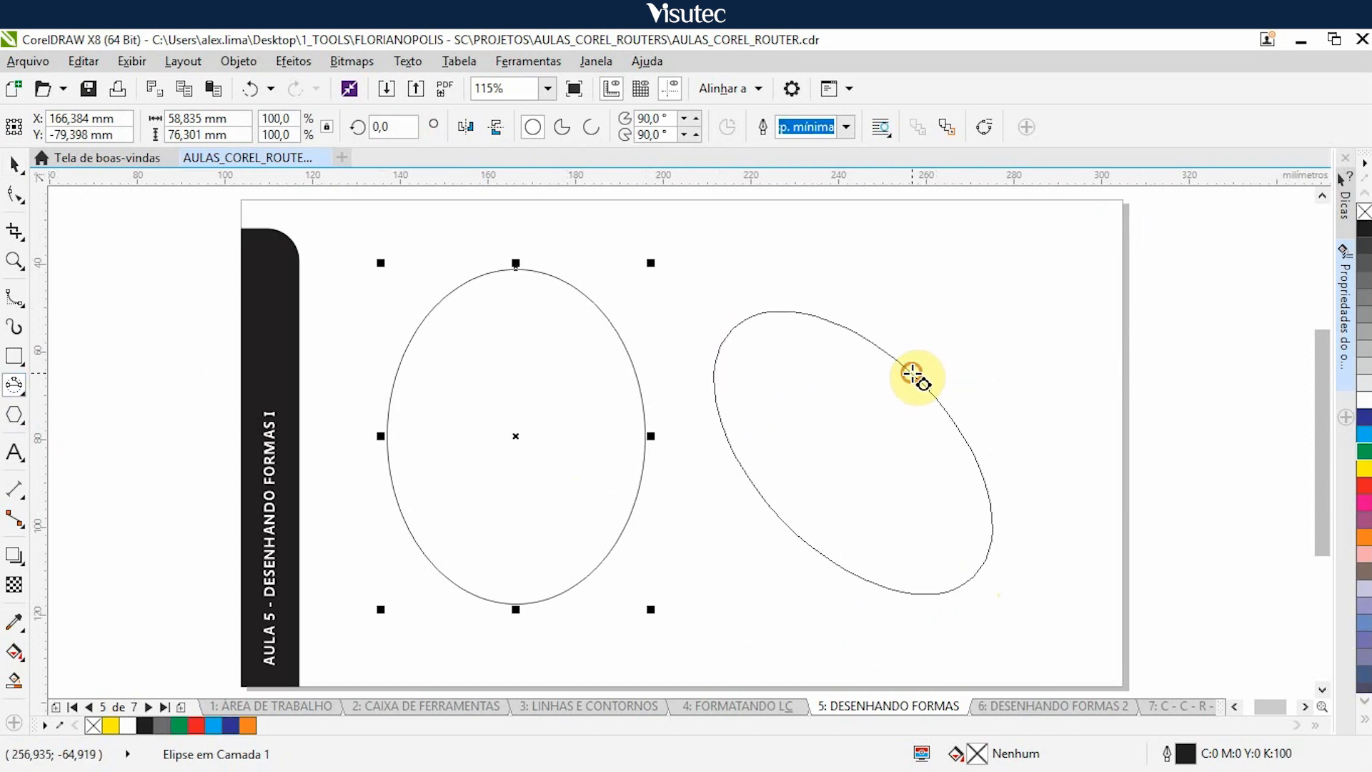
left_click(916, 376)
left_click(16, 165)
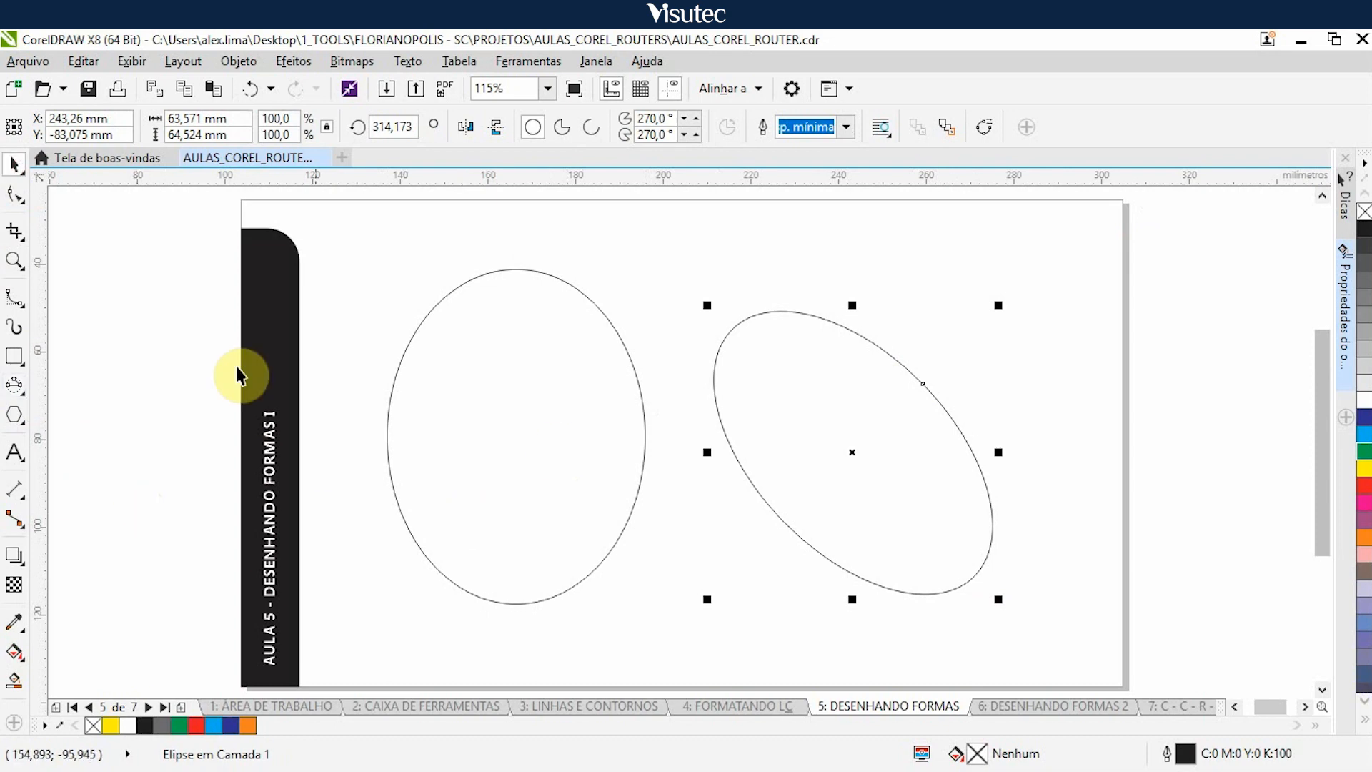
left_click(1066, 380)
Step: Delete the tilted ellipse and the upright ellipse from the page
left_click(791, 456)
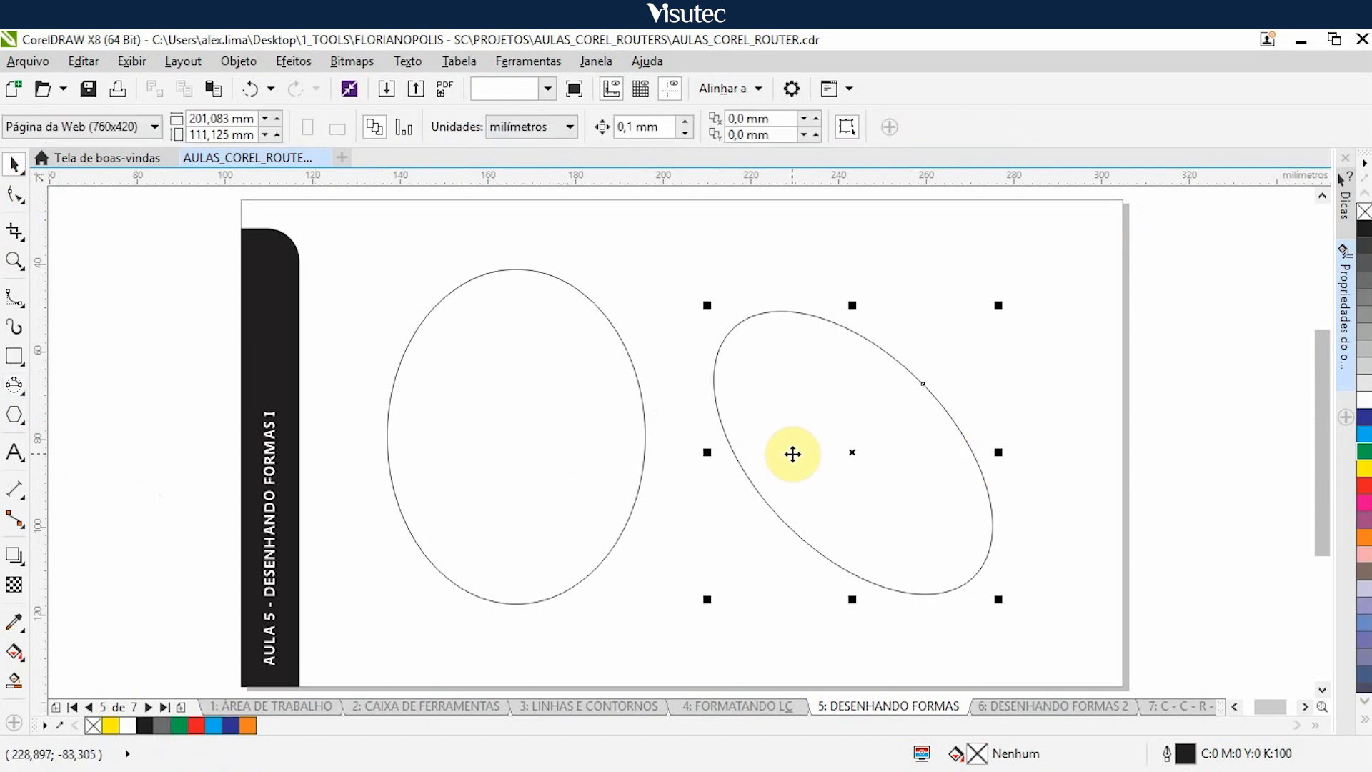
key("Delete")
left_click(496, 432)
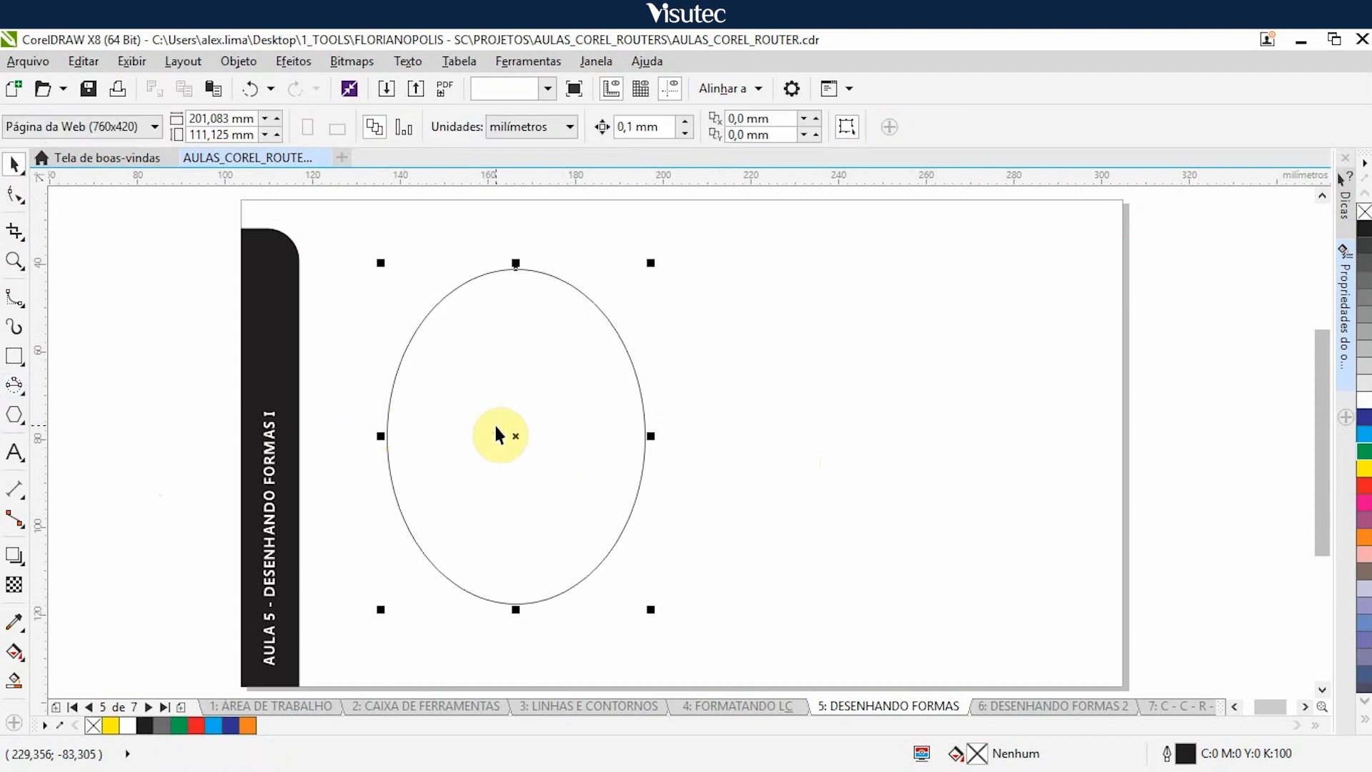
key("Delete")
Step: Draw a circle about 55 mm in diameter and, to its right, another about 60 mm in diameter outward from its centre
left_click(15, 355)
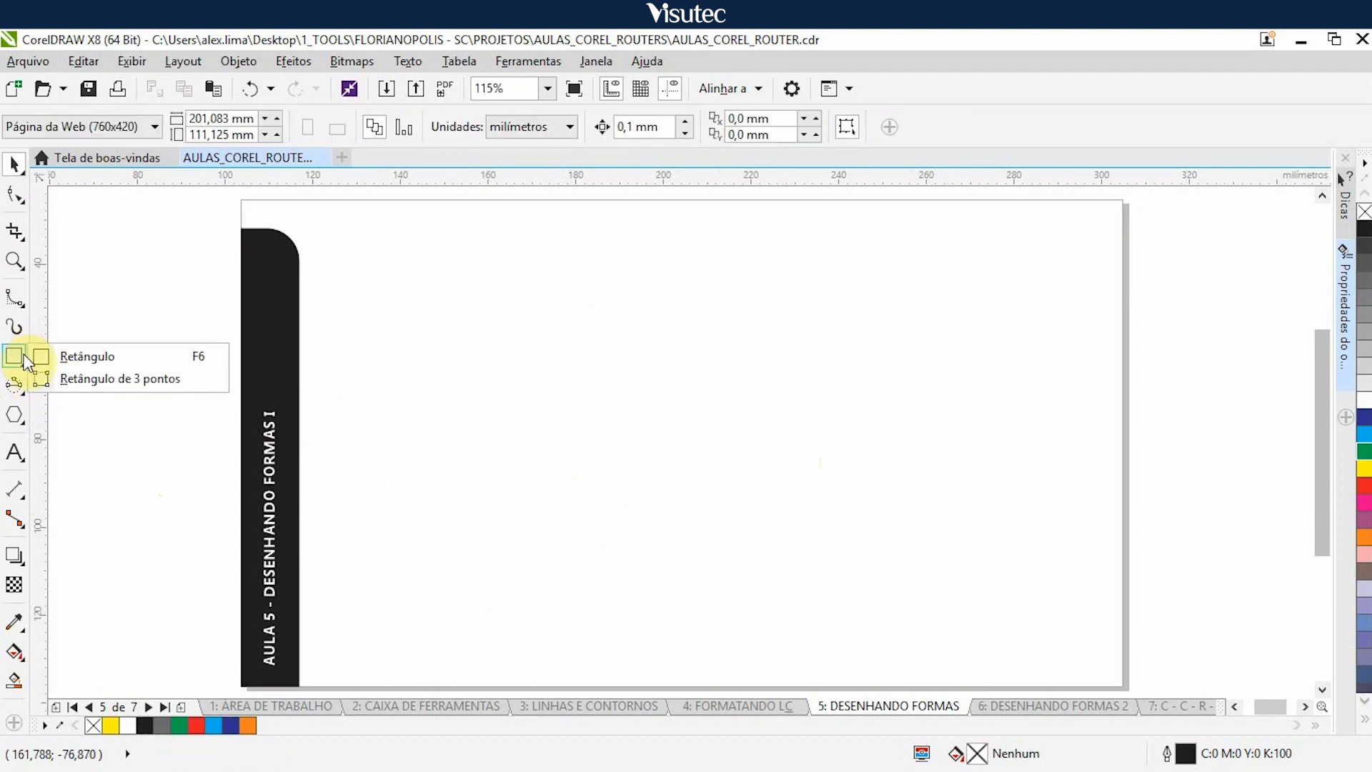
left_click(15, 384)
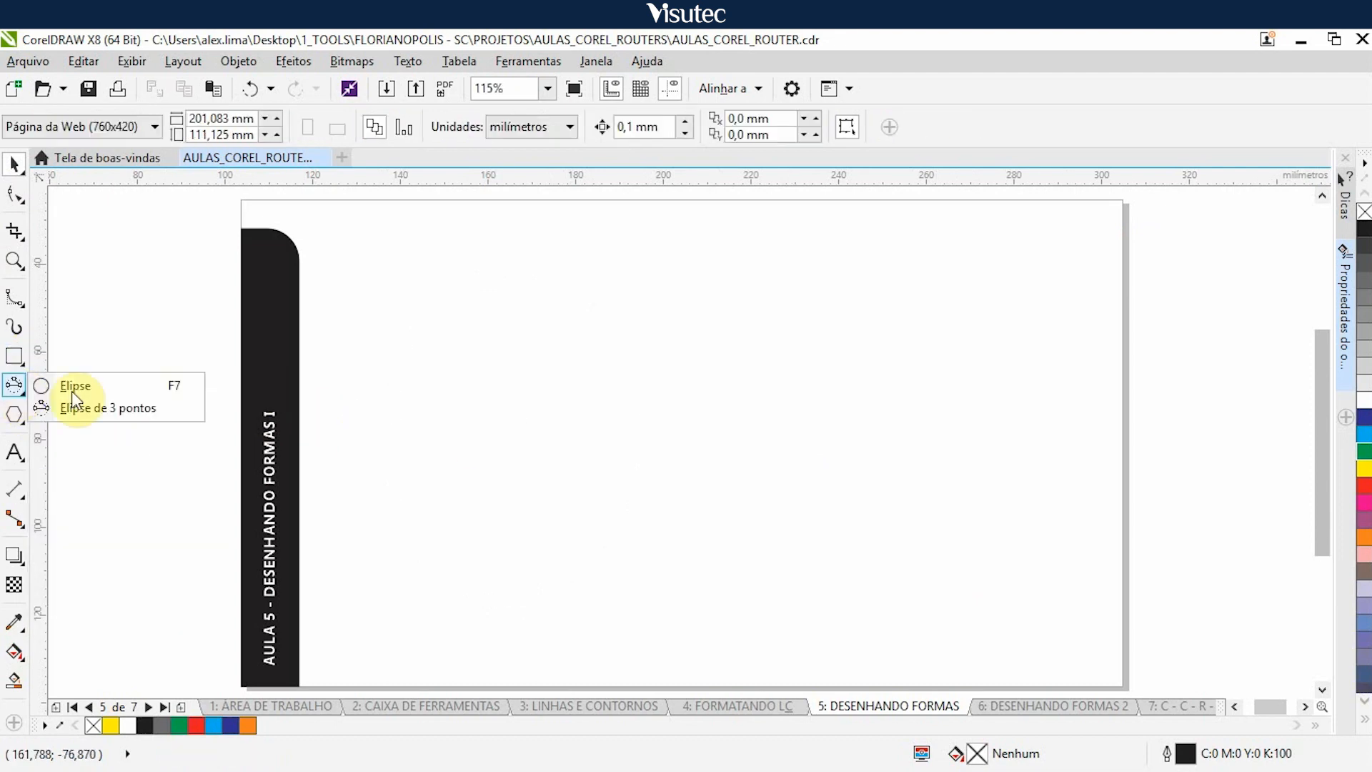
left_click(86, 392)
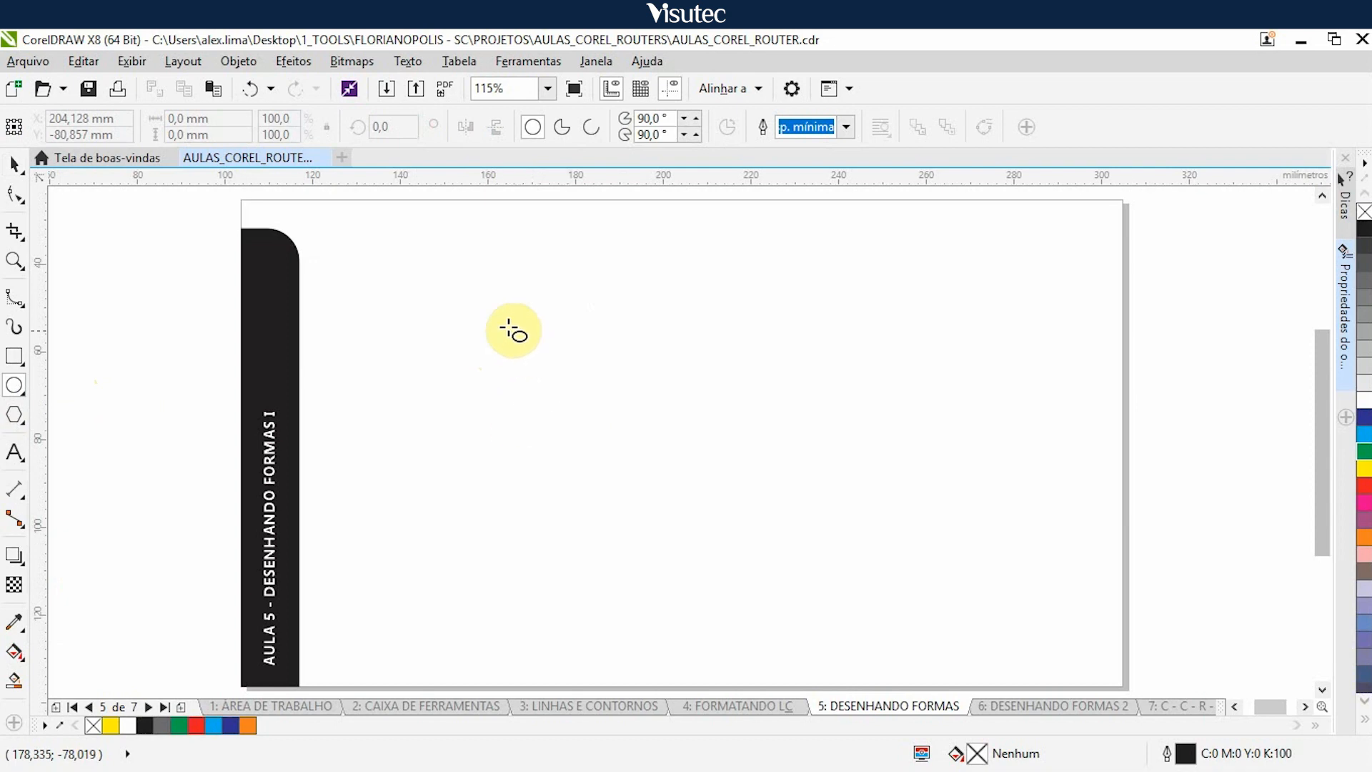
mouse_move(441, 306)
left_mouse_down()
mouse_move(554, 414)
mouse_move(634, 520)
mouse_move(622, 524)
mouse_move(664, 560)
mouse_move(646, 545)
left_mouse_up()
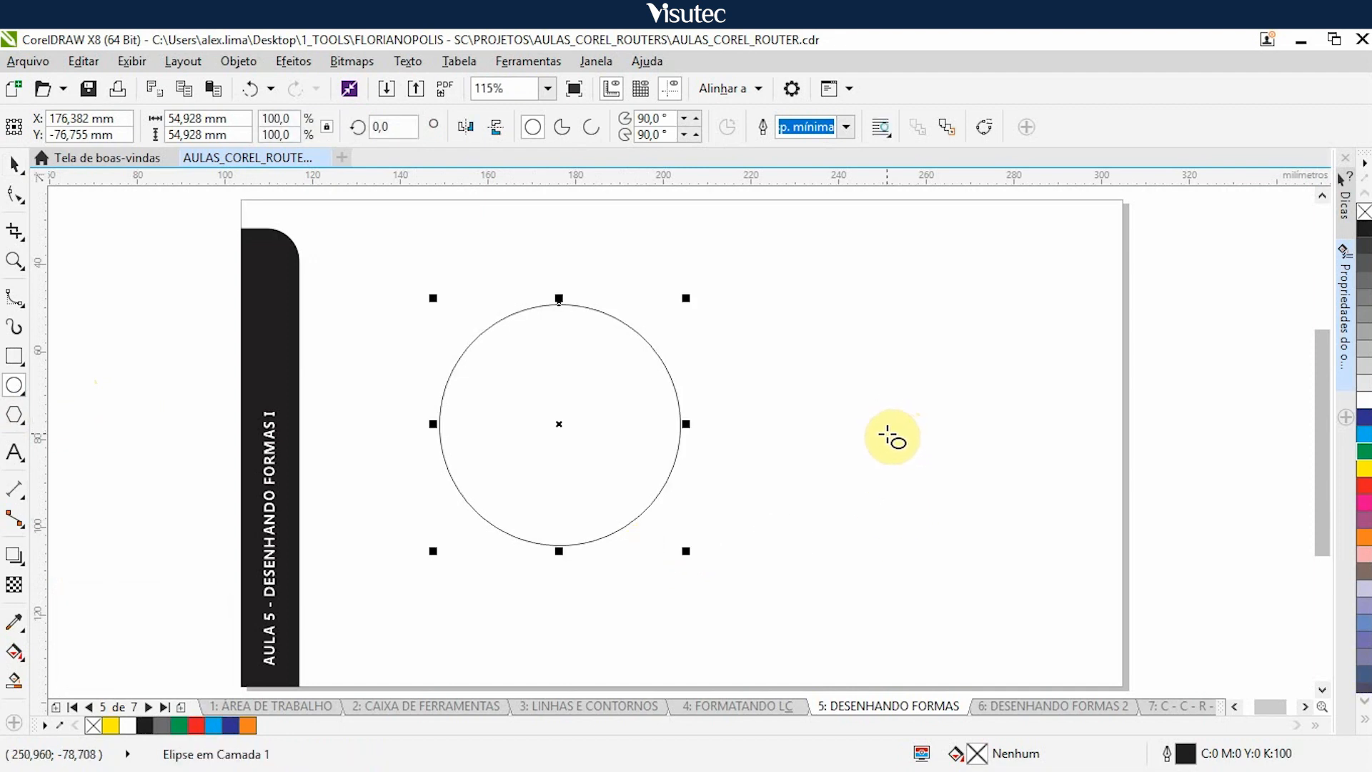
mouse_move(914, 421)
left_mouse_down()
mouse_move(1022, 564)
mouse_move(1007, 556)
left_mouse_up()
left_click(15, 162)
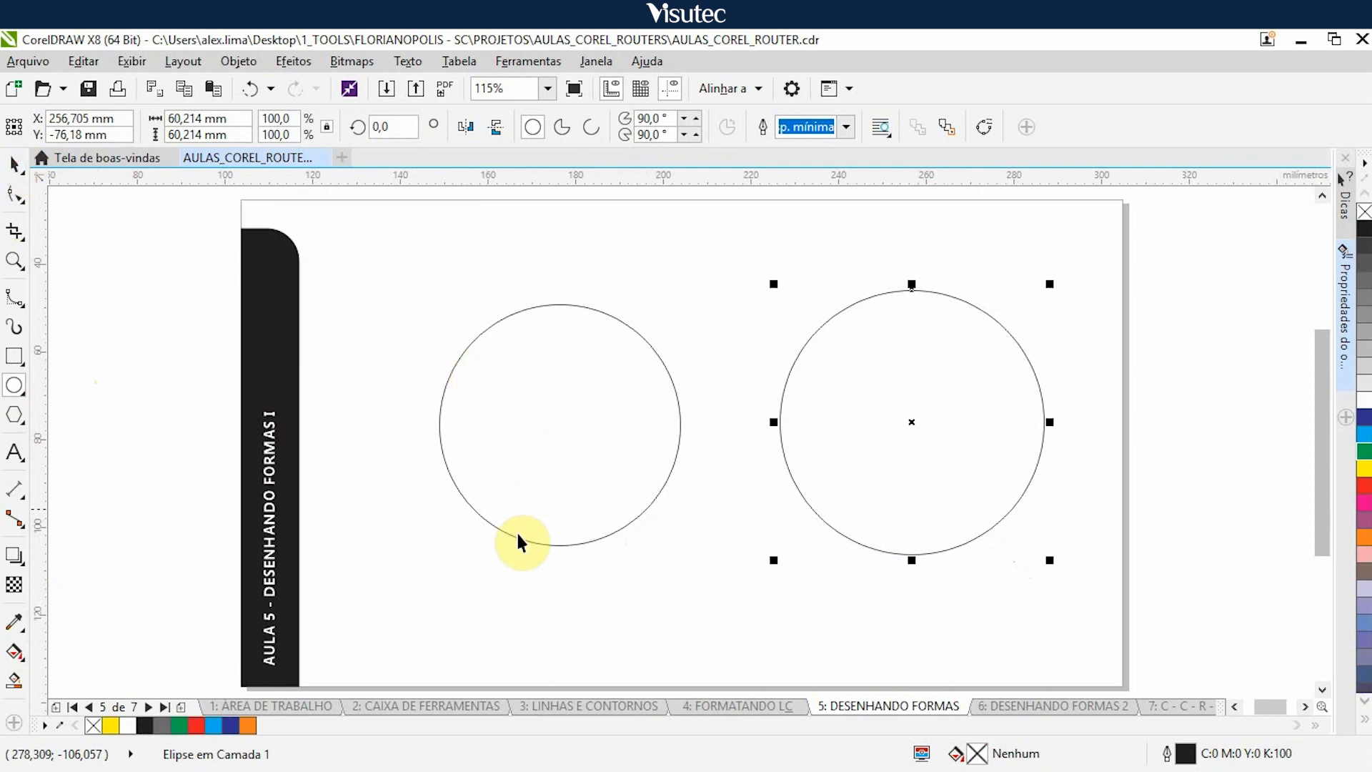
left_click(626, 547)
left_click(540, 482)
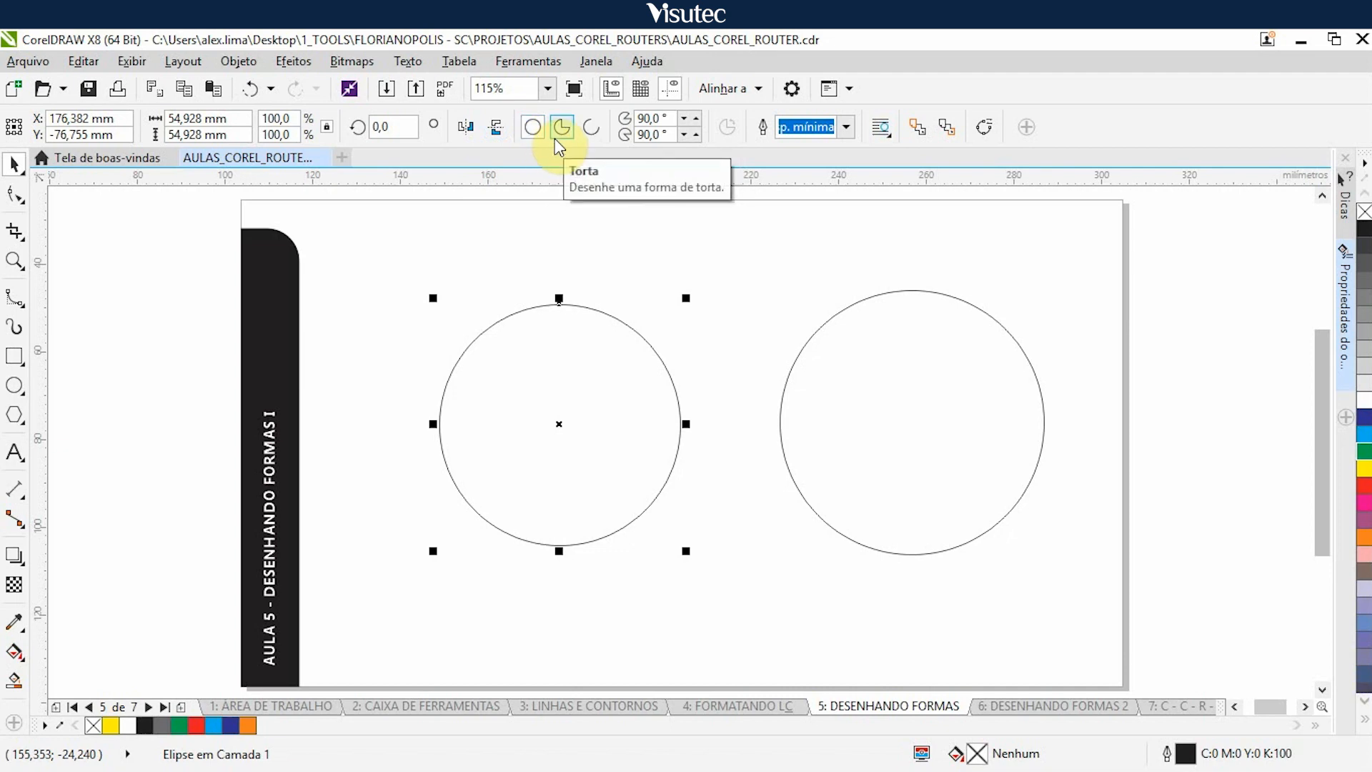
left_click(590, 129)
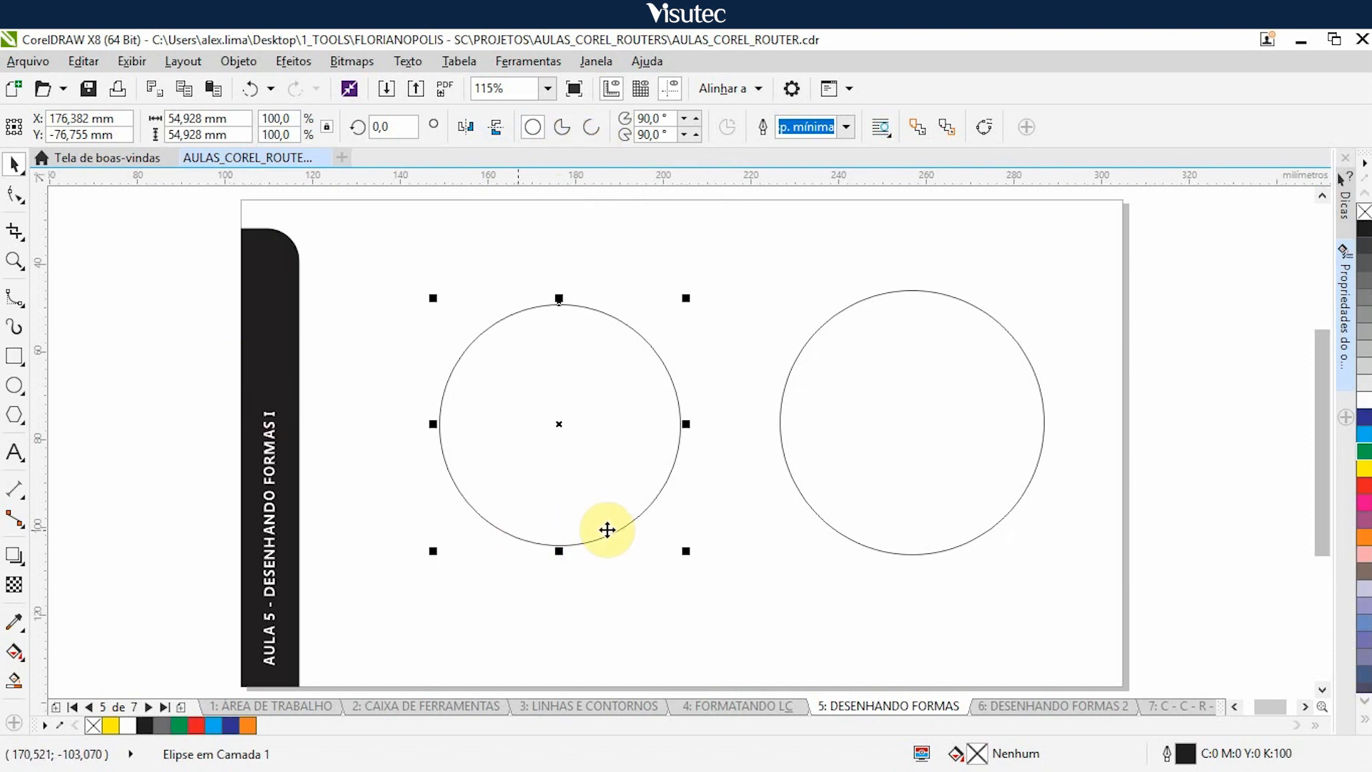
left_click(760, 577)
Step: Fill the smaller circle with red and give it a yellow outline 12 pt wide
left_click(556, 455)
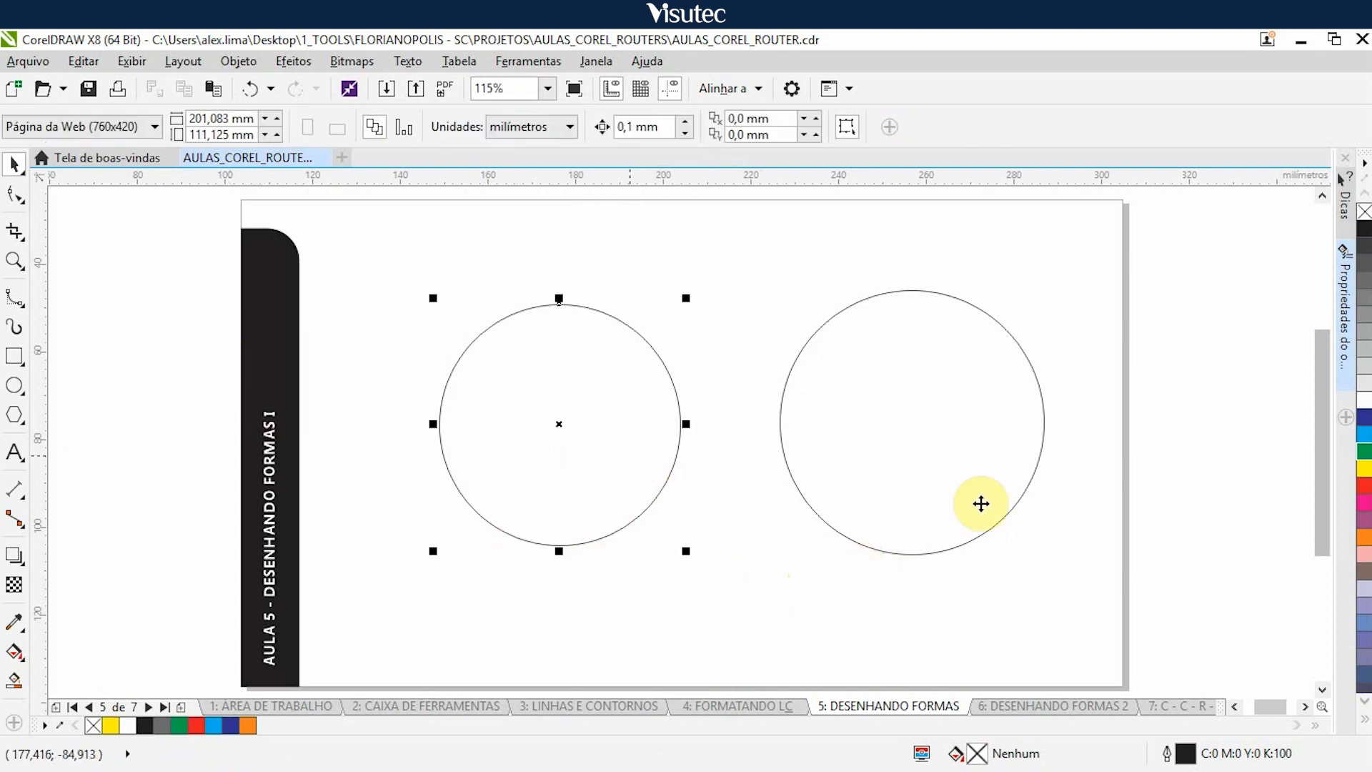
left_click(1365, 486)
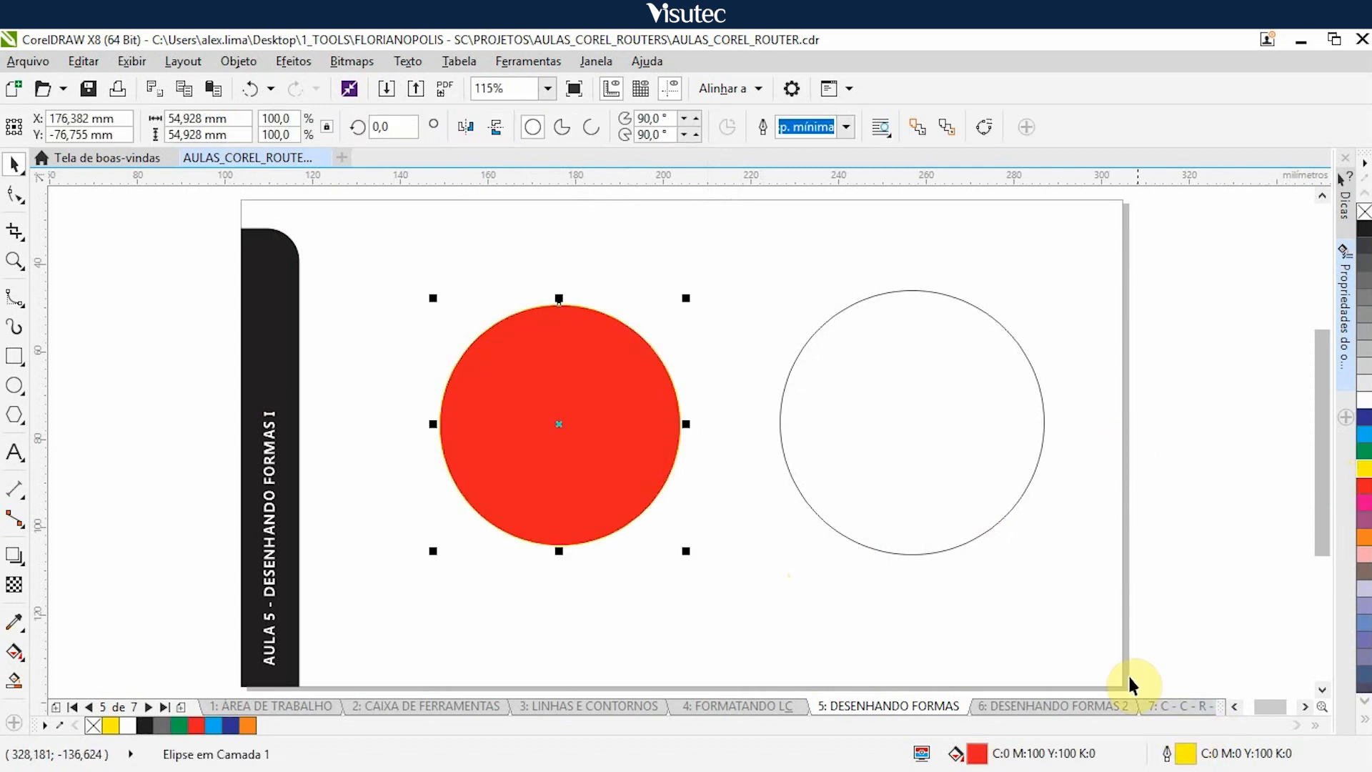
double_click(1186, 754)
left_click(556, 275)
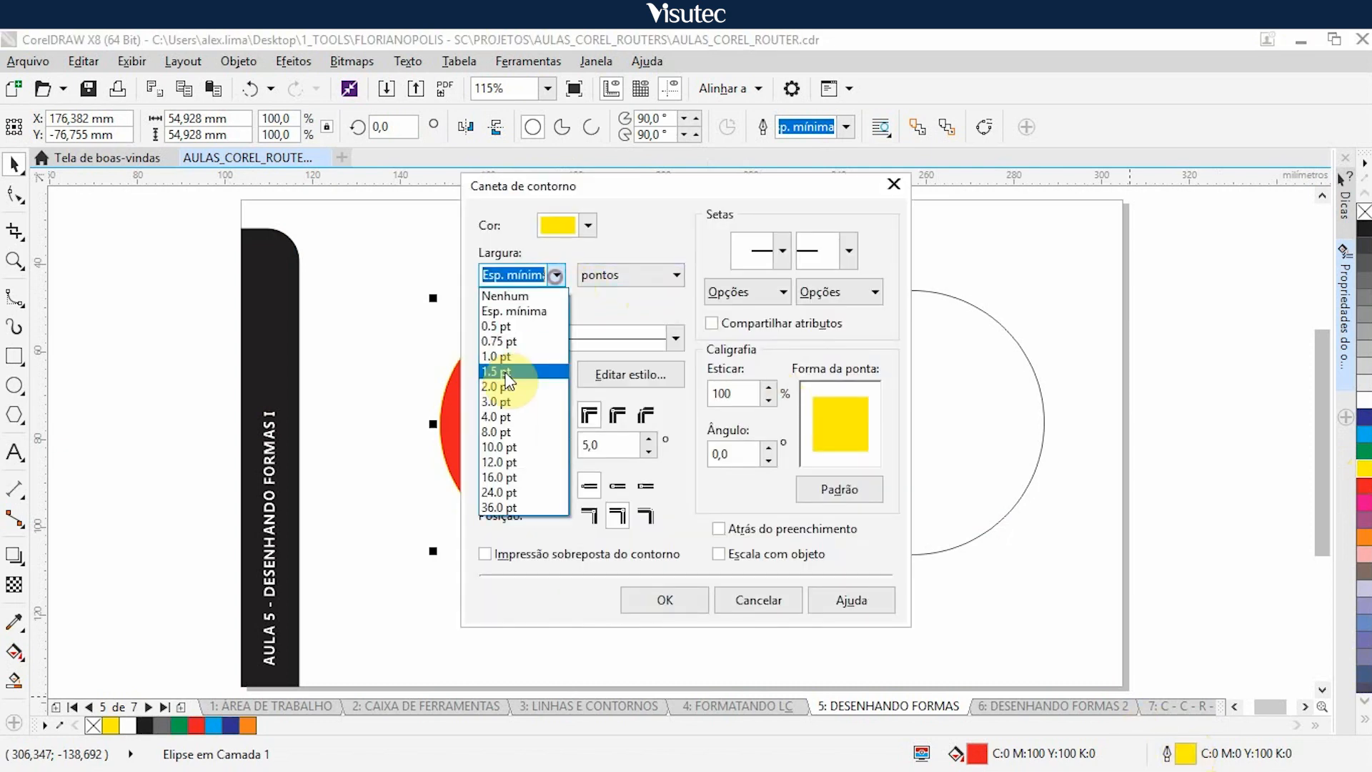
left_click(511, 462)
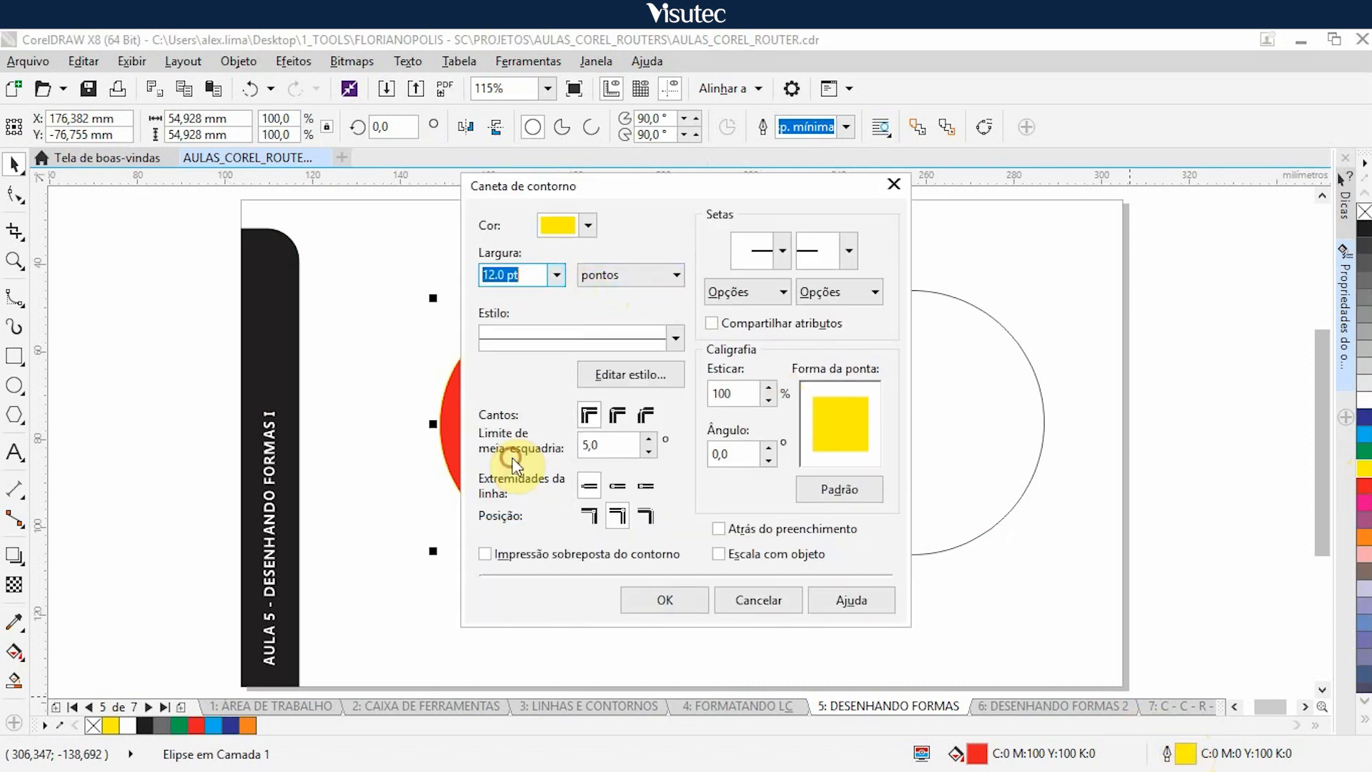
left_click(681, 600)
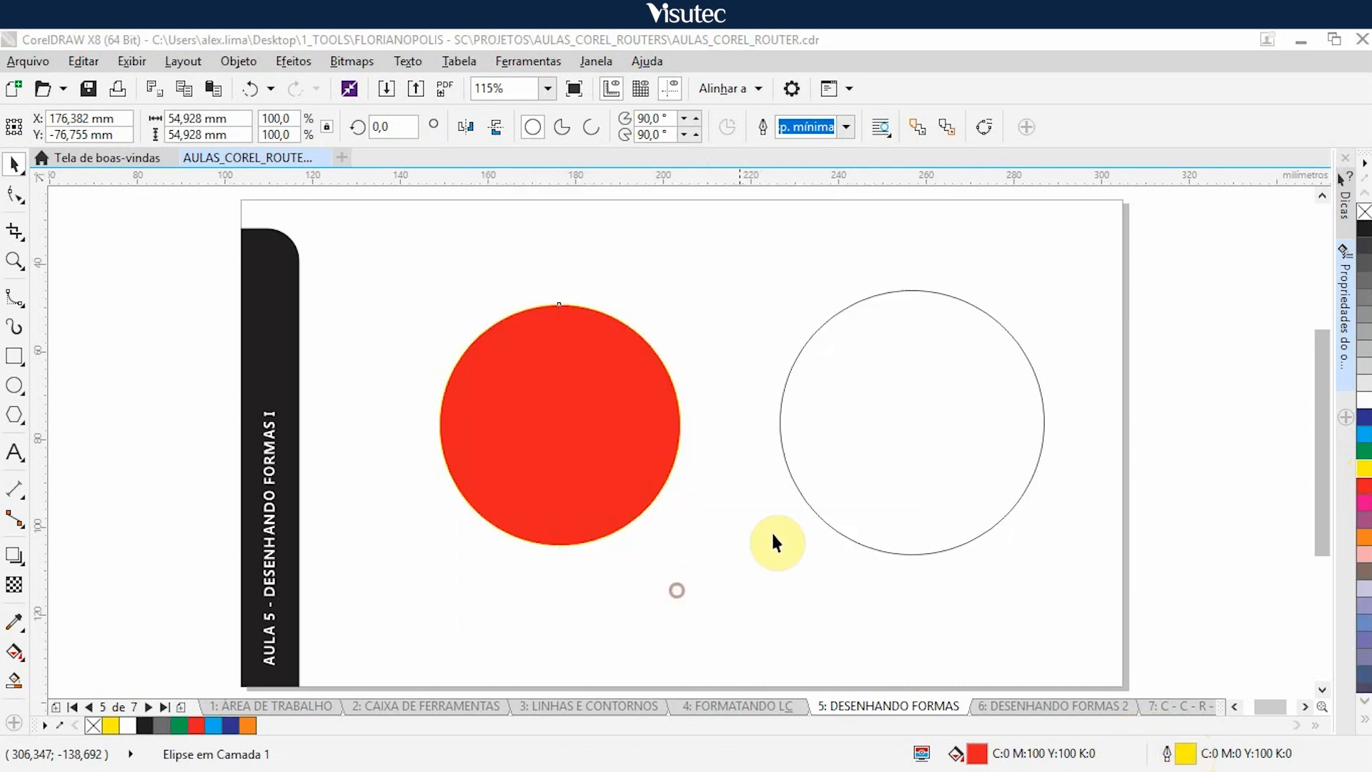
Step: Fill the larger circle with cyan and give it a green outline 12 pt wide
left_click(918, 421)
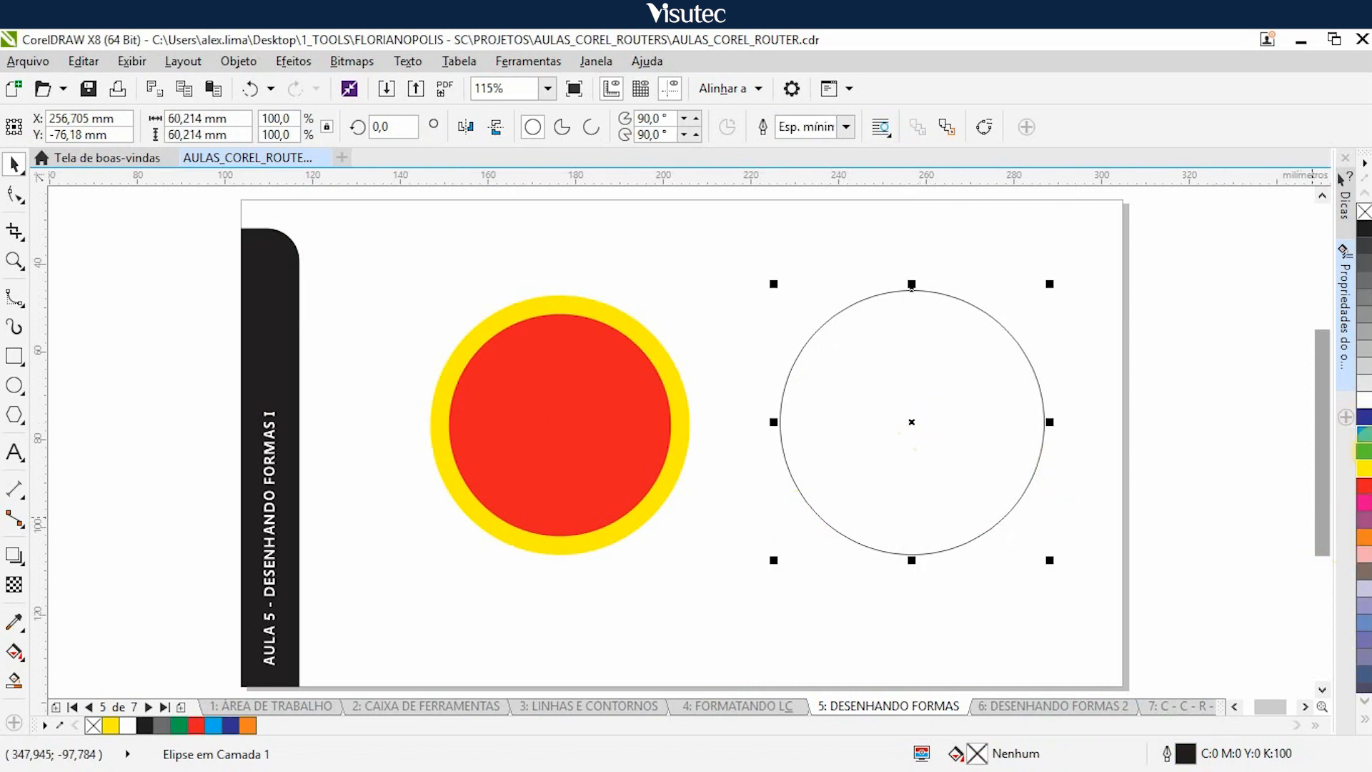
left_click(1365, 436)
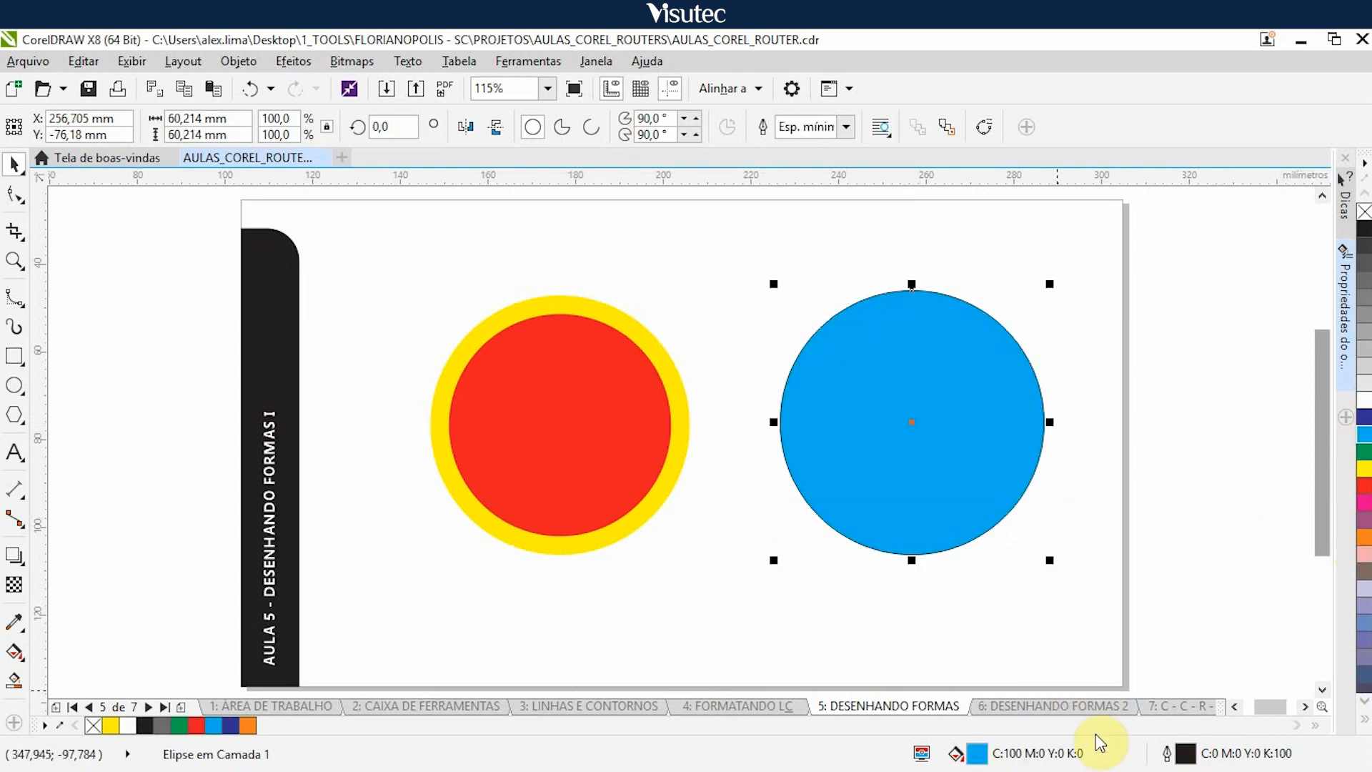
double_click(1189, 755)
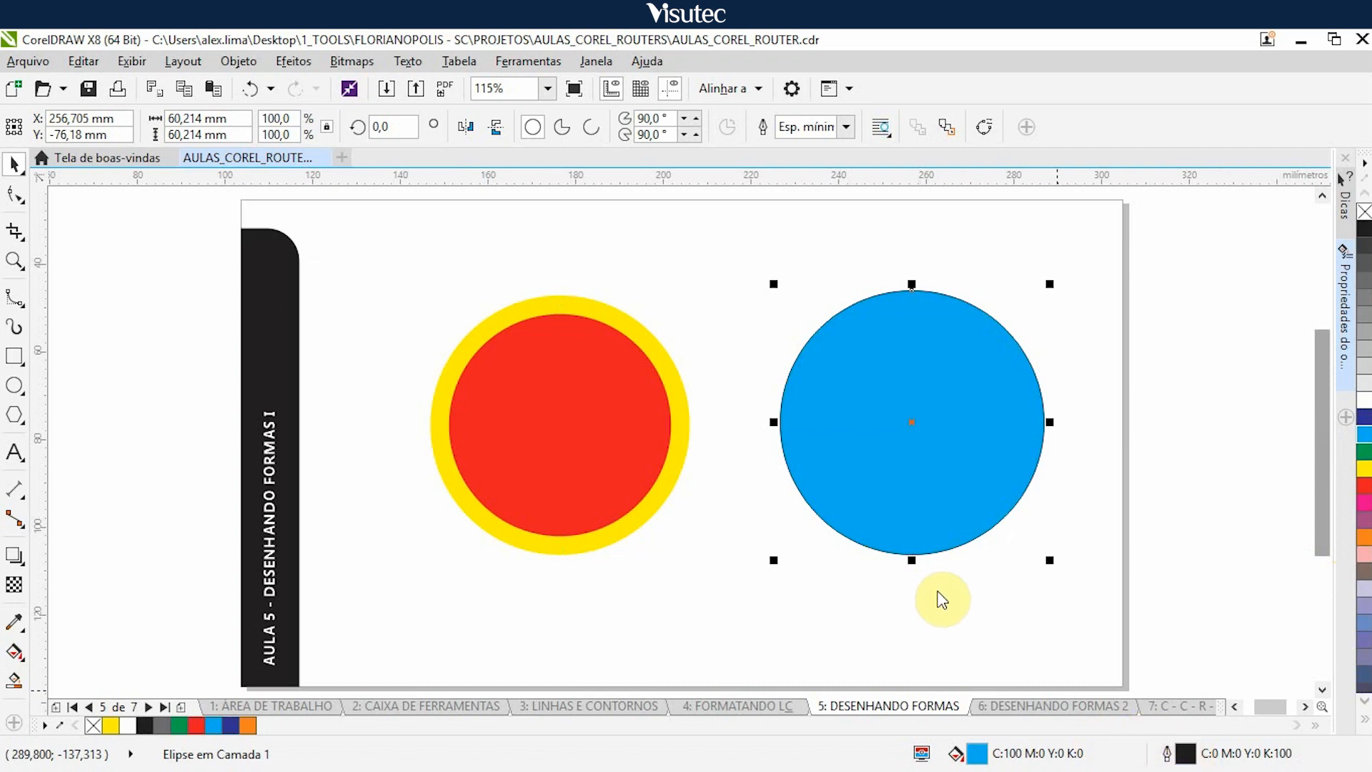
left_click(556, 274)
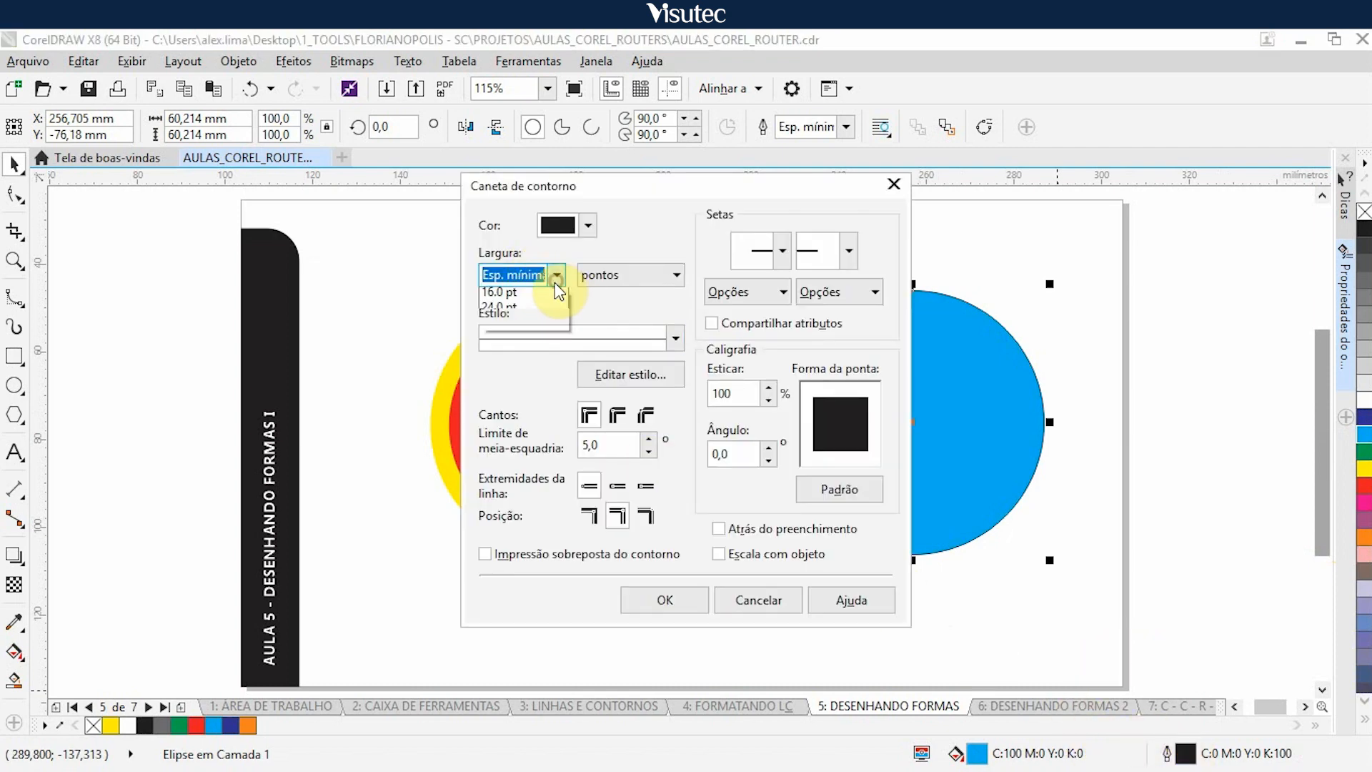
left_click(511, 462)
left_click(666, 600)
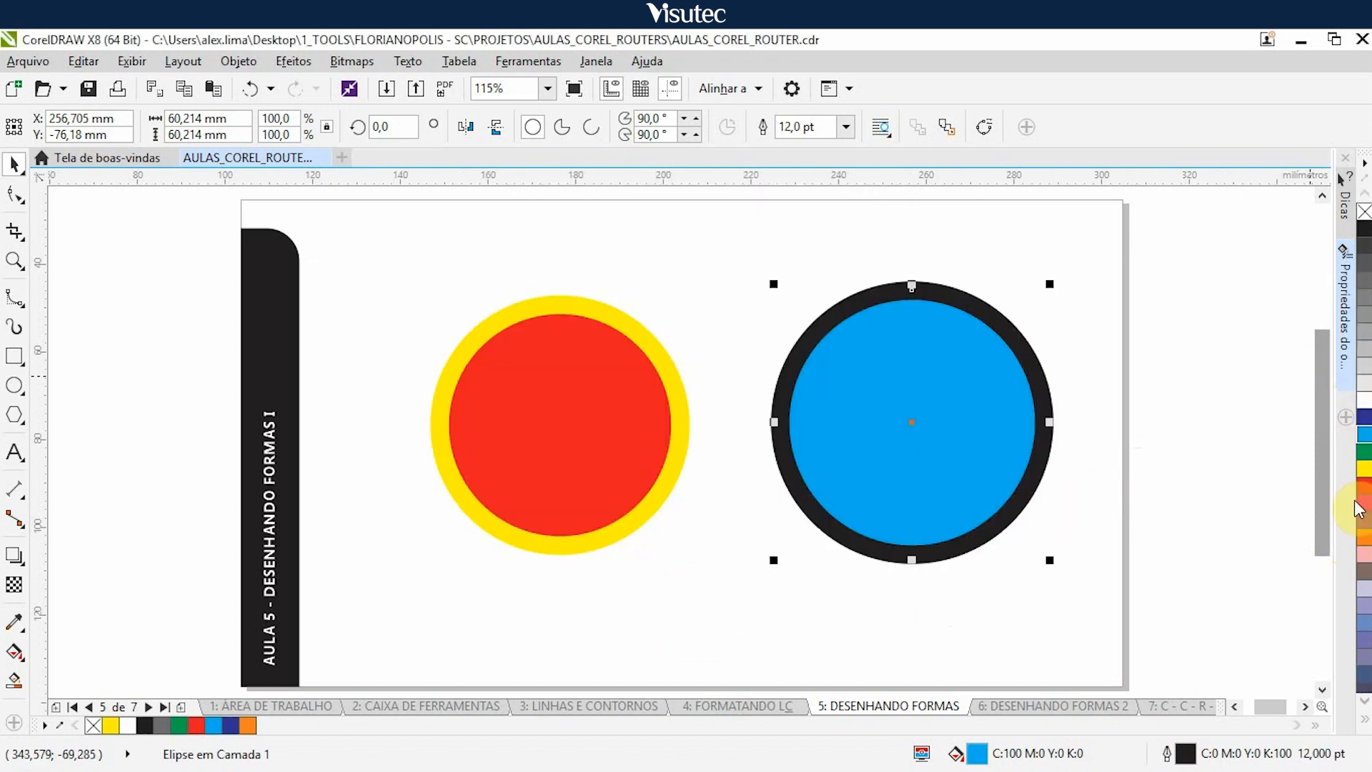
right_click(1364, 452)
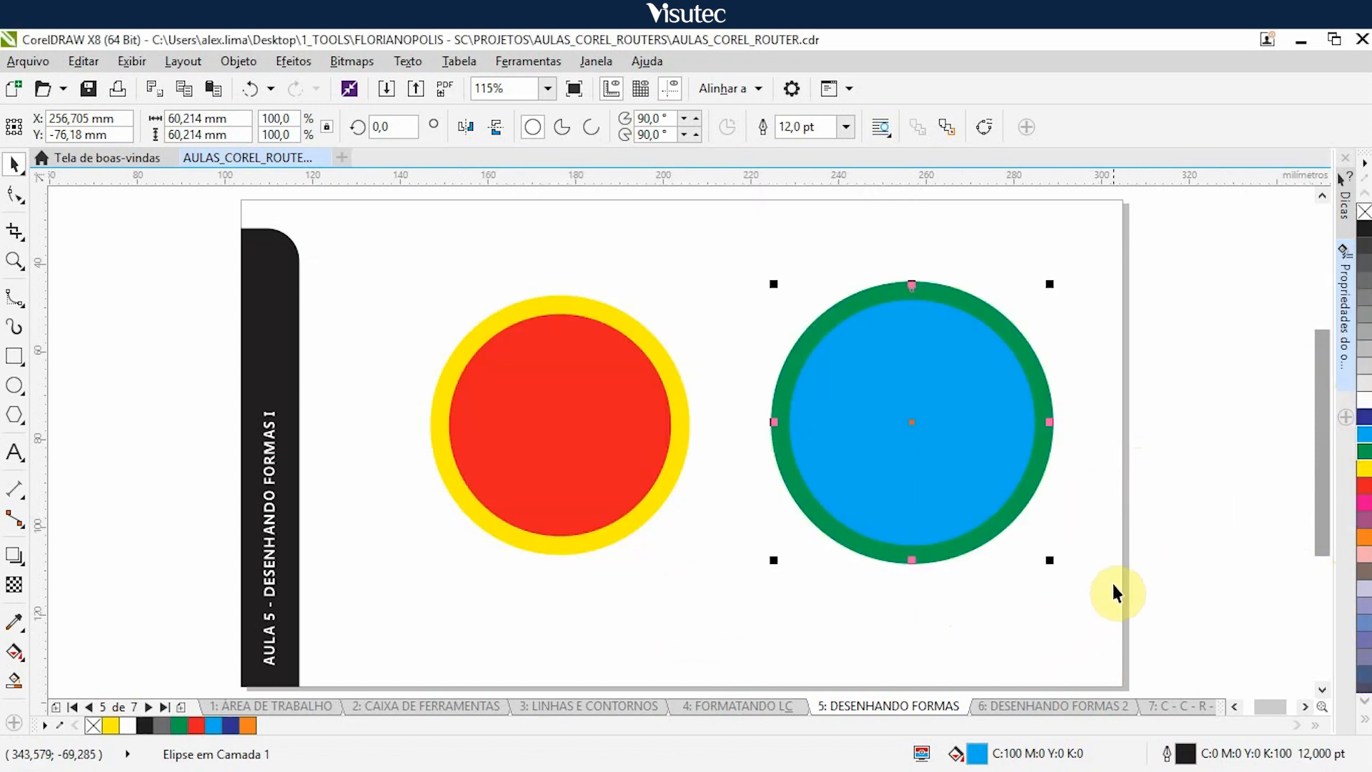
Step: Move the blue circle slightly down and to the right, and the red circle down and to the left
left_click(1041, 638)
left_click_drag(897, 456, 905, 465)
left_click_drag(588, 422, 547, 459)
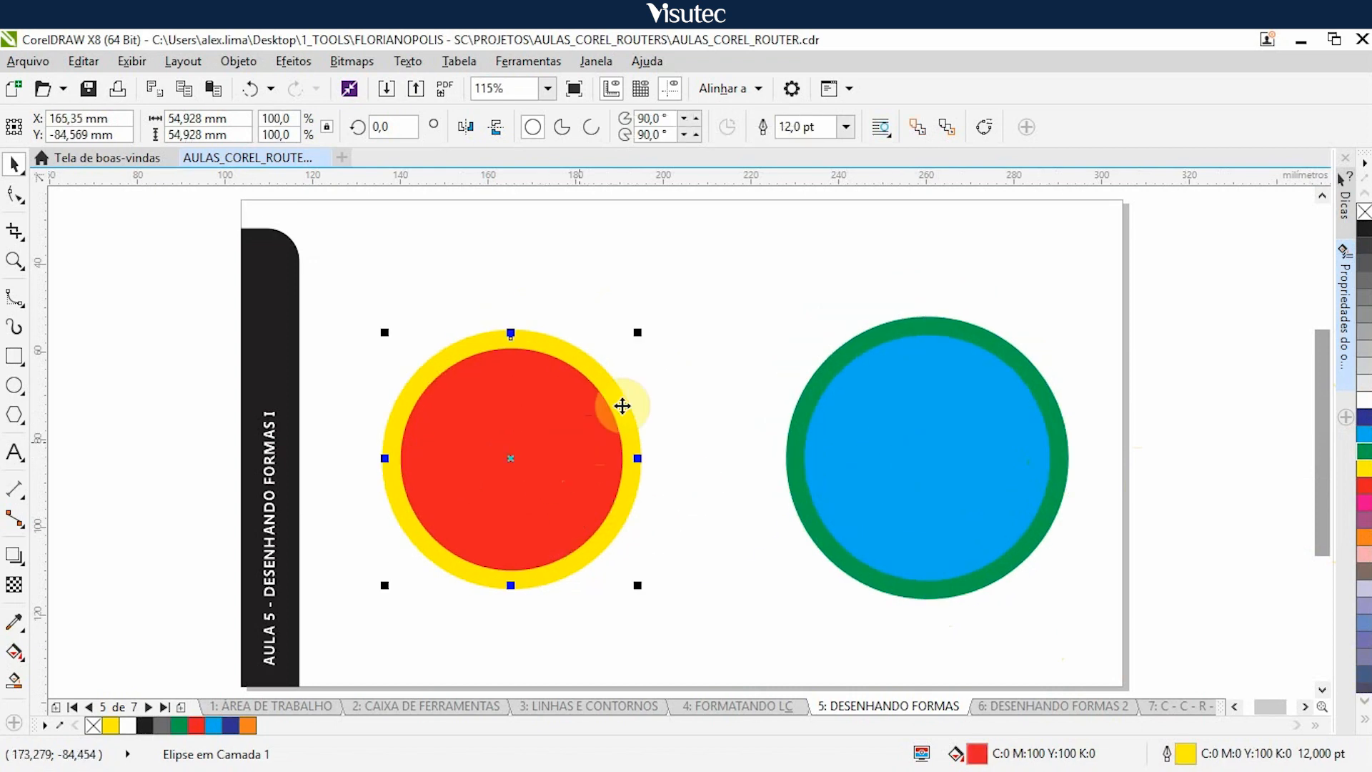
Step: Convert the red circle into a pie shape and set its ending angle to 290°
left_click(567, 131)
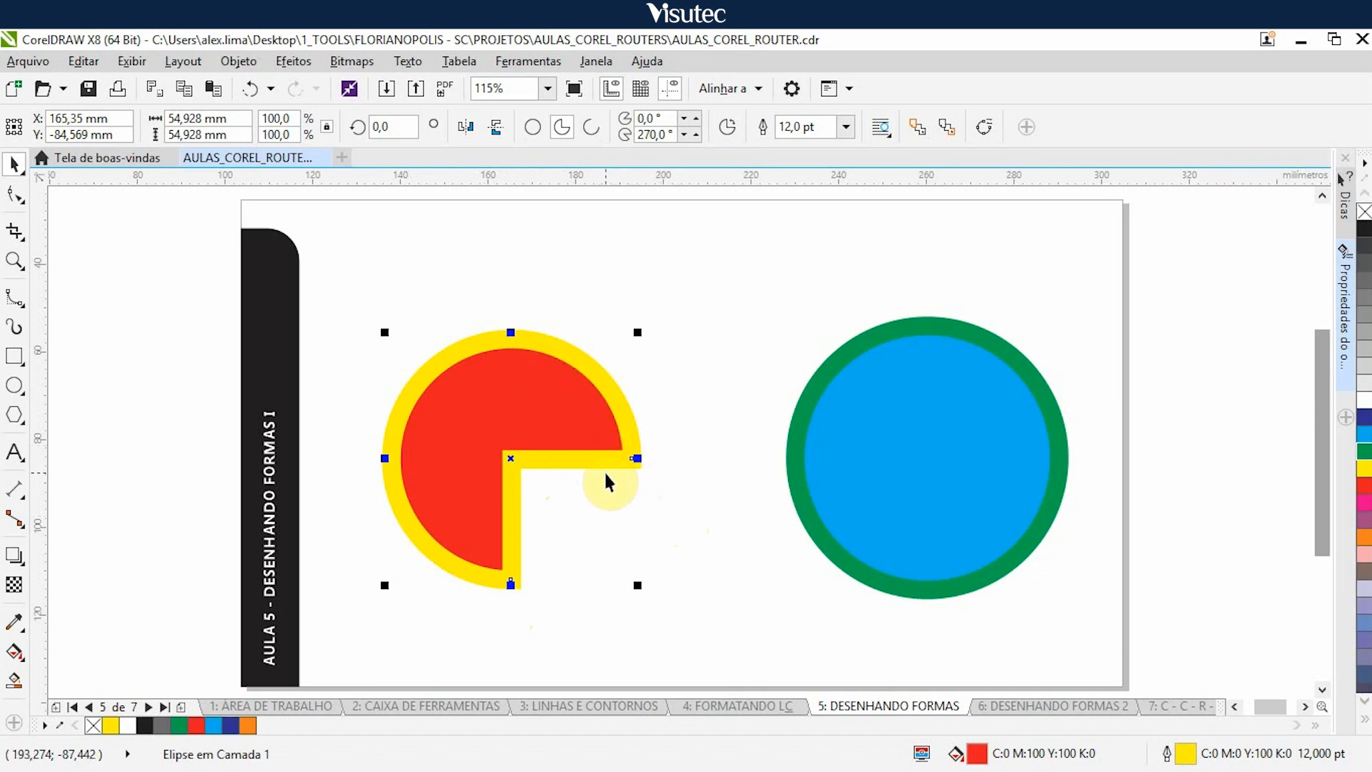
double_click(652, 135)
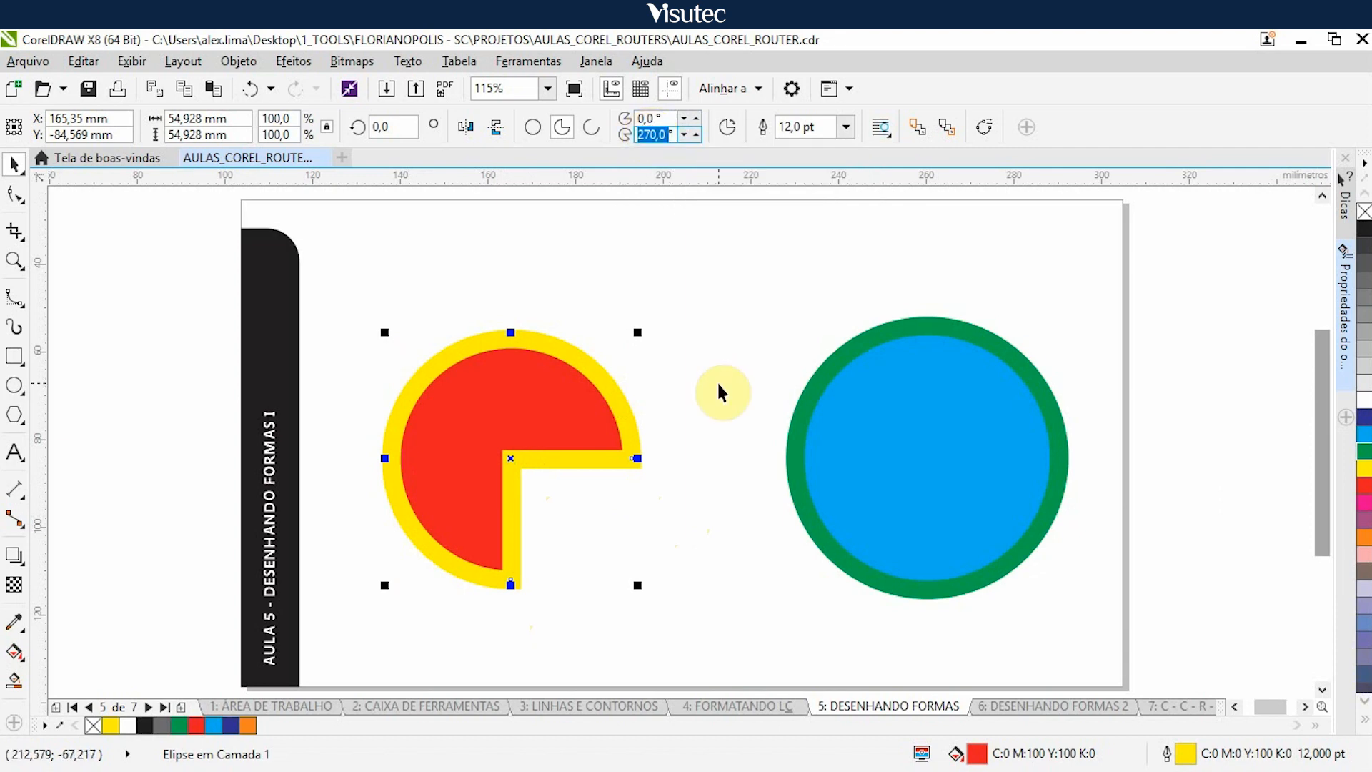
type("290")
key("Return")
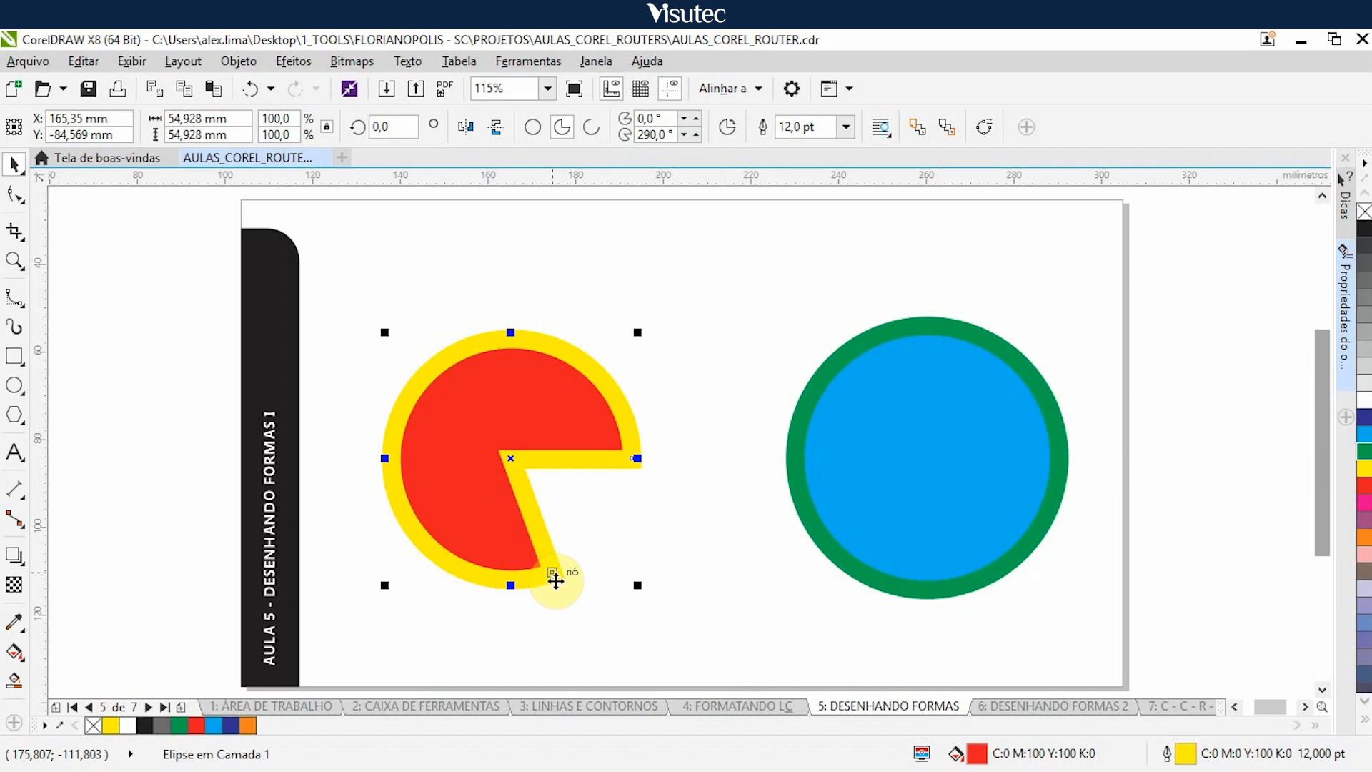
Step: Reshape the red pie by its nodes with the Shape tool so it runs from about 300° to about 214°
left_click(12, 198)
left_click(635, 459)
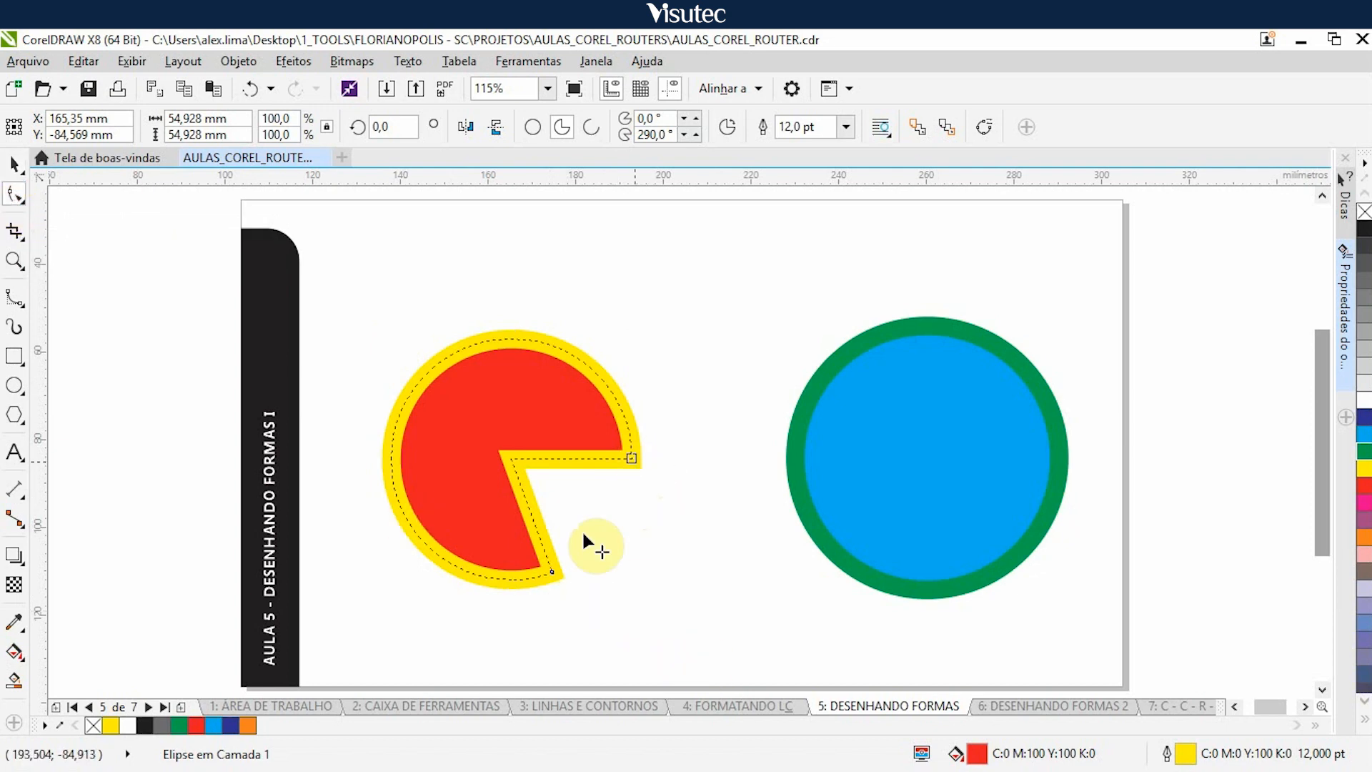
left_click_drag(551, 573, 417, 526)
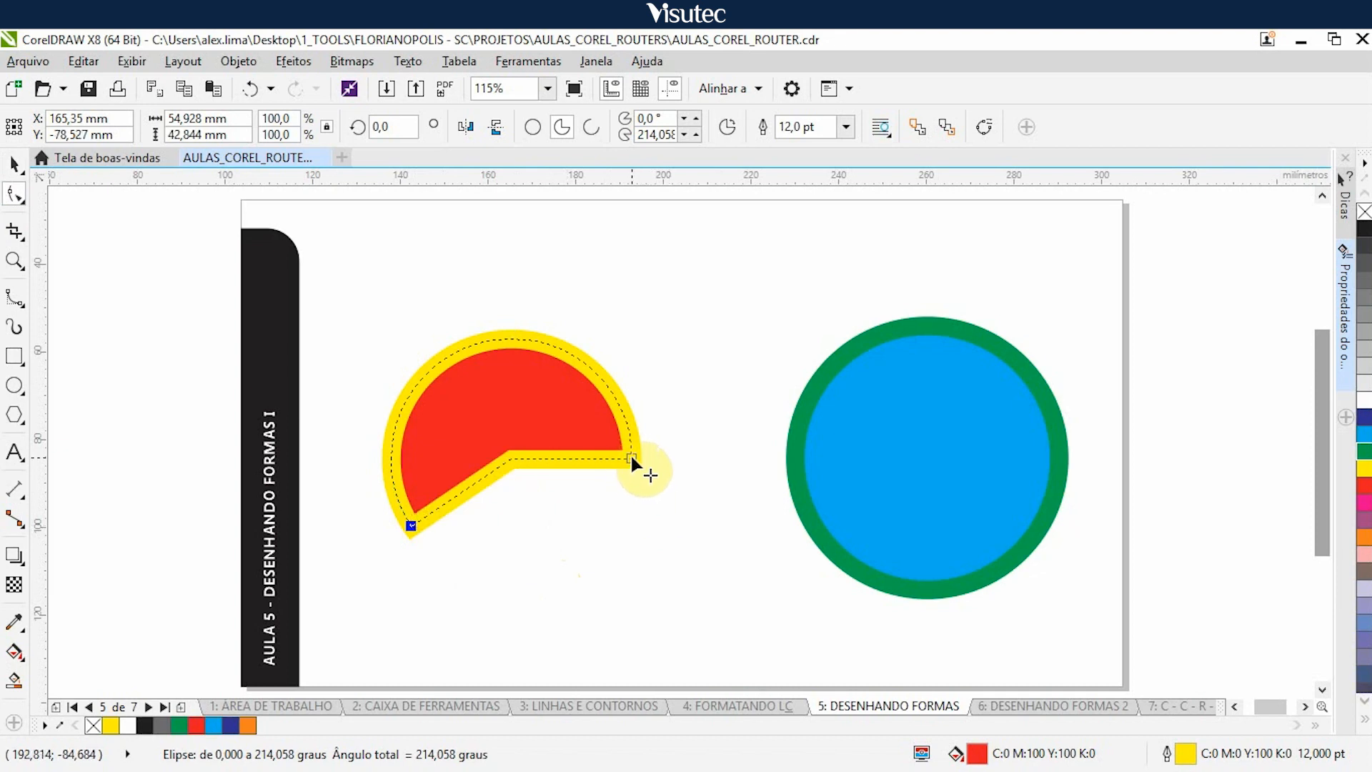
left_click_drag(632, 456, 611, 511)
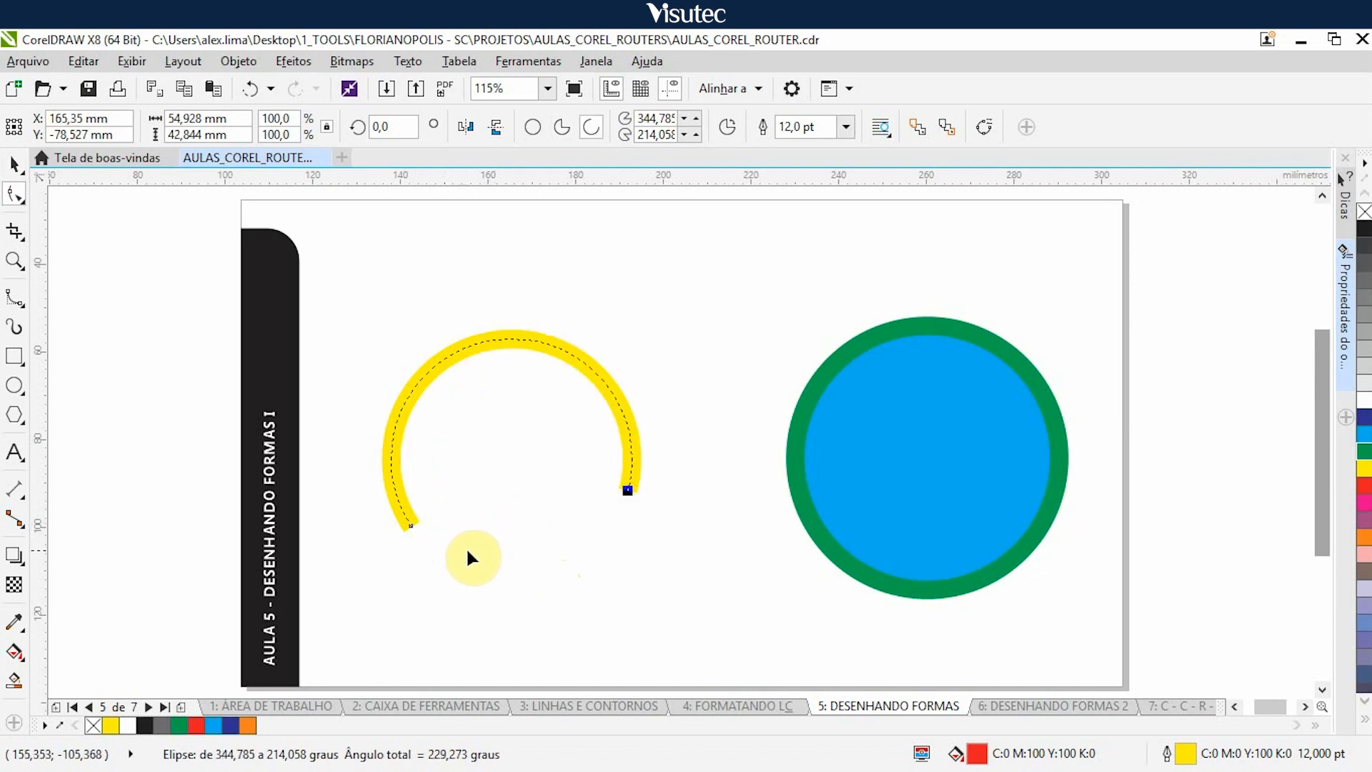
key("ctrl+z")
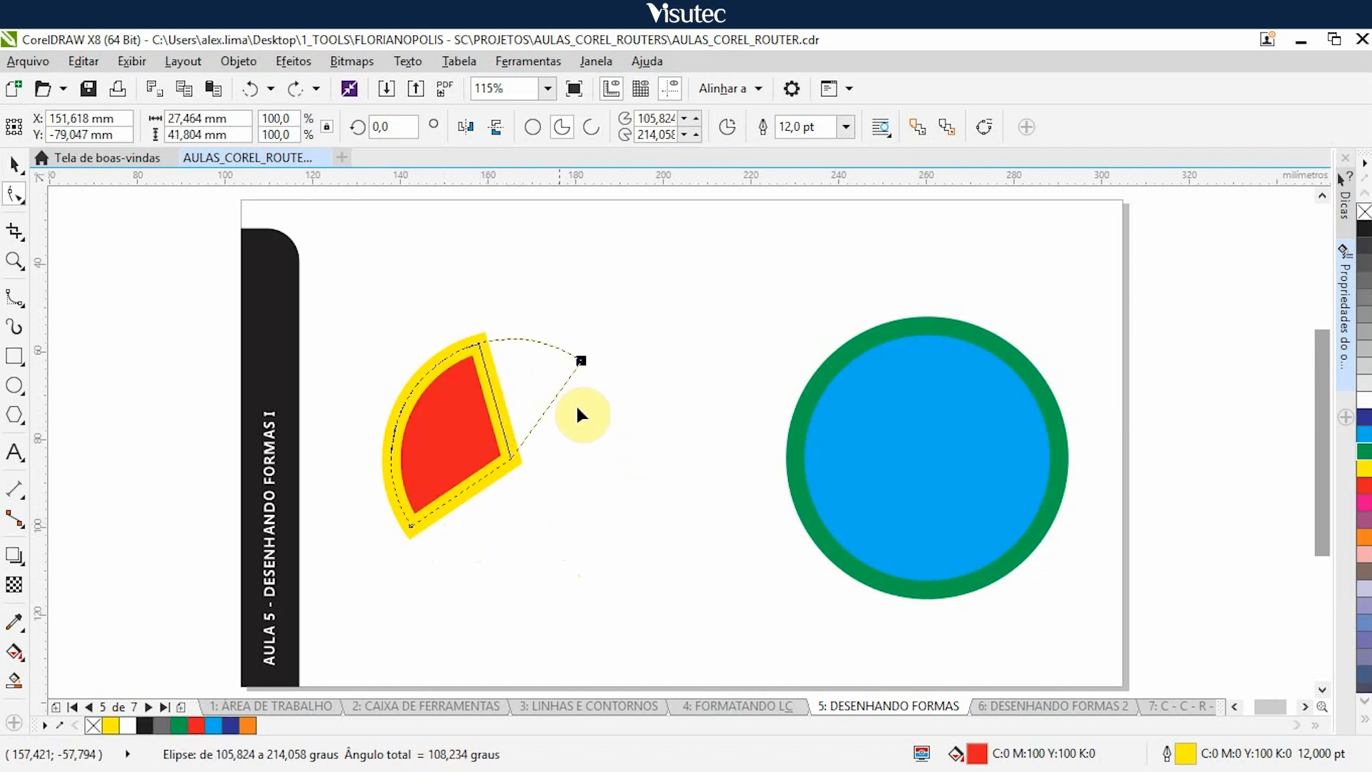
left_click_drag(577, 408, 536, 500)
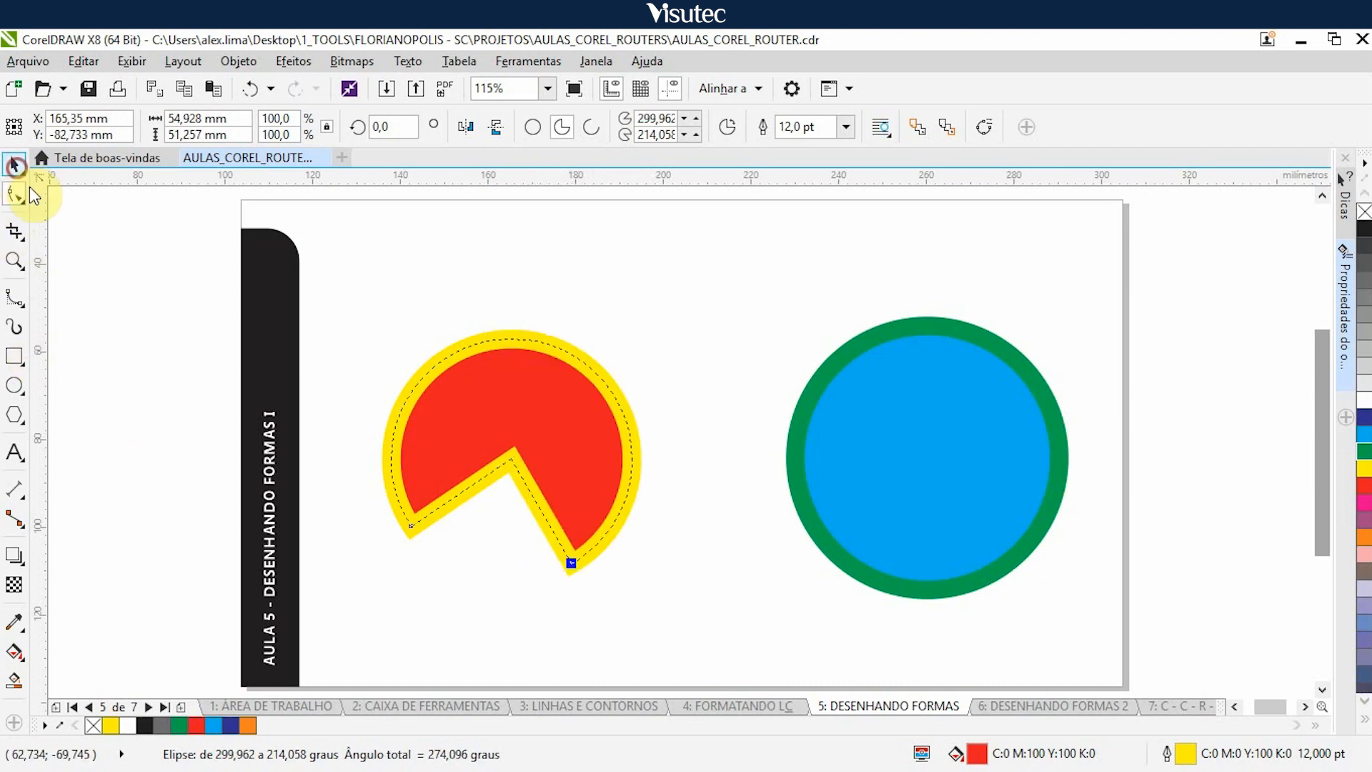
left_click(14, 164)
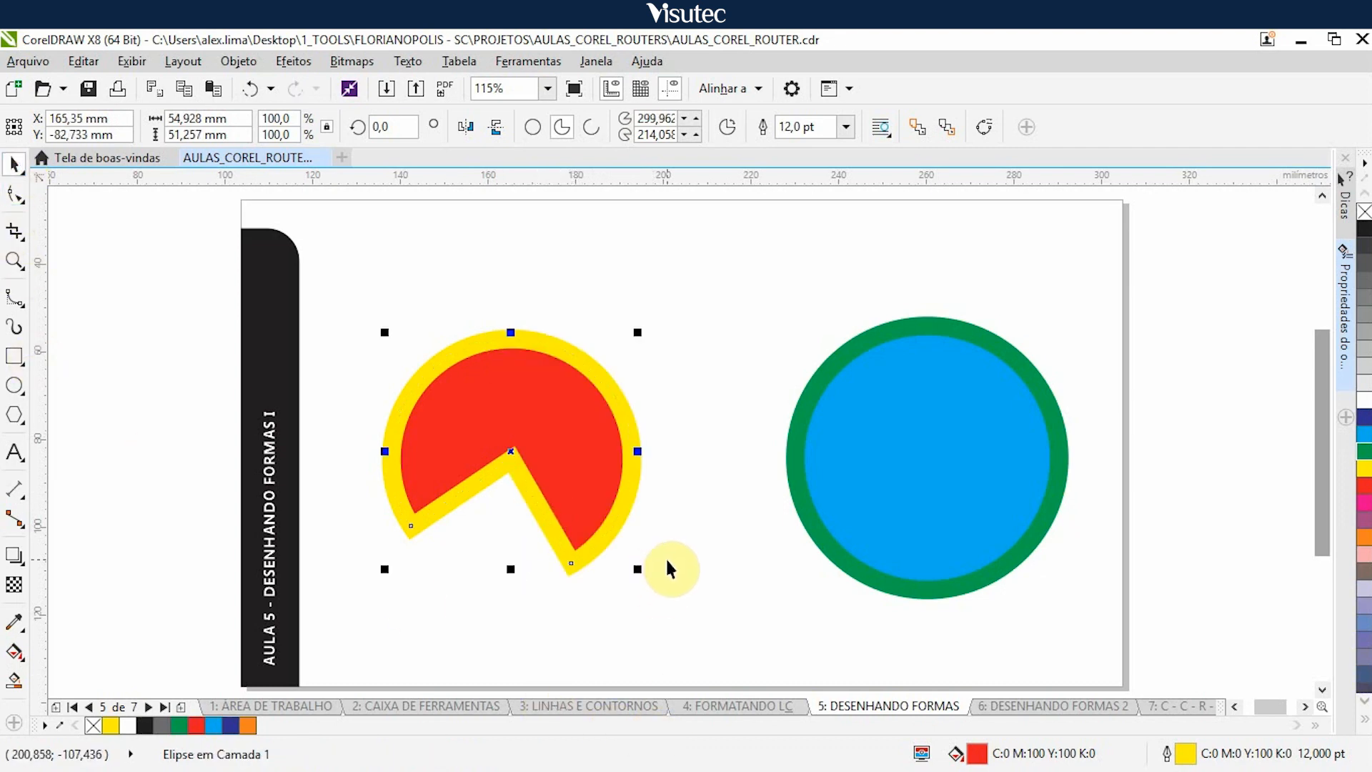
Step: Mirror the red pie vertically and horizontally, and set its outline width to 8 pt
left_click(498, 127)
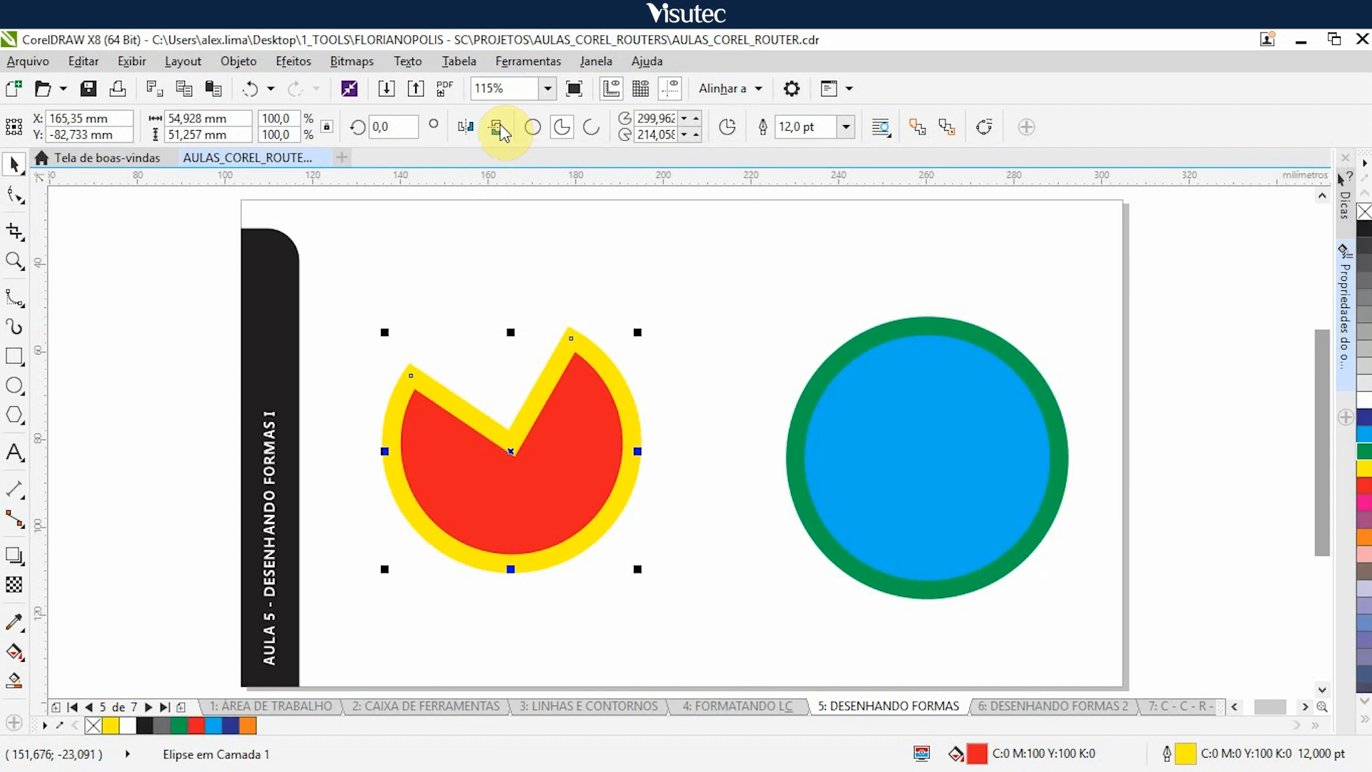
left_click(464, 128)
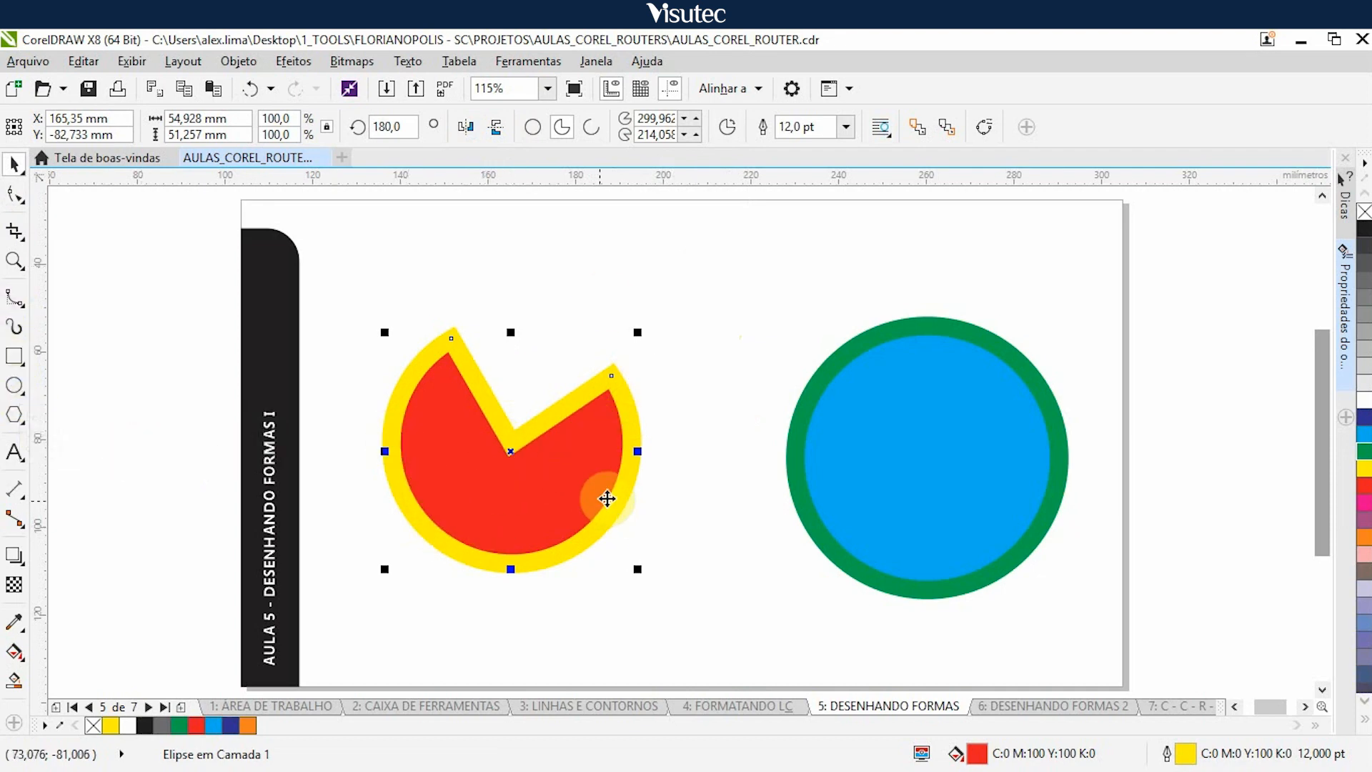
left_click(846, 127)
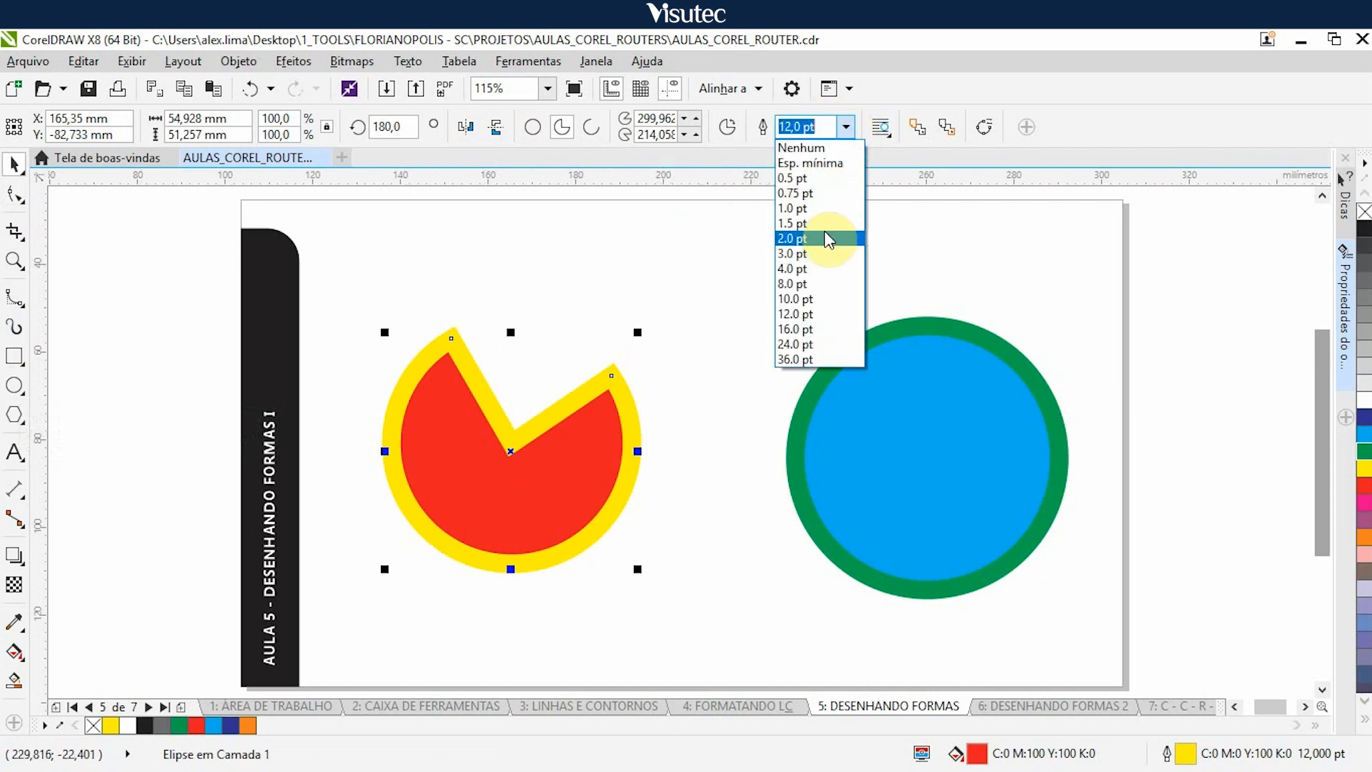
left_click(806, 284)
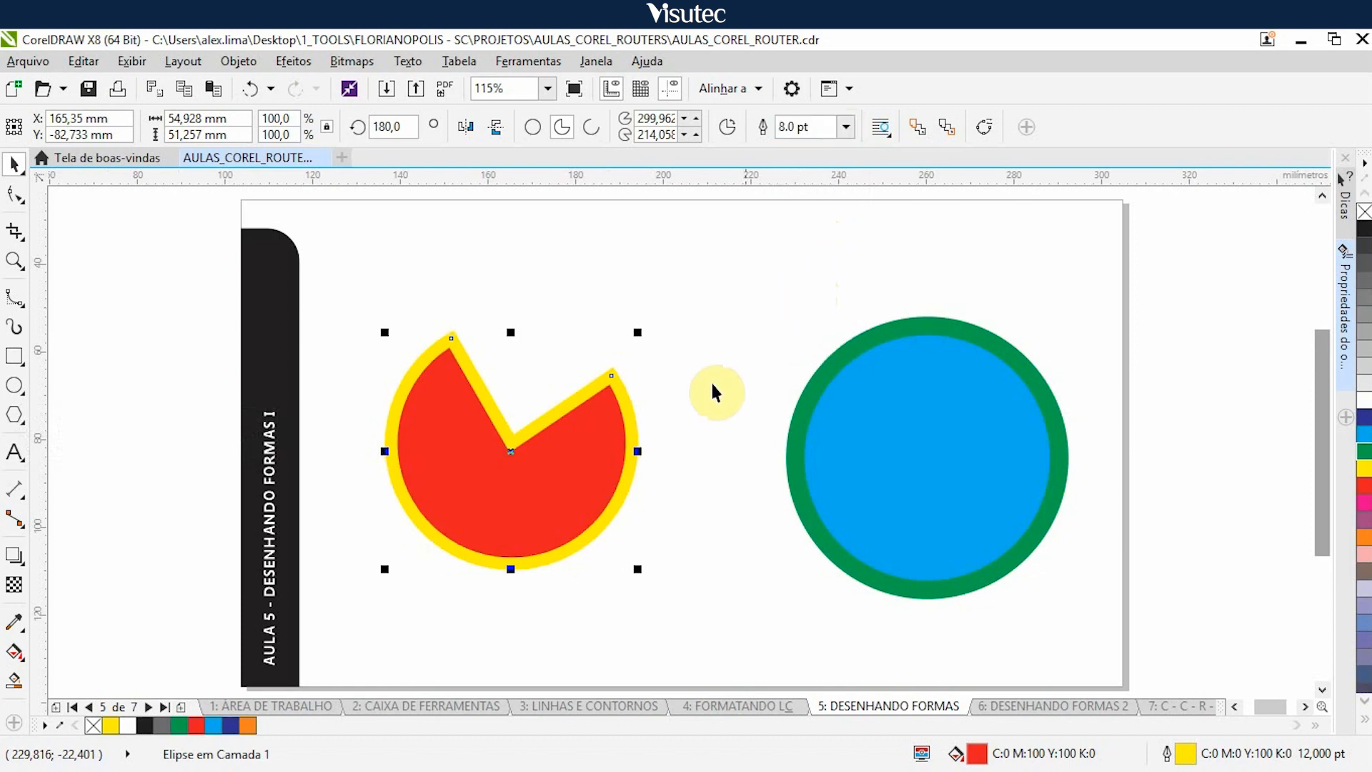
left_click(704, 414)
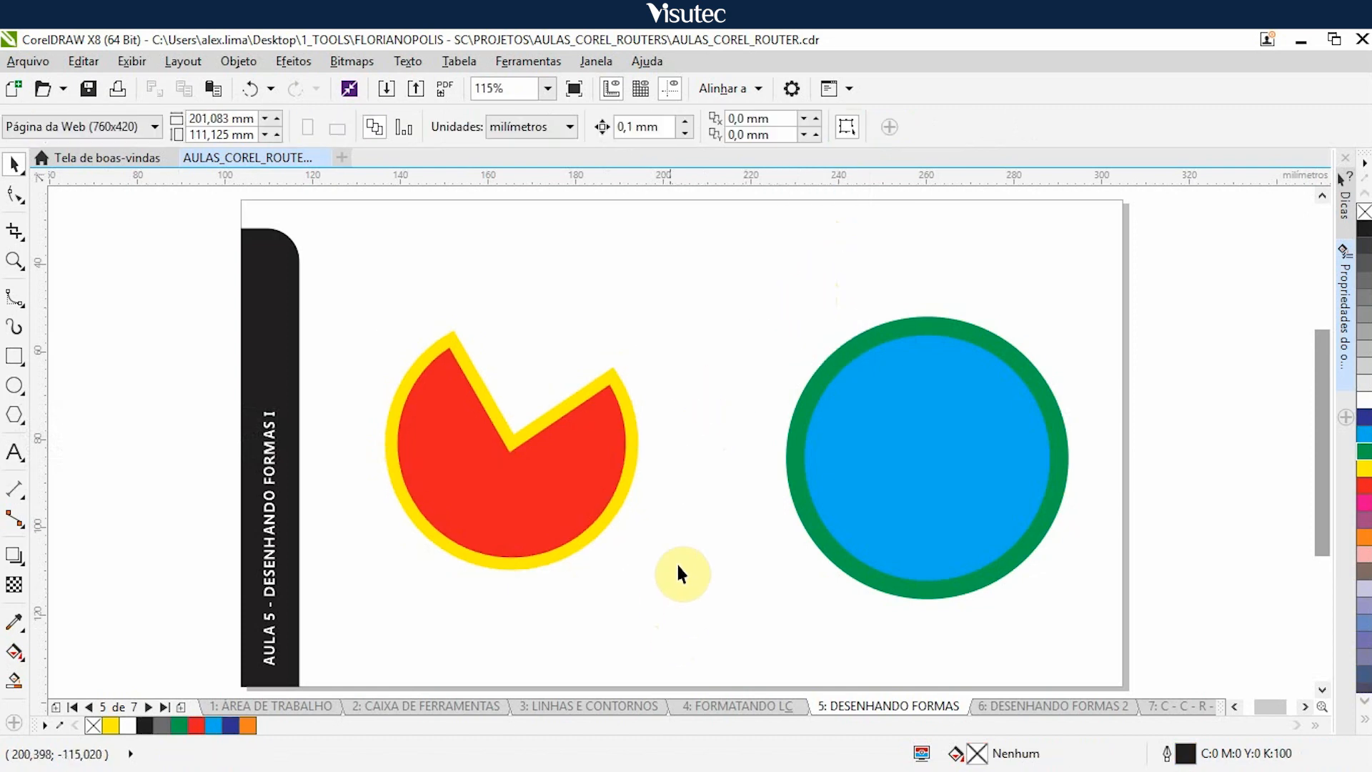
Step: Convert the blue circle into an open arc and move its starting node with the Shape tool to about 64°
left_click(821, 422)
left_click(915, 465)
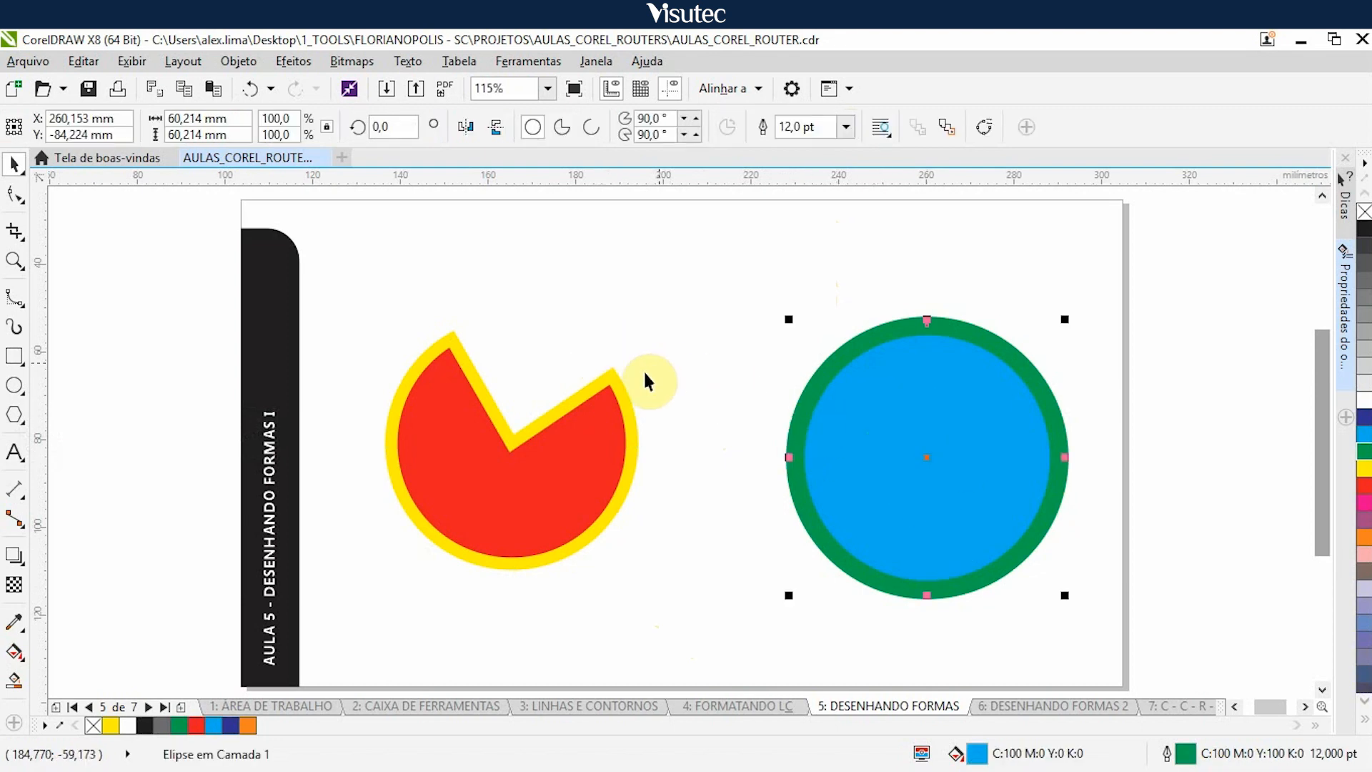
left_click(591, 128)
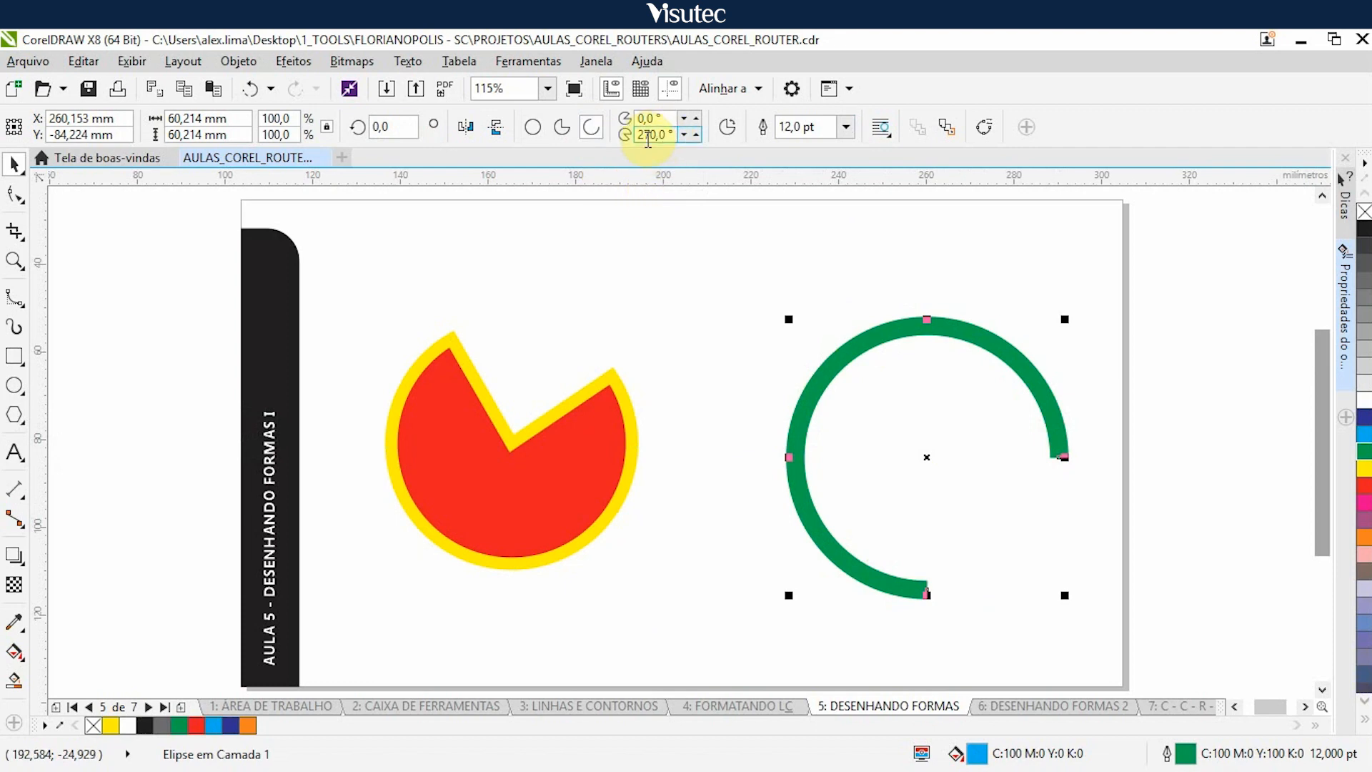
left_click(15, 194)
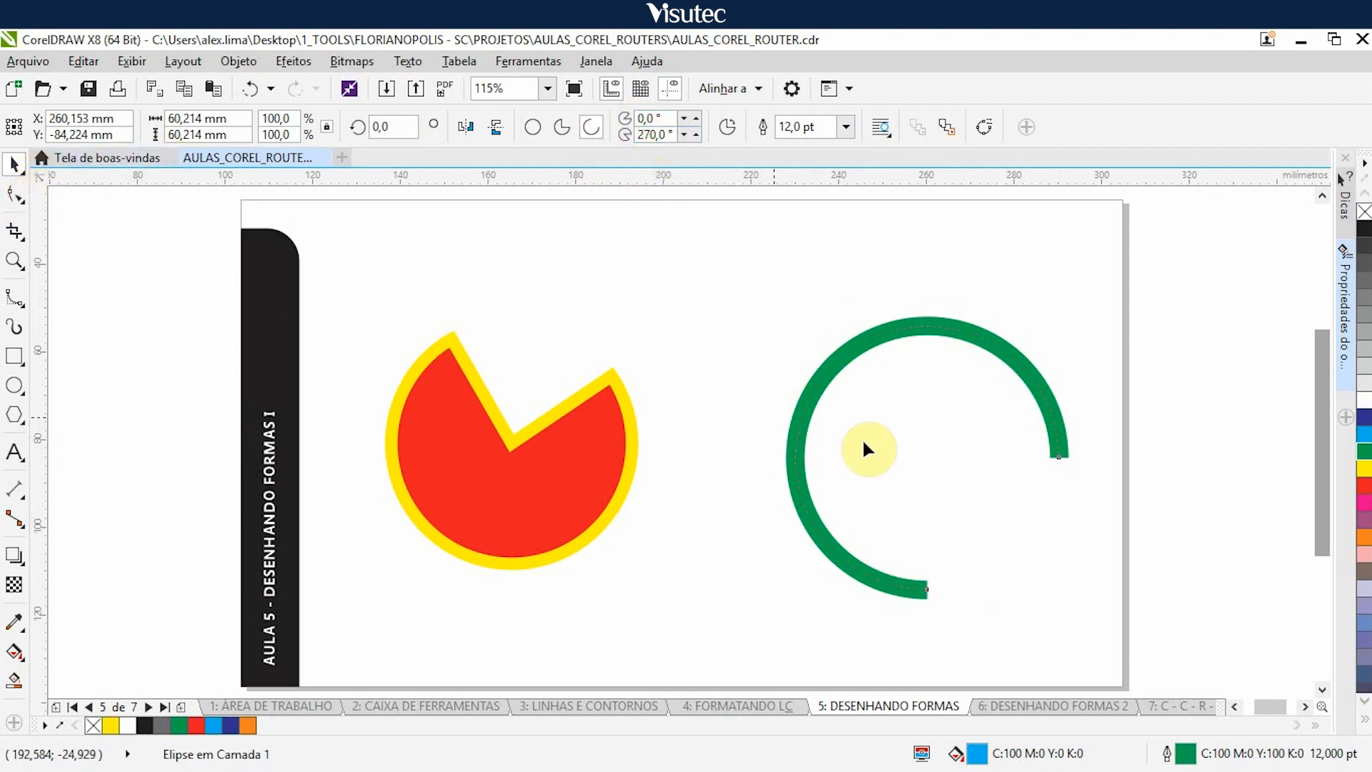
left_click_drag(1060, 458, 962, 417)
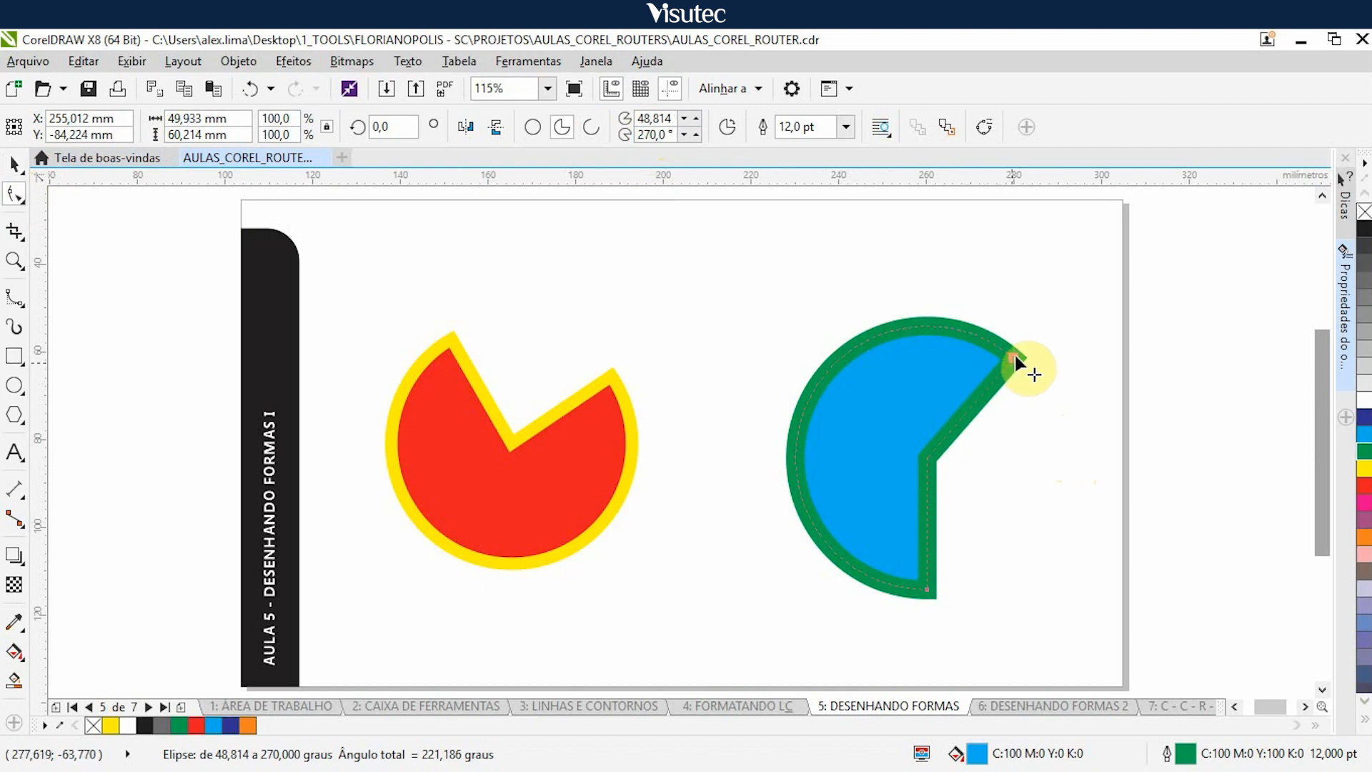
left_click_drag(1014, 356, 1004, 284)
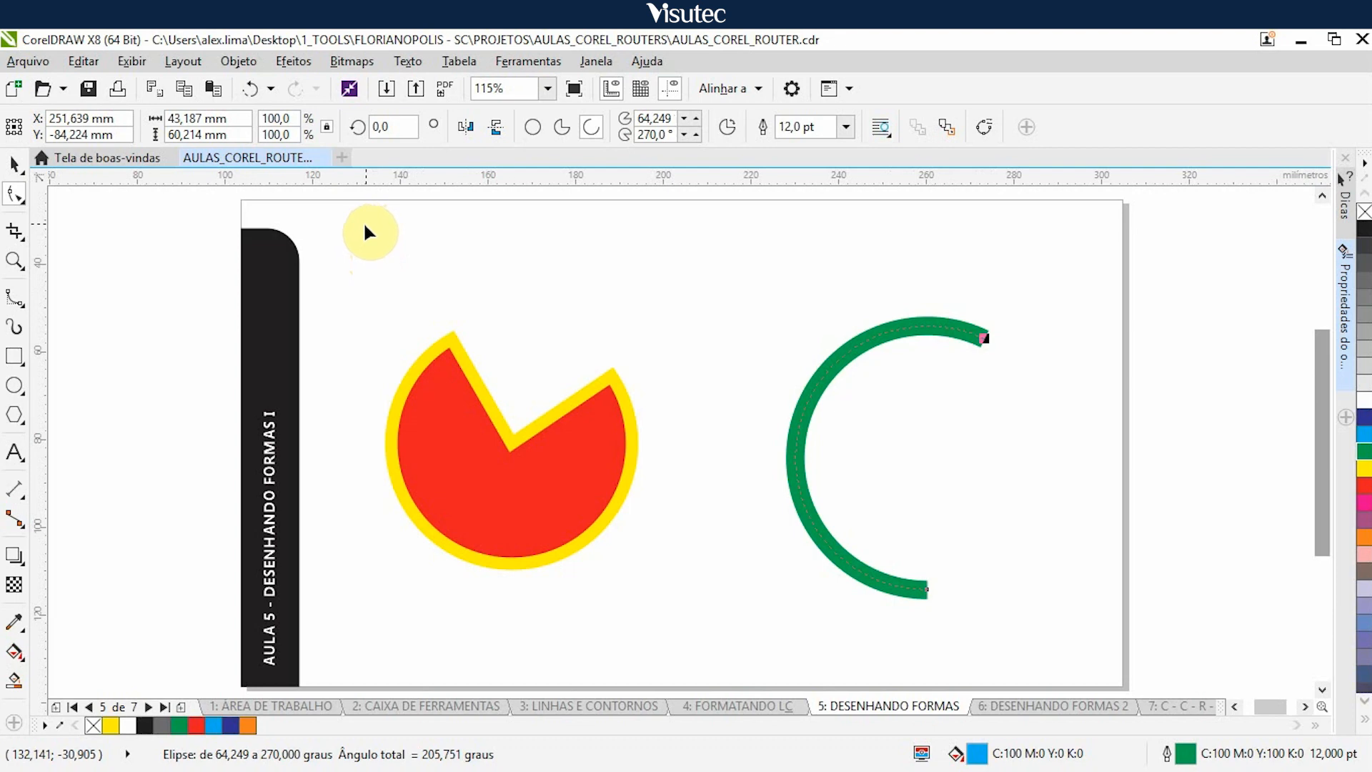
left_click(17, 166)
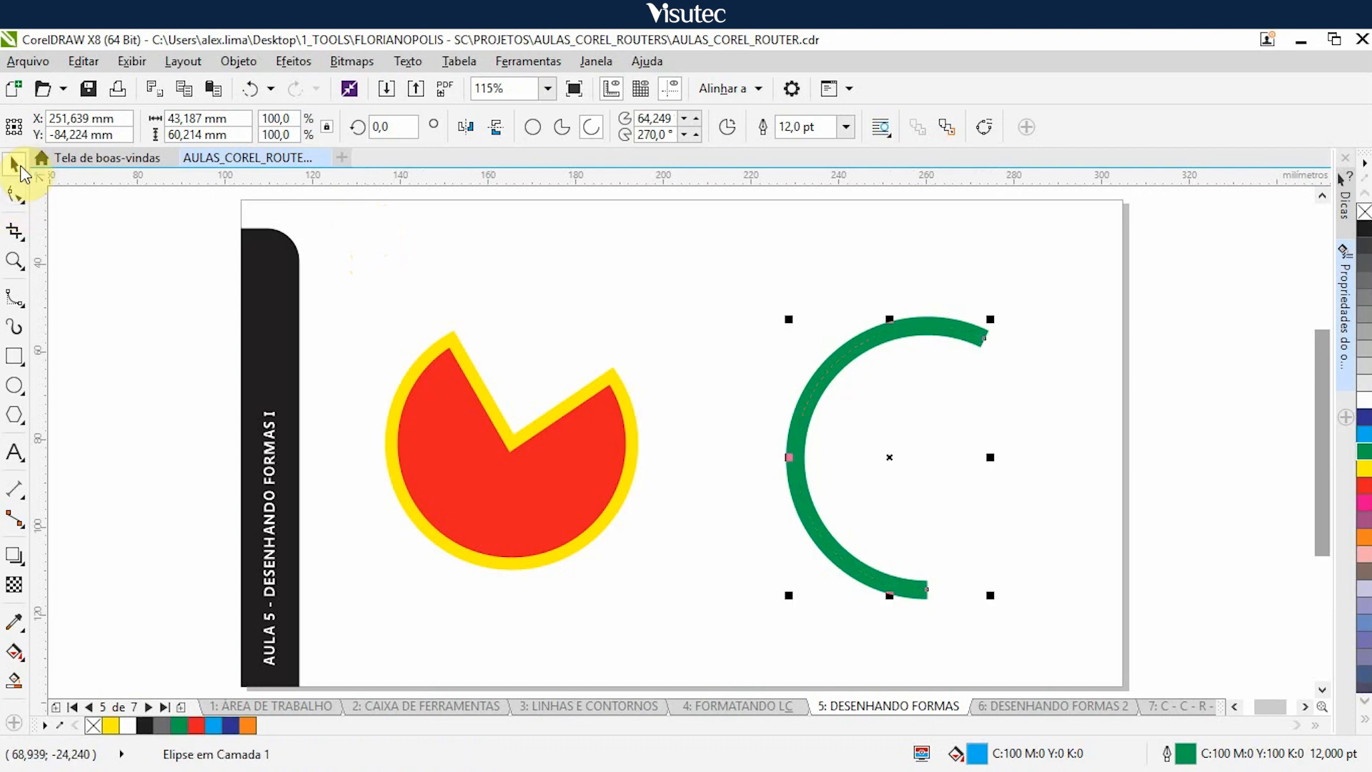